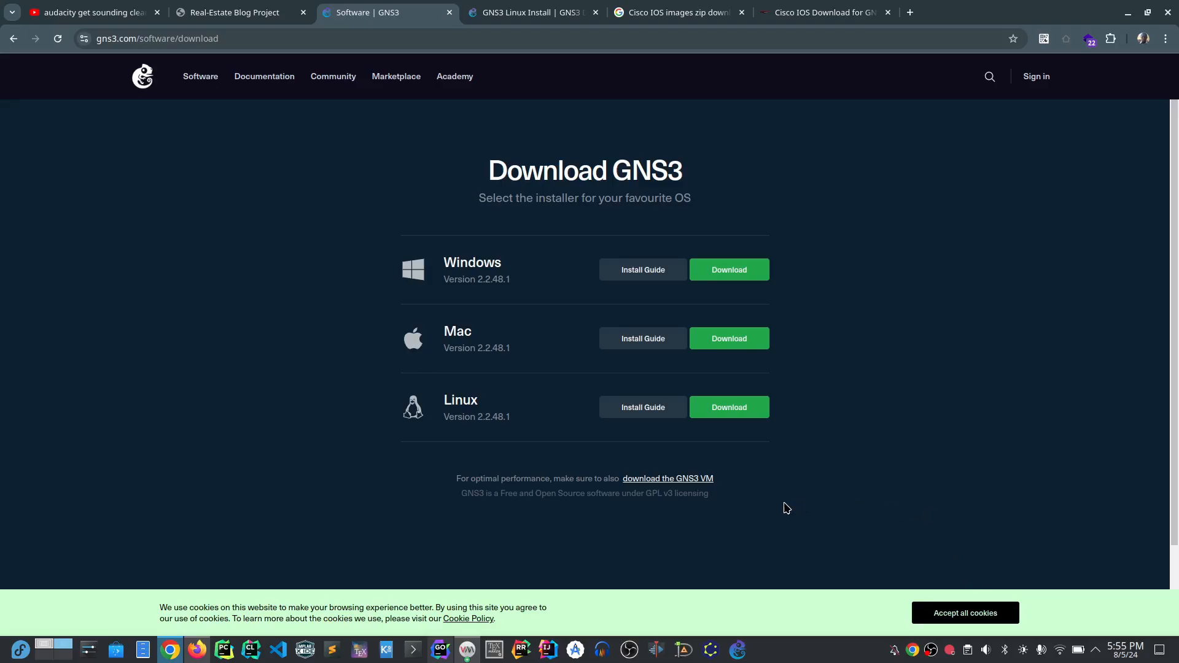
Step: Switch to the ubuntu22.04 virtual machine, show it full screen and unlock it with the account password
mouse_move(465, 648)
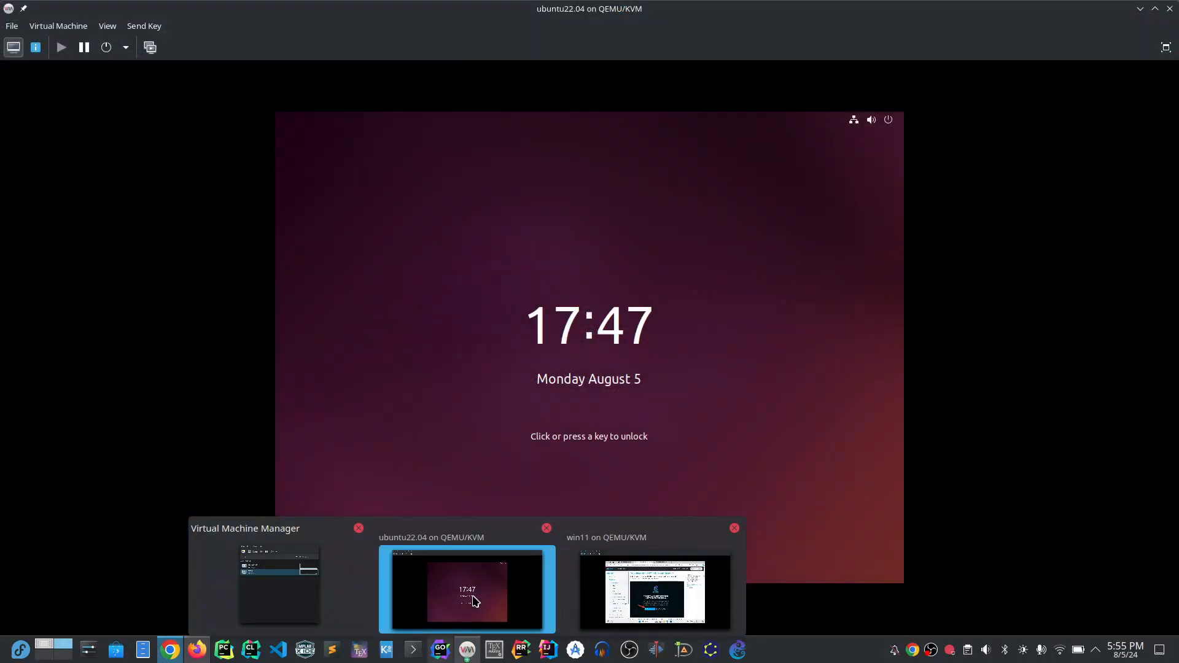
click(473, 600)
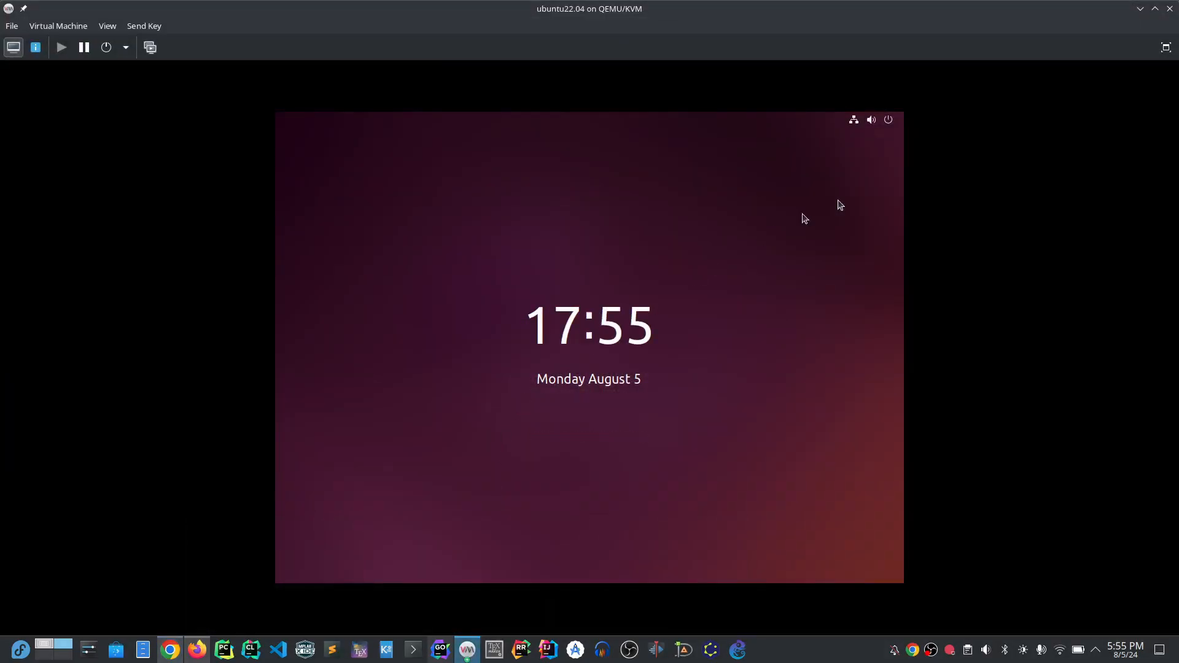
click(1166, 48)
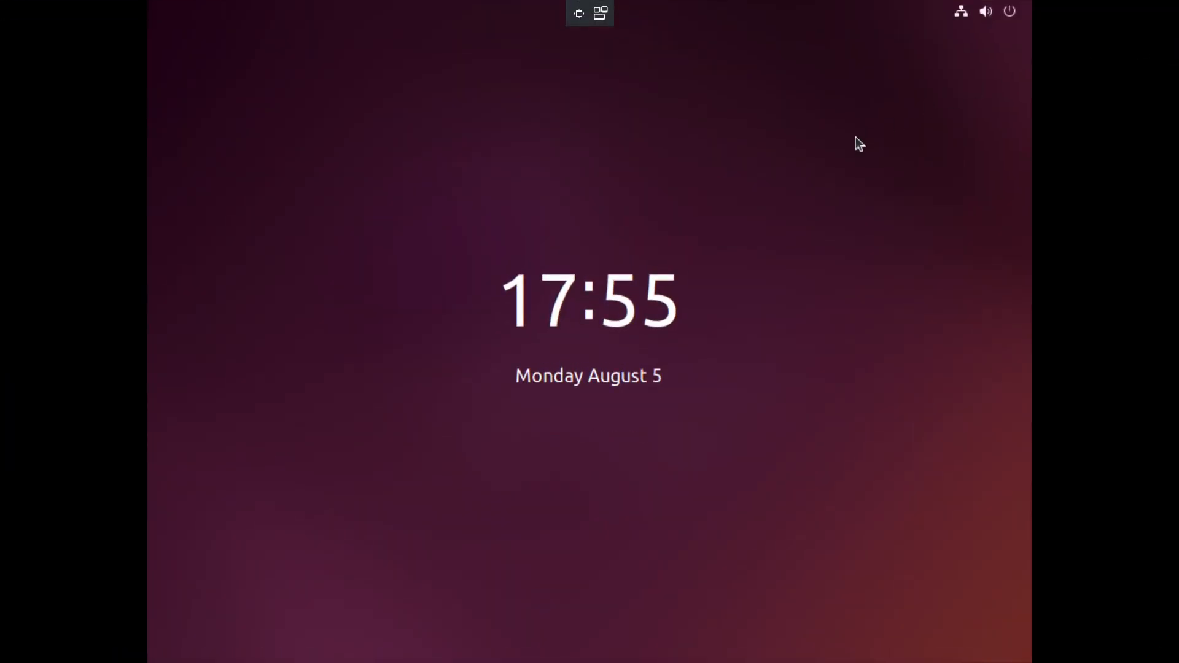
click(806, 197)
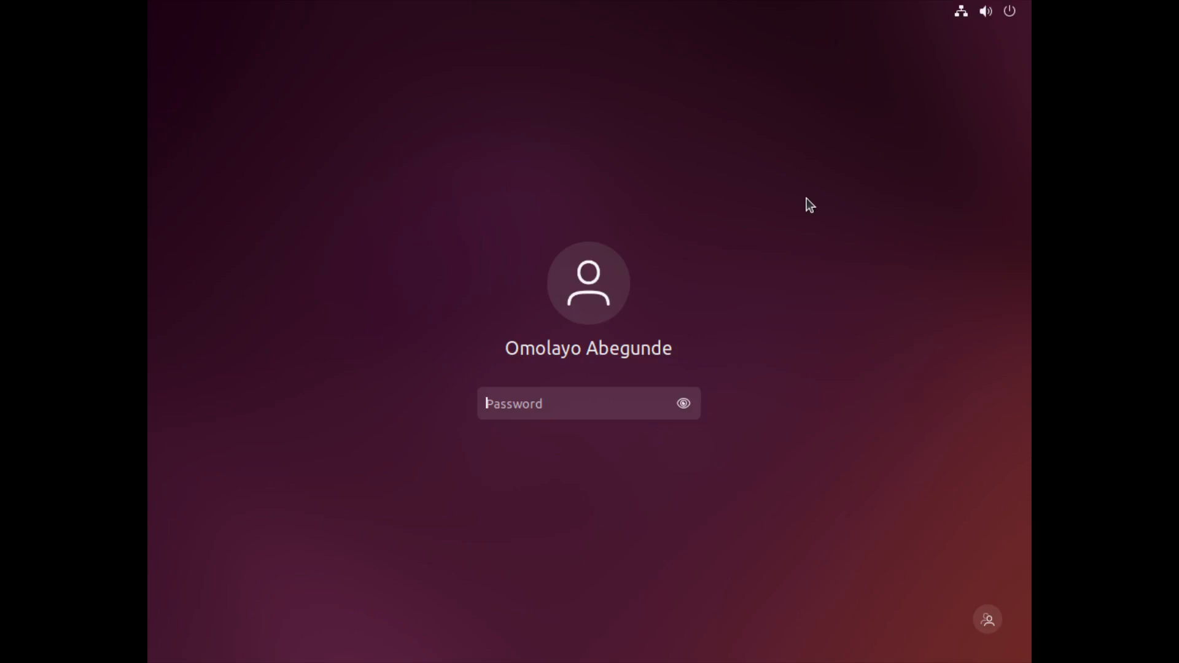
text(●●●●)
key(Return)
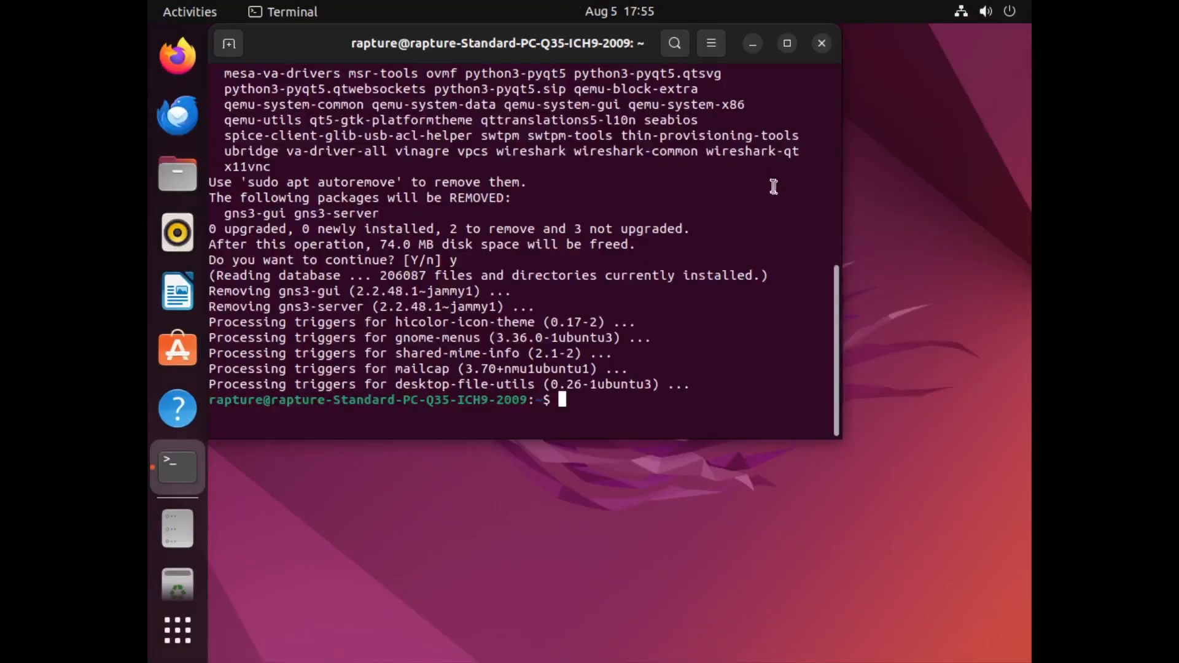
Step: Clear the terminal output with the clear command and leave the virtual machine's full-screen view
text(clear)
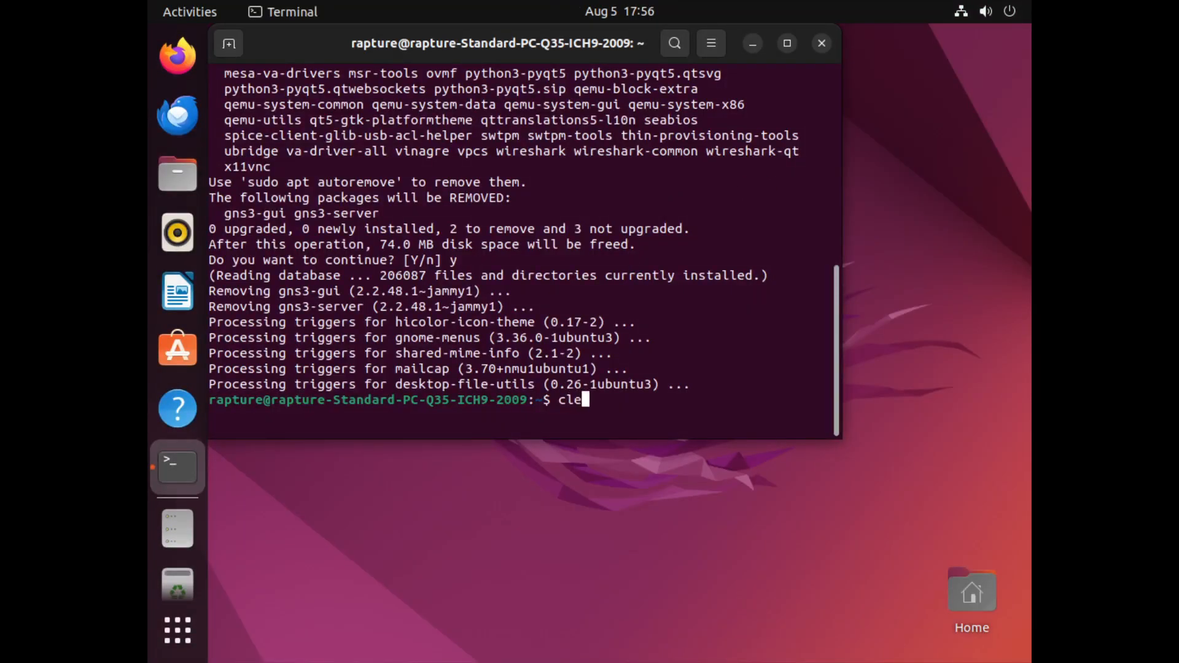
key(Return)
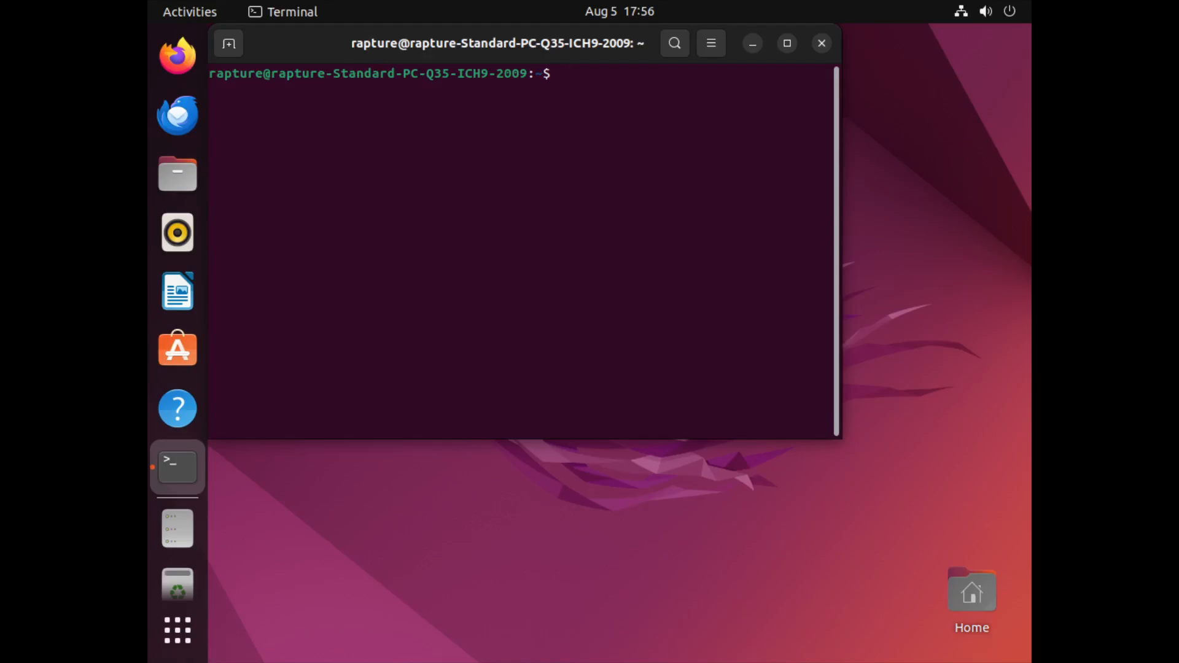
mouse_move(589, 2)
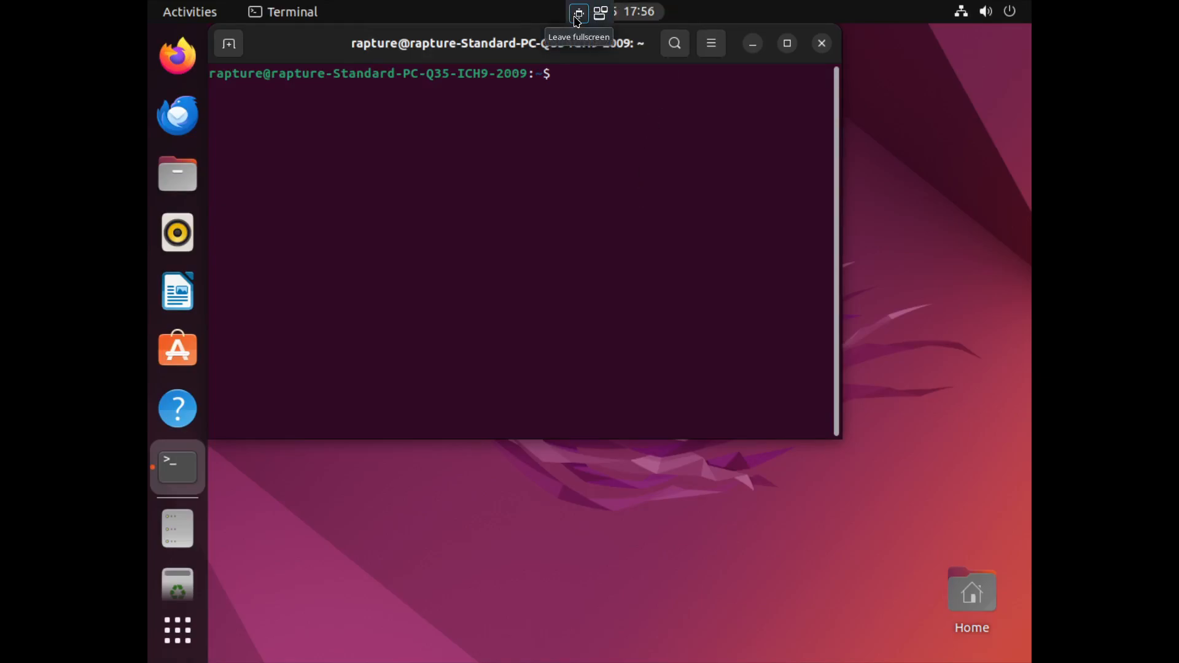
click(578, 15)
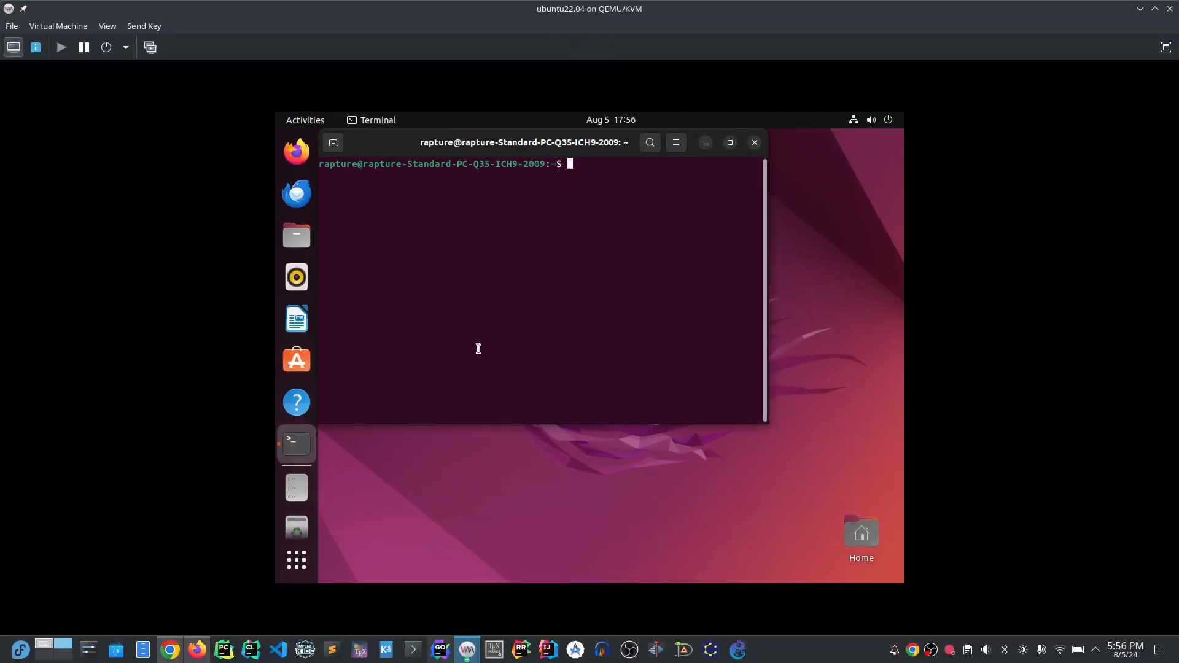
Step: Switch to Chrome and open the Linux installation page in the GNS3 documentation, passing the human verification check
click(163, 655)
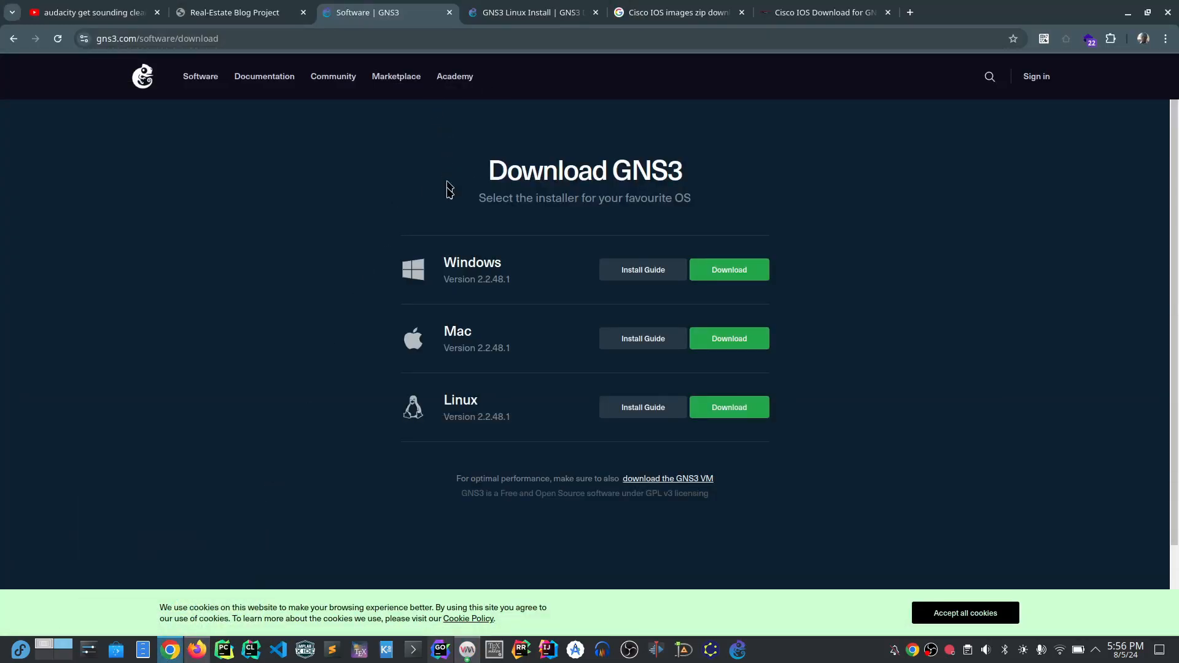
click(270, 75)
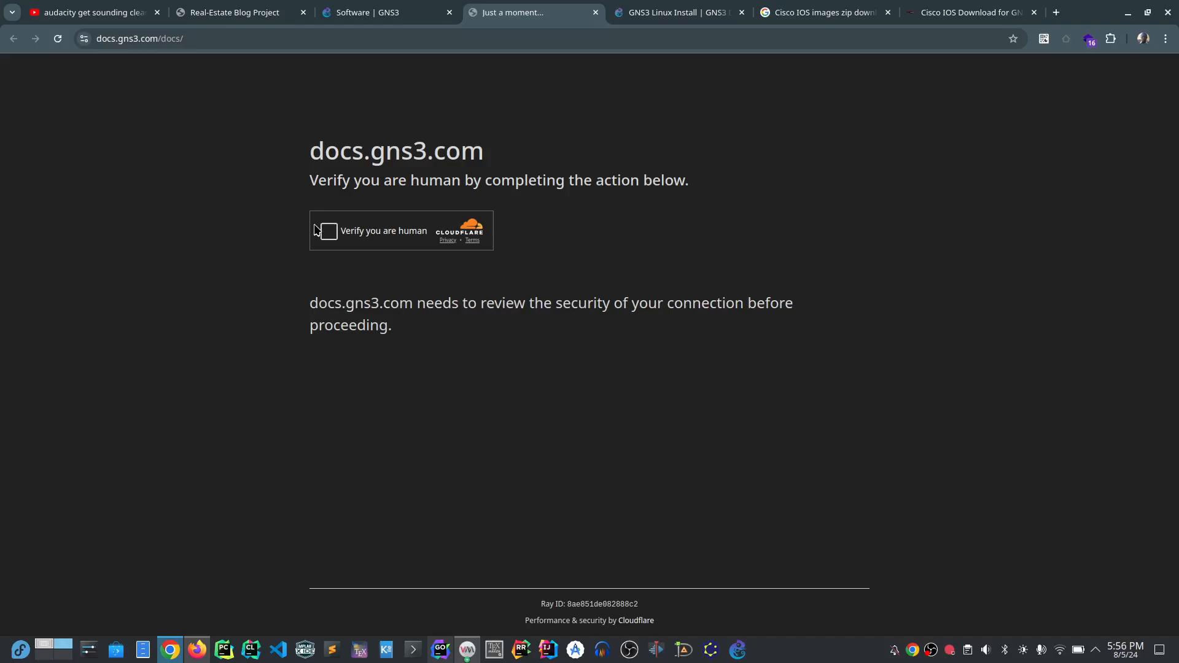
click(326, 235)
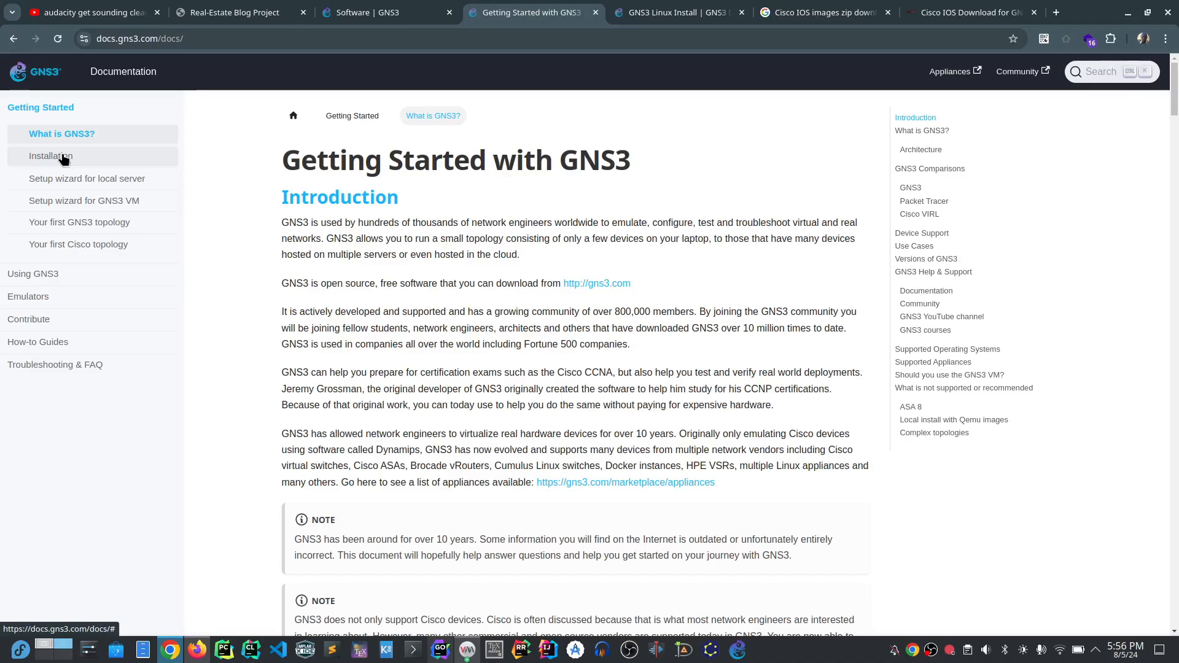
click(63, 158)
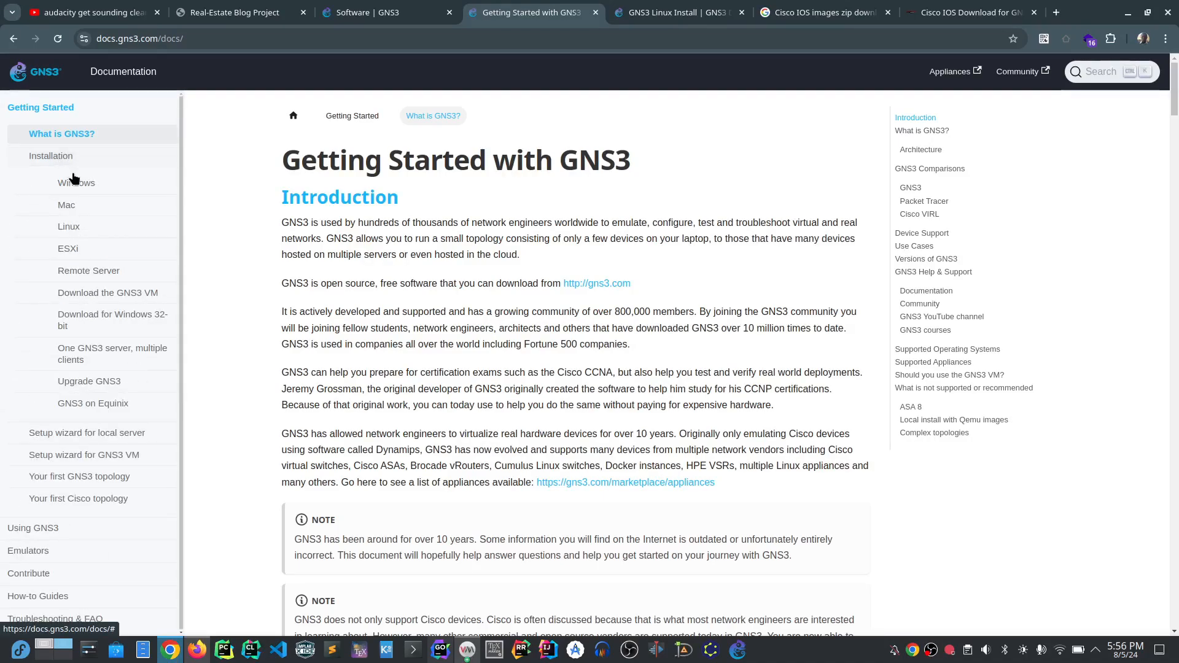
click(76, 228)
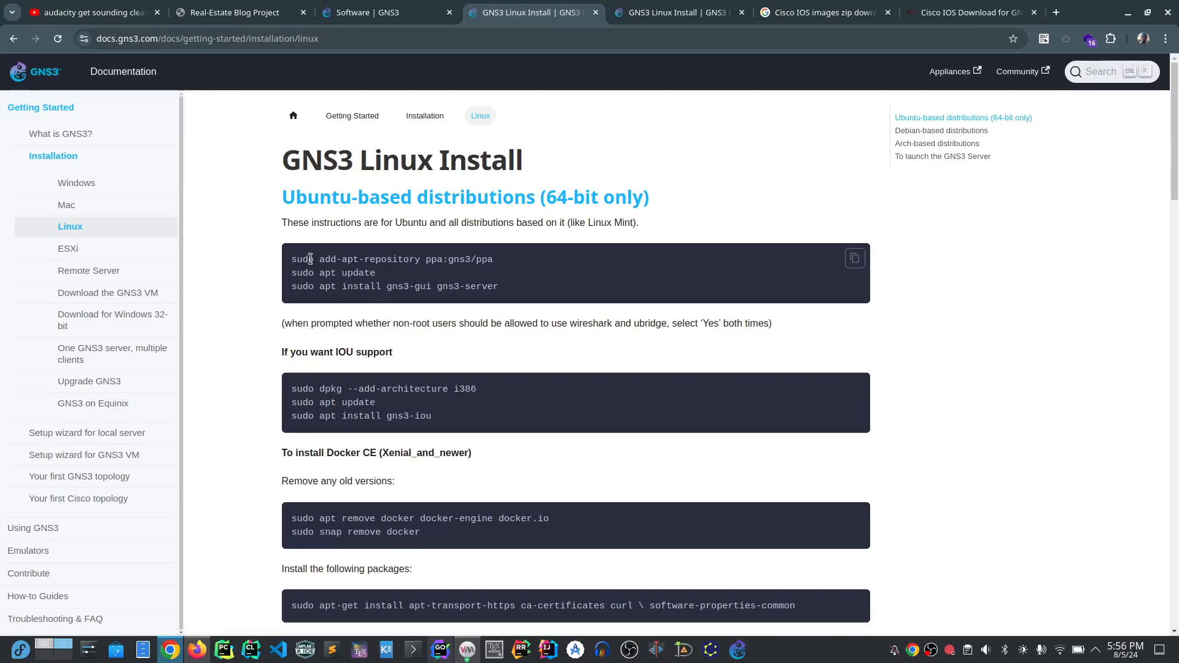
Step: Copy the Ubuntu commands that add ppa:gns3/ppa, update, and install gns3-gui gns3-server; run them in the Ubuntu terminal, supplying the sudo password
drag(292, 256, 509, 288)
key(ctrl+c)
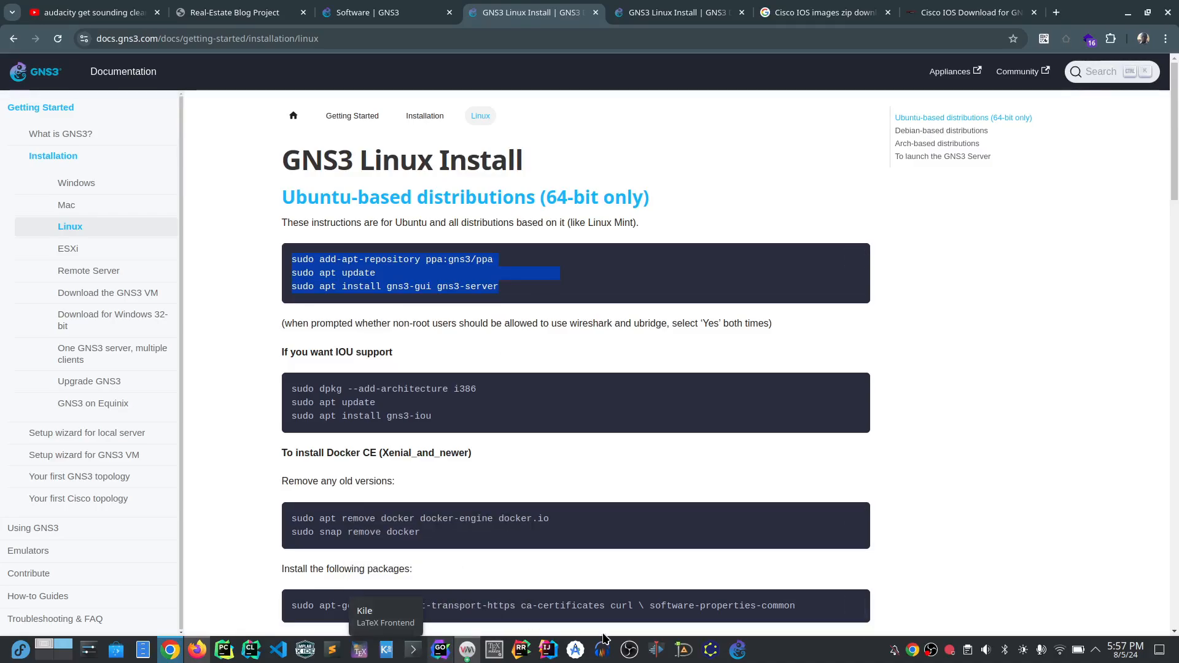
click(468, 650)
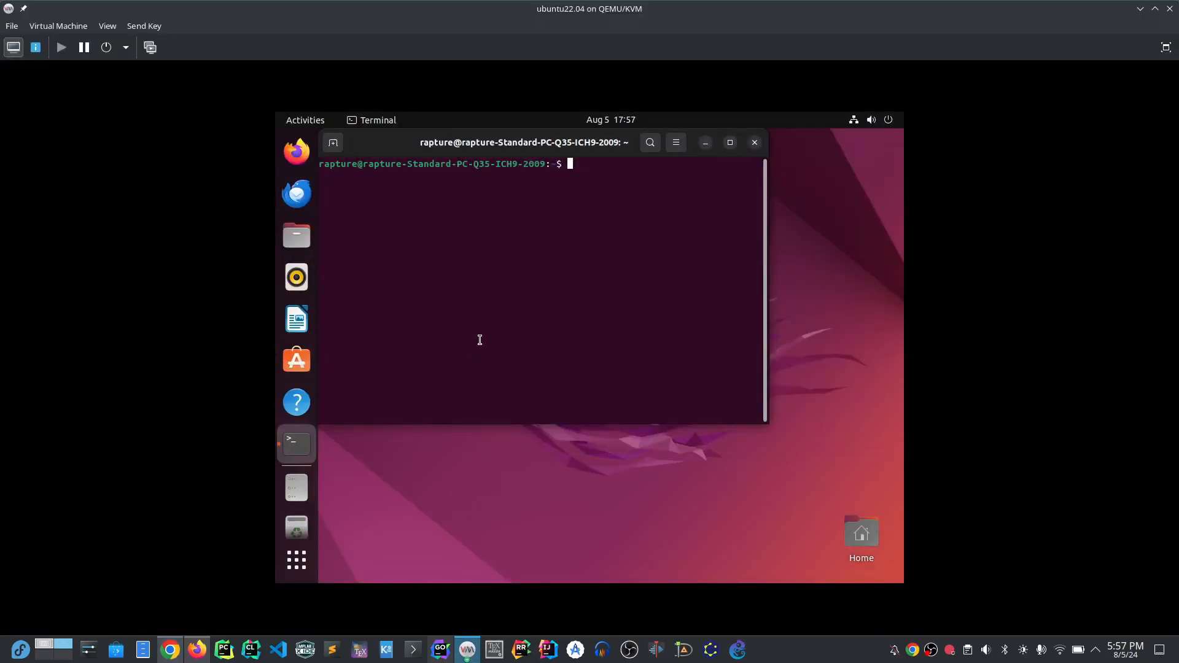
key(ctrl+shift+v)
key(Return)
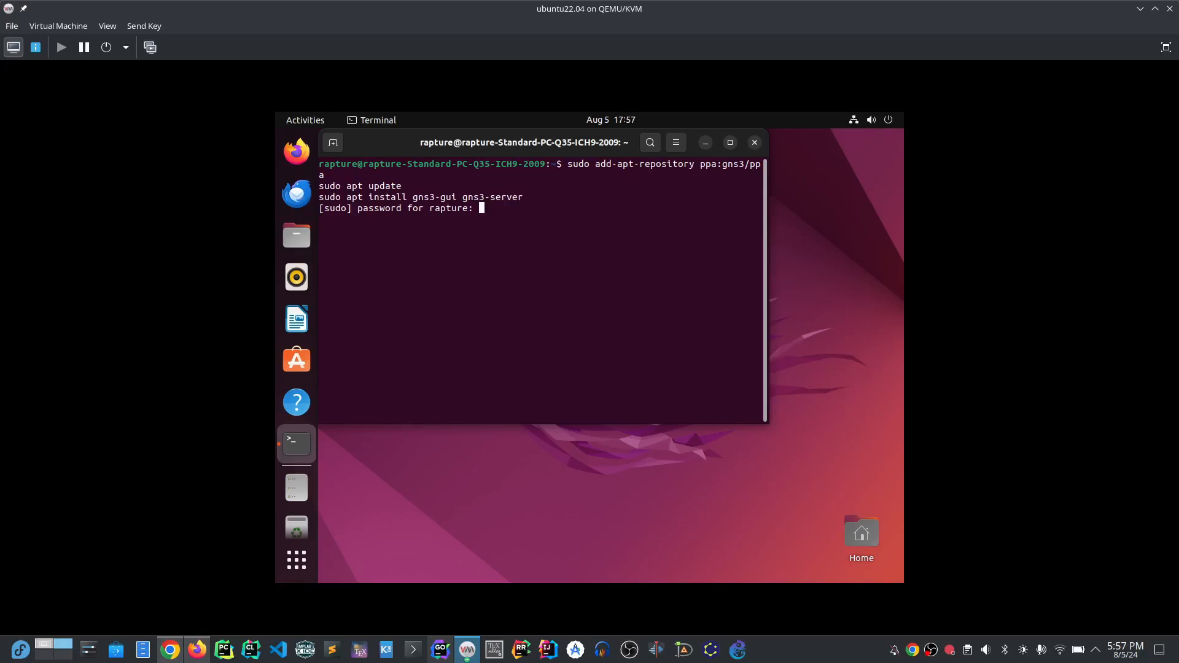
key(Return)
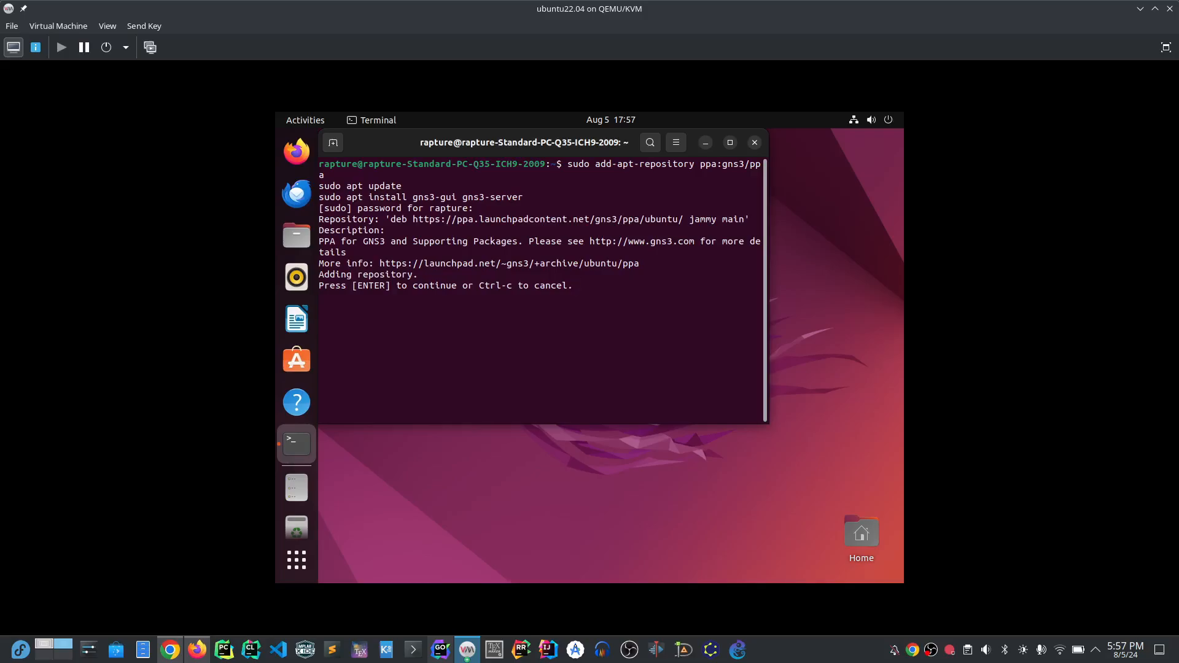
key(Return)
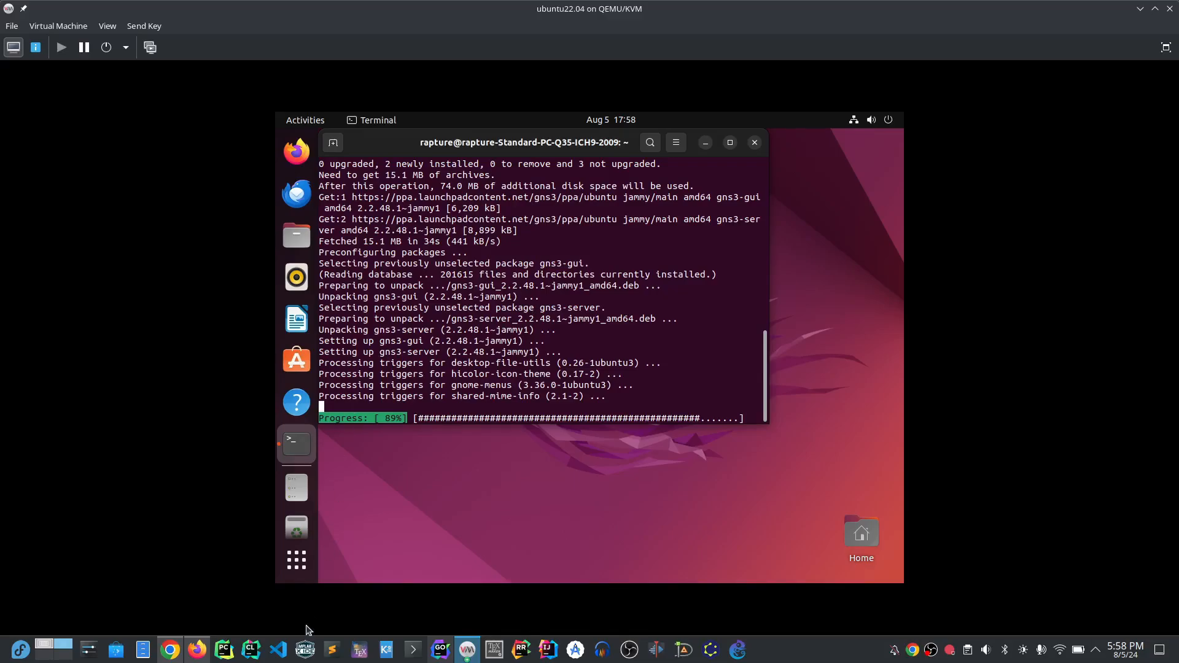
Step: Return to the GNS3 Linux guide in Chrome and review the gns3-gui and gns3-server packages in the install command
click(172, 656)
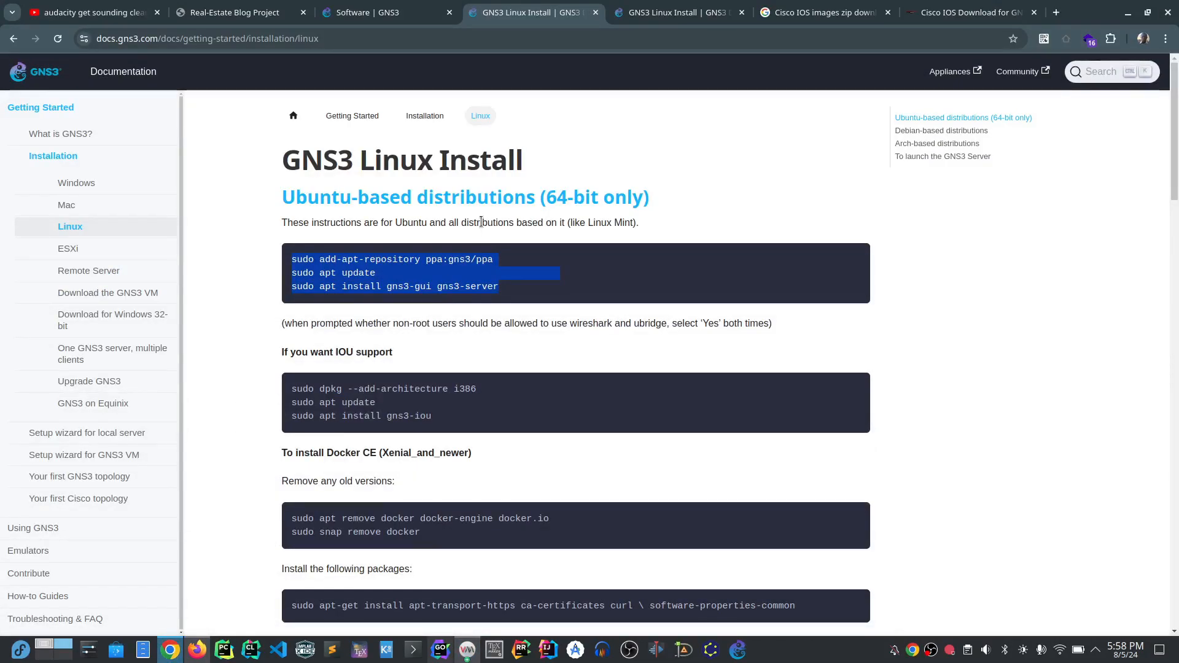
click(445, 286)
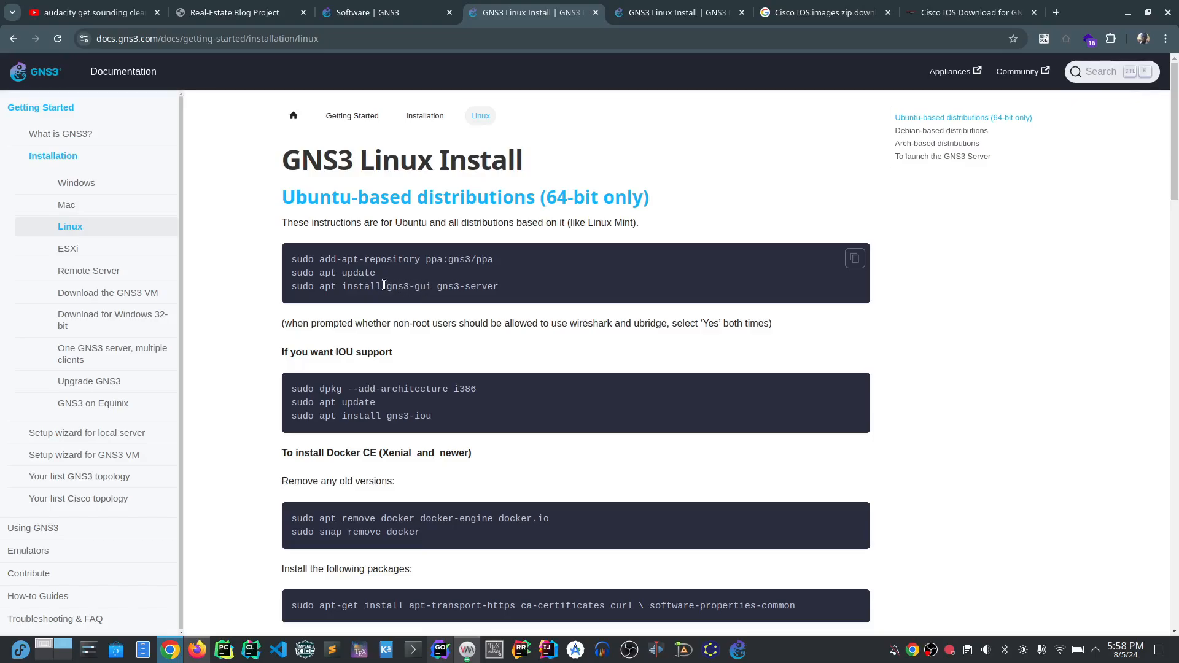
drag(386, 286, 502, 292)
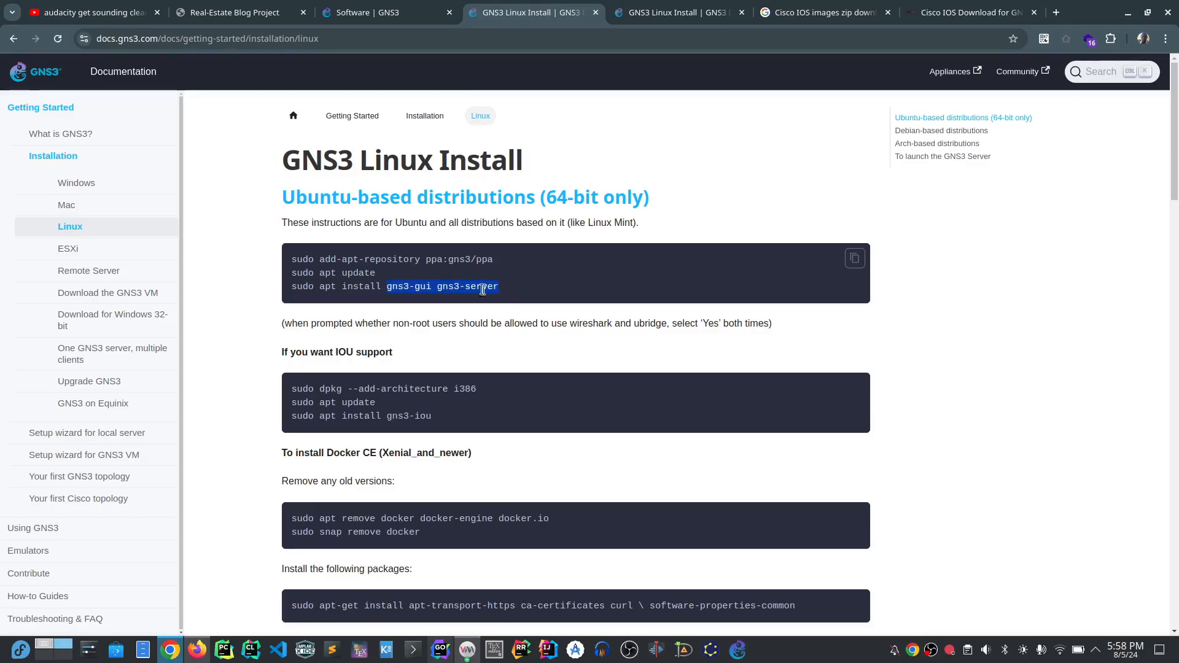
click(432, 287)
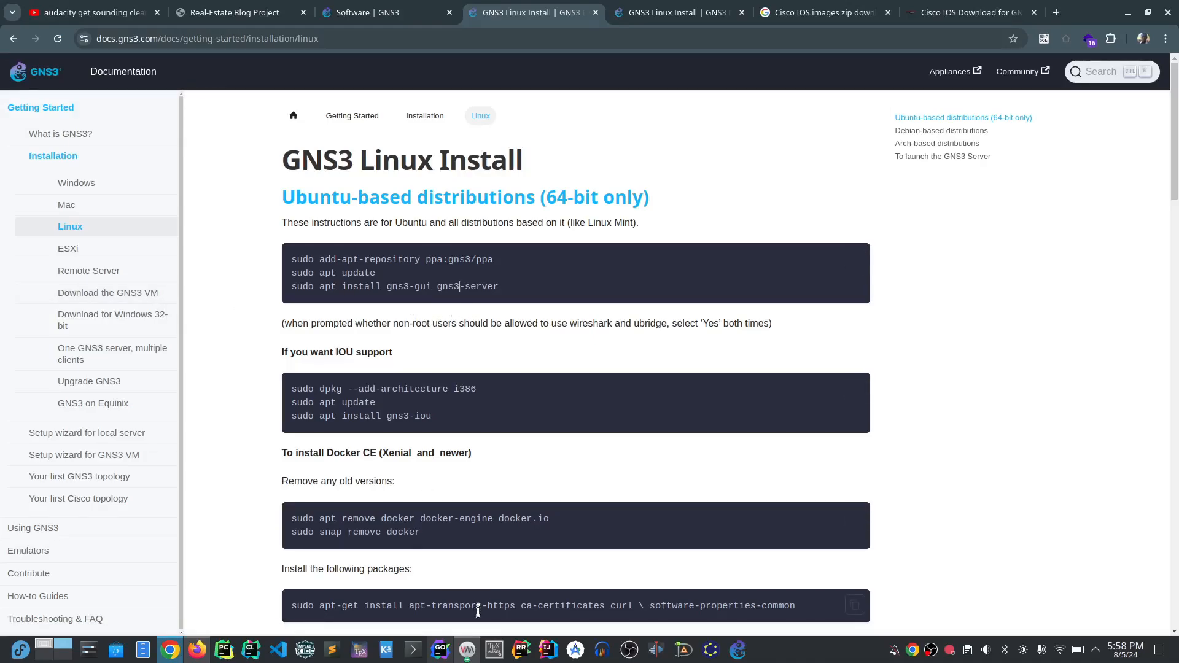
Step: Find and launch GNS3 in the Ubuntu virtual machine and dismiss its new project dialog
click(467, 652)
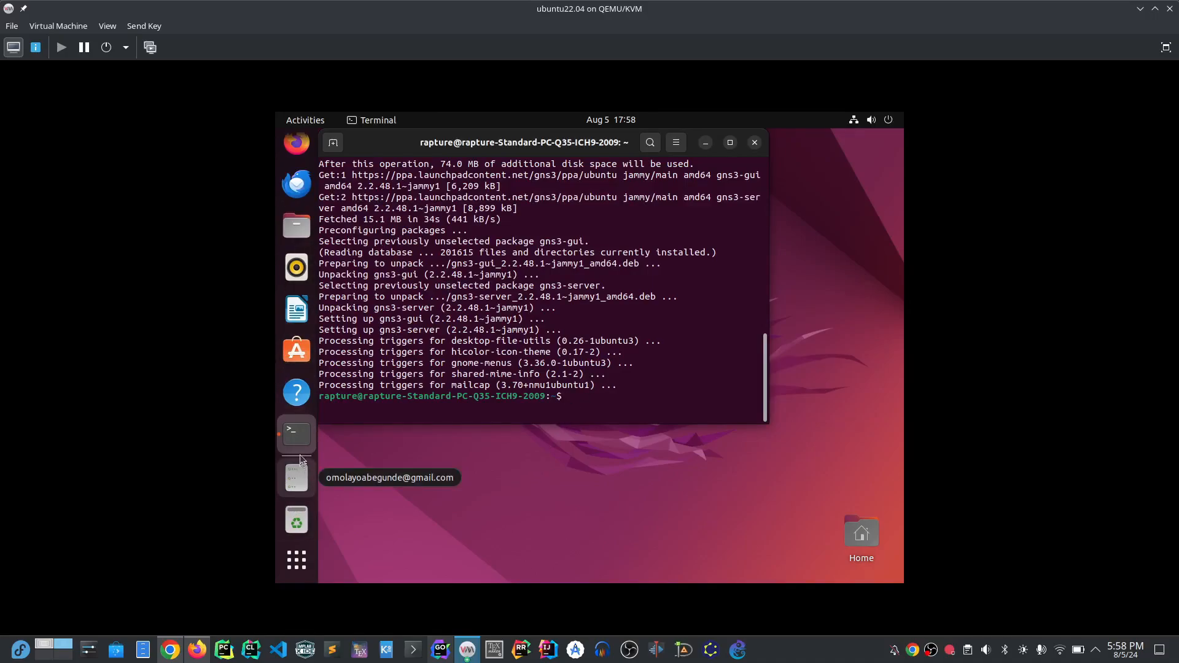
click(299, 566)
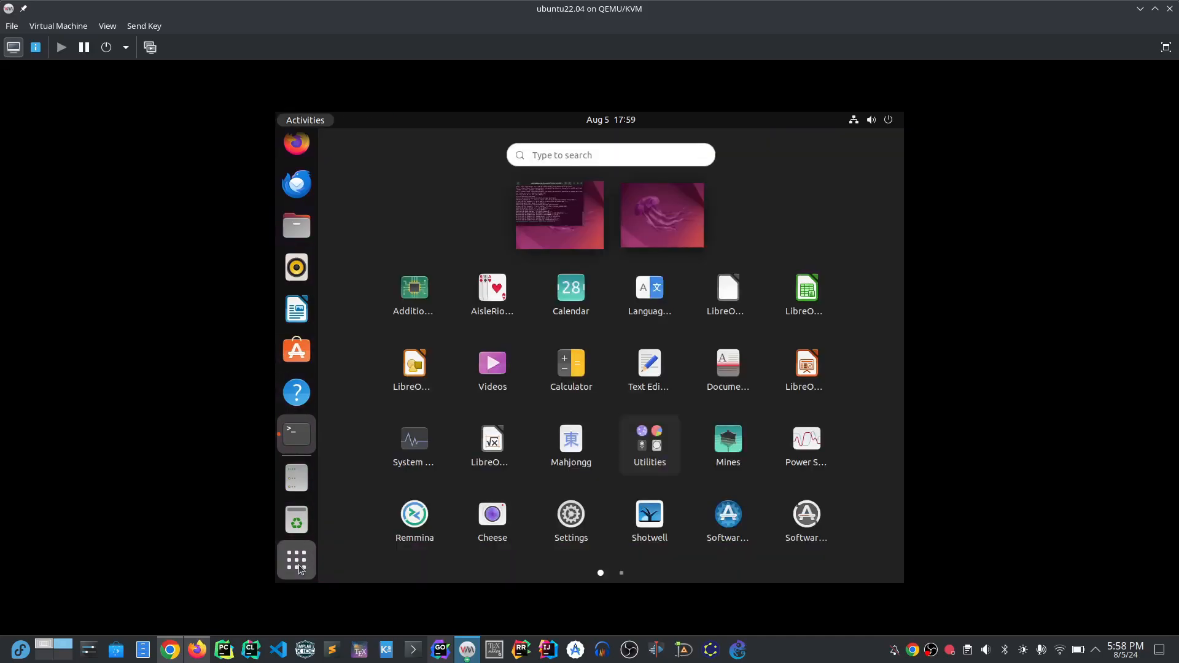
text(g)
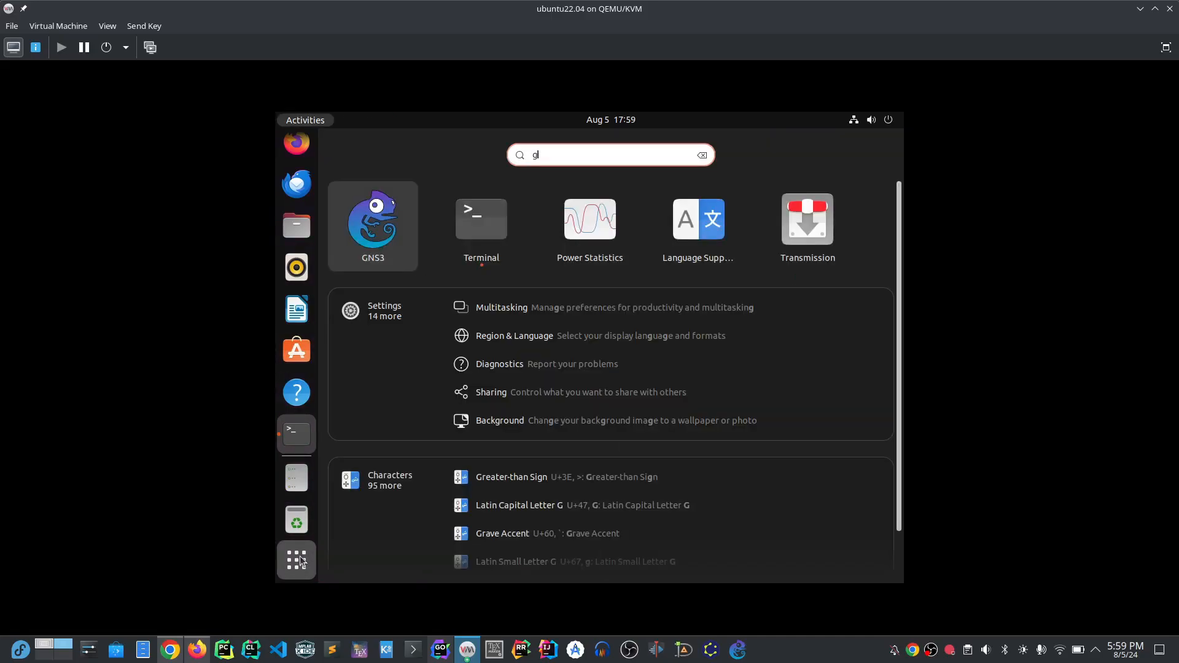
click(370, 202)
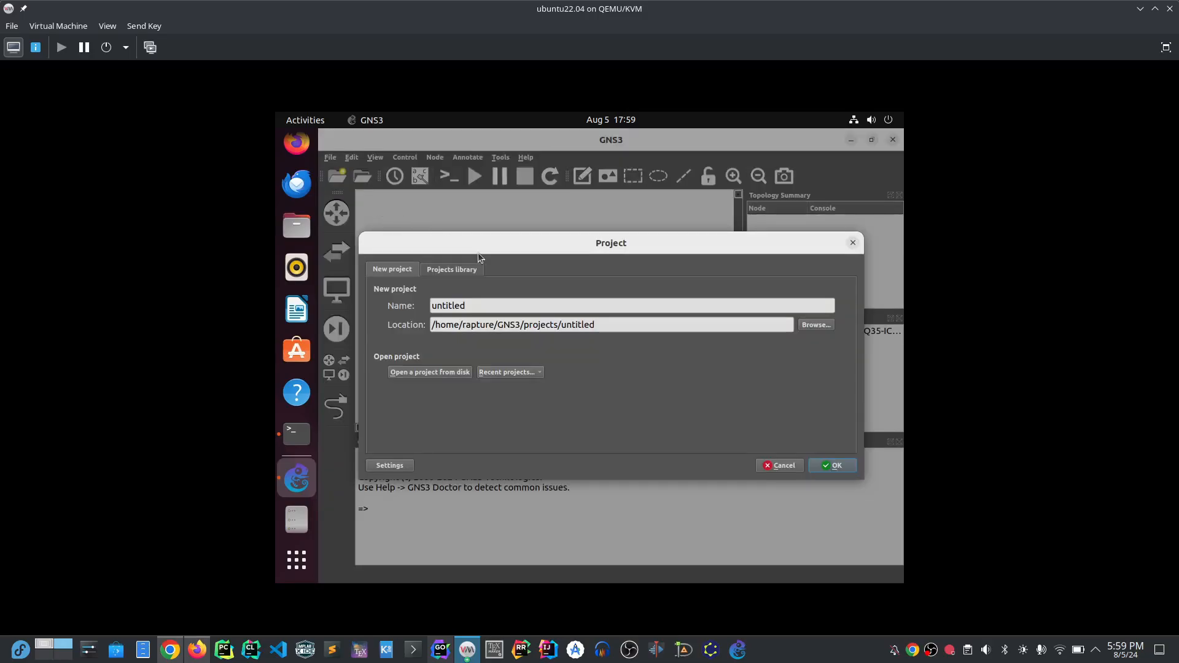
click(853, 243)
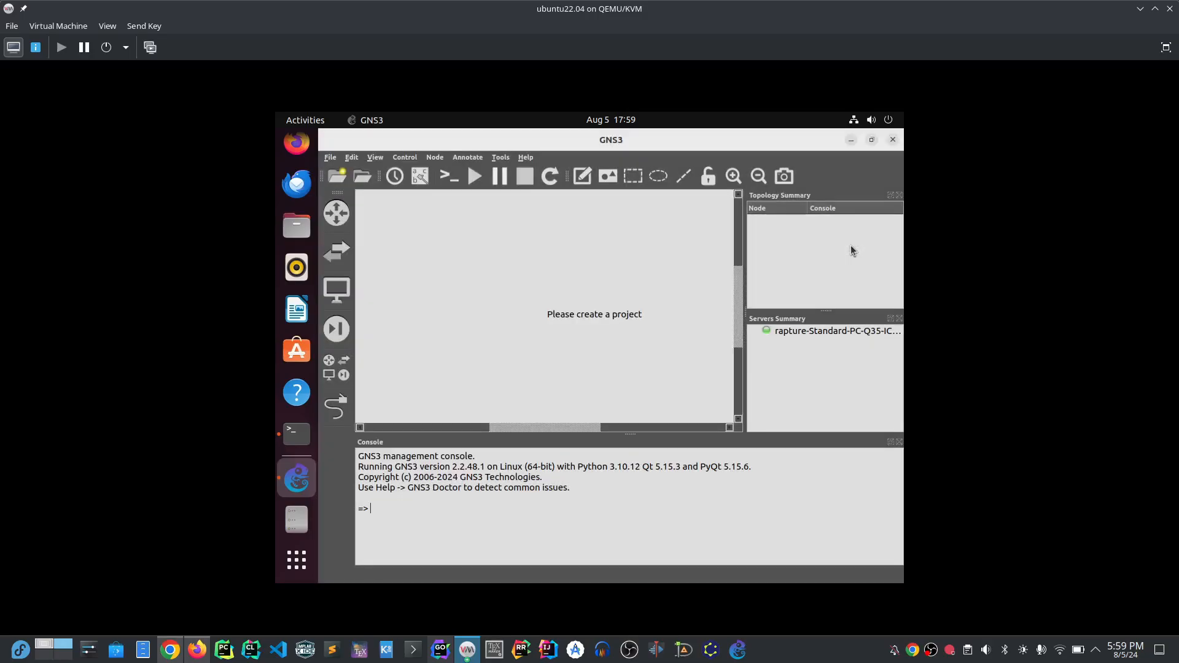
Step: Minimise the Ubuntu virtual machine and look at the host computer's own GNS3 window
click(1141, 11)
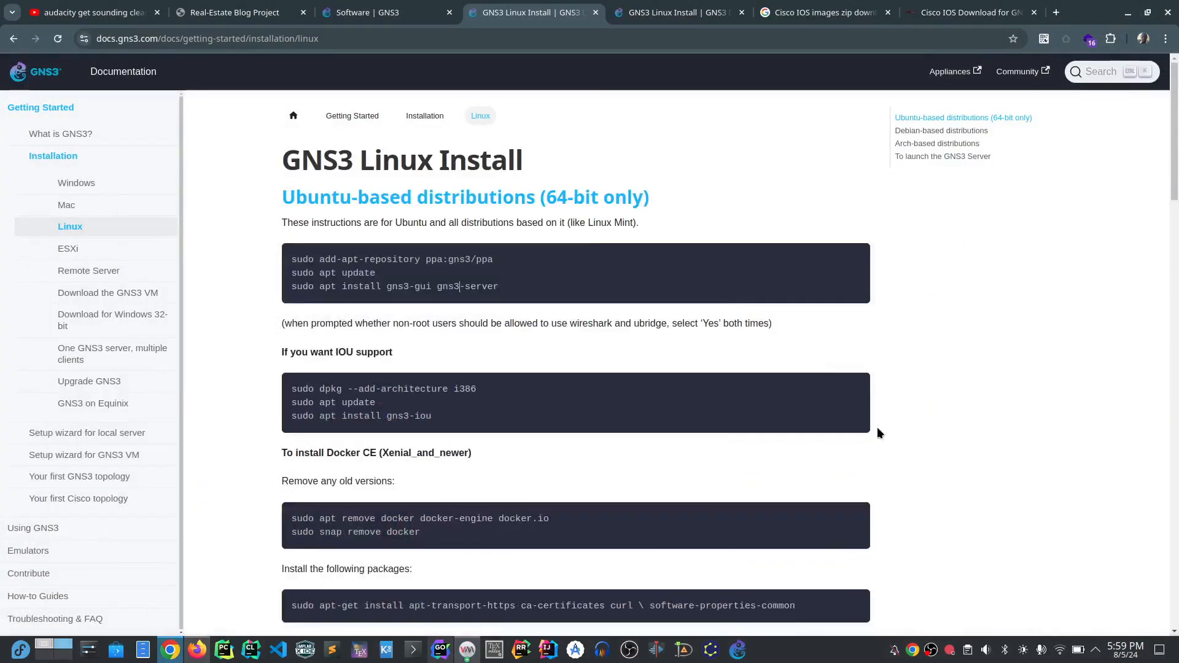
click(737, 650)
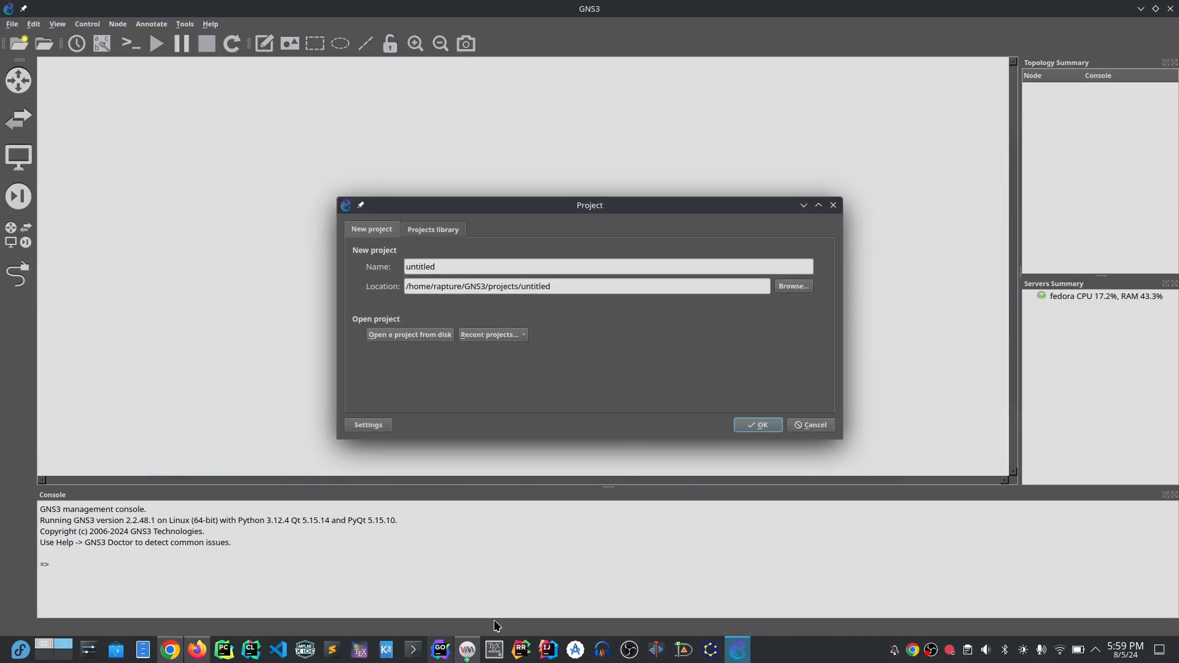
Step: Show the win11 virtual machine full screen and follow the Windows install guide's gns3.com link to the free download page
click(467, 651)
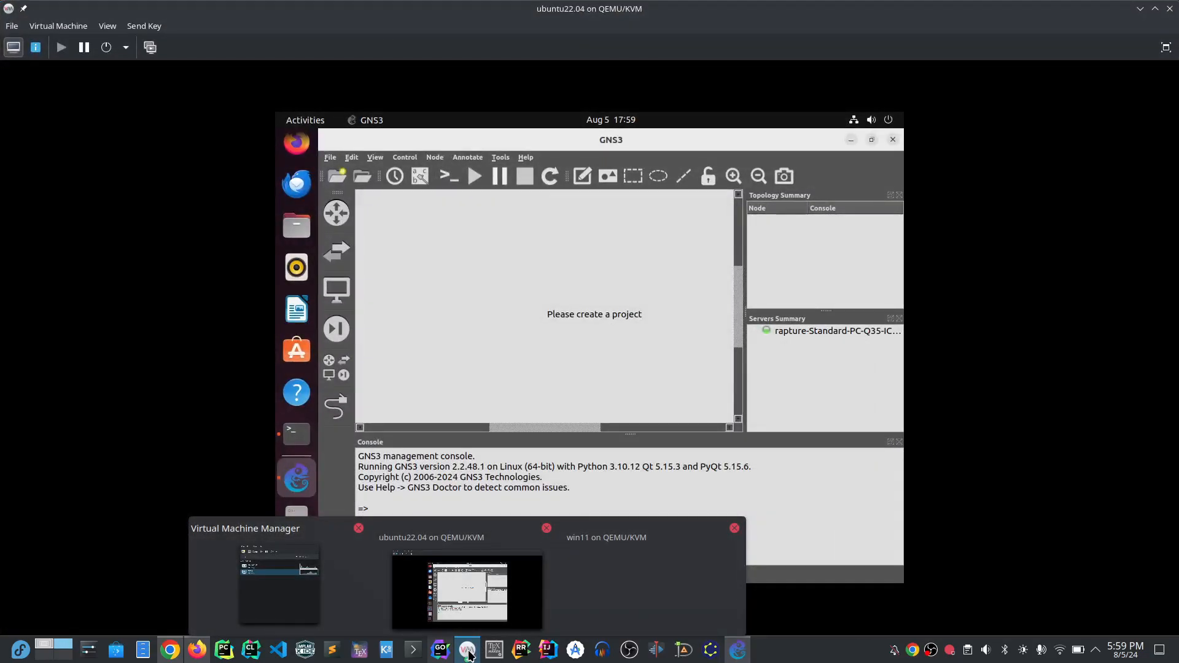
click(467, 651)
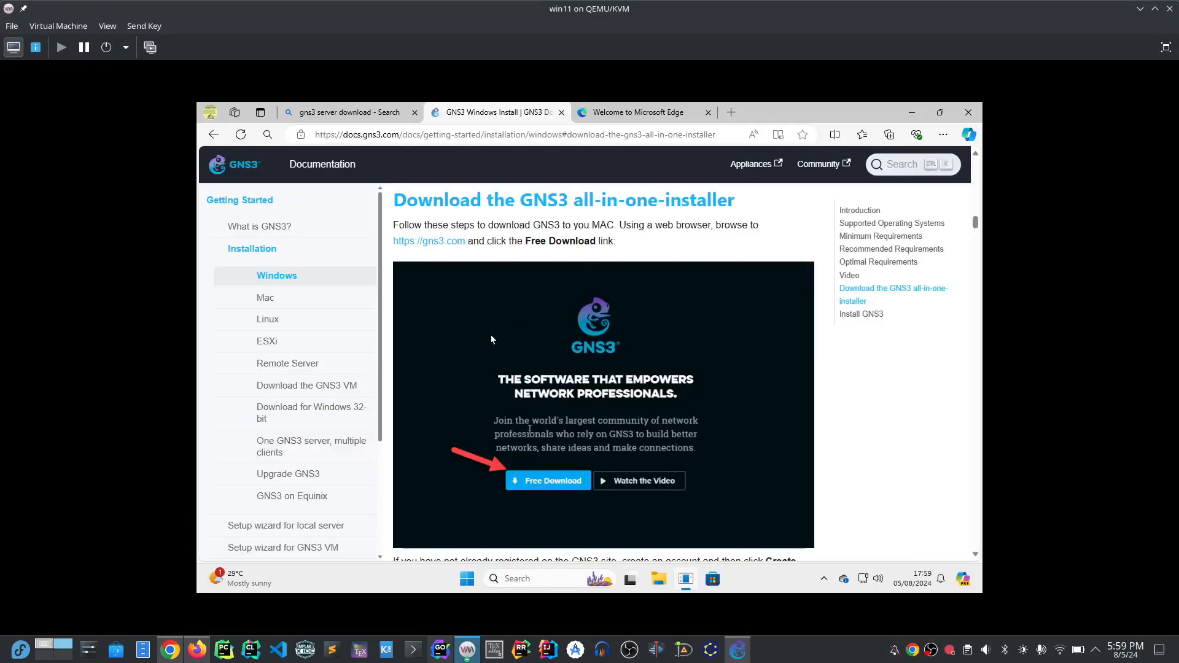
click(1165, 47)
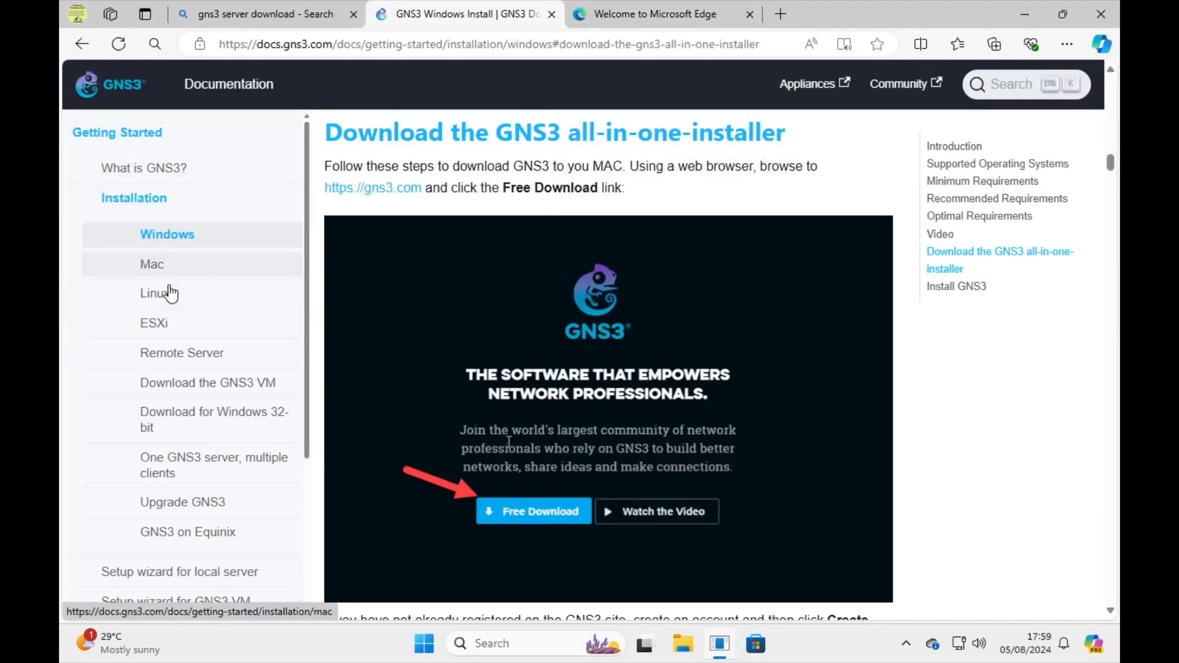
click(384, 187)
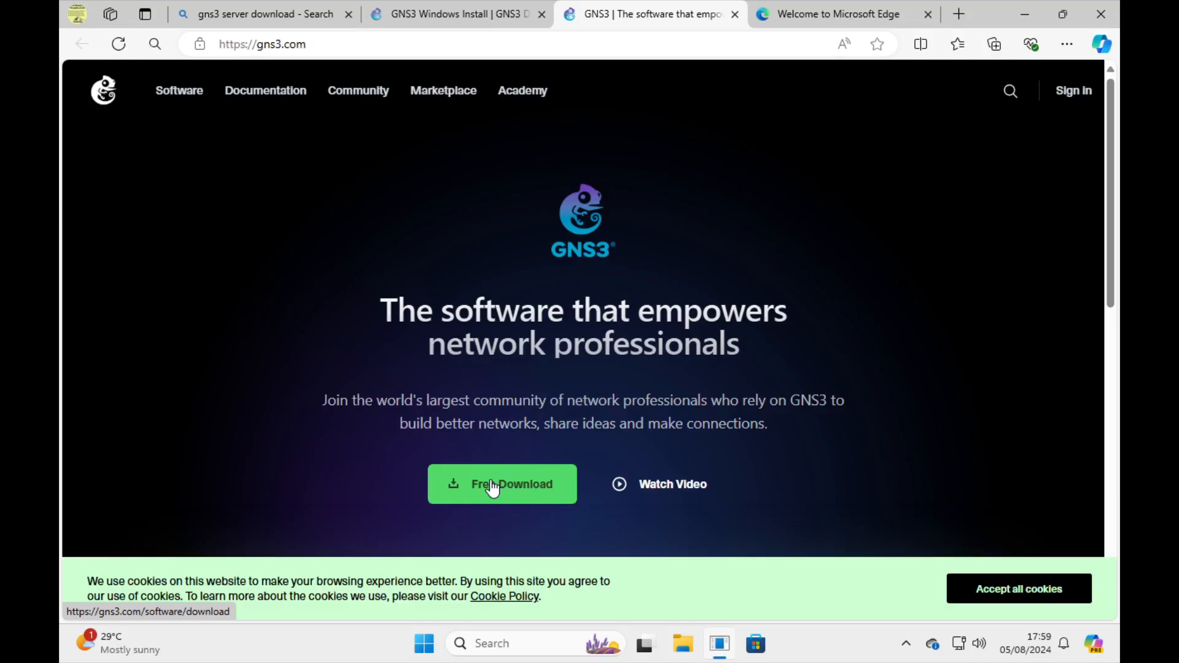
click(493, 488)
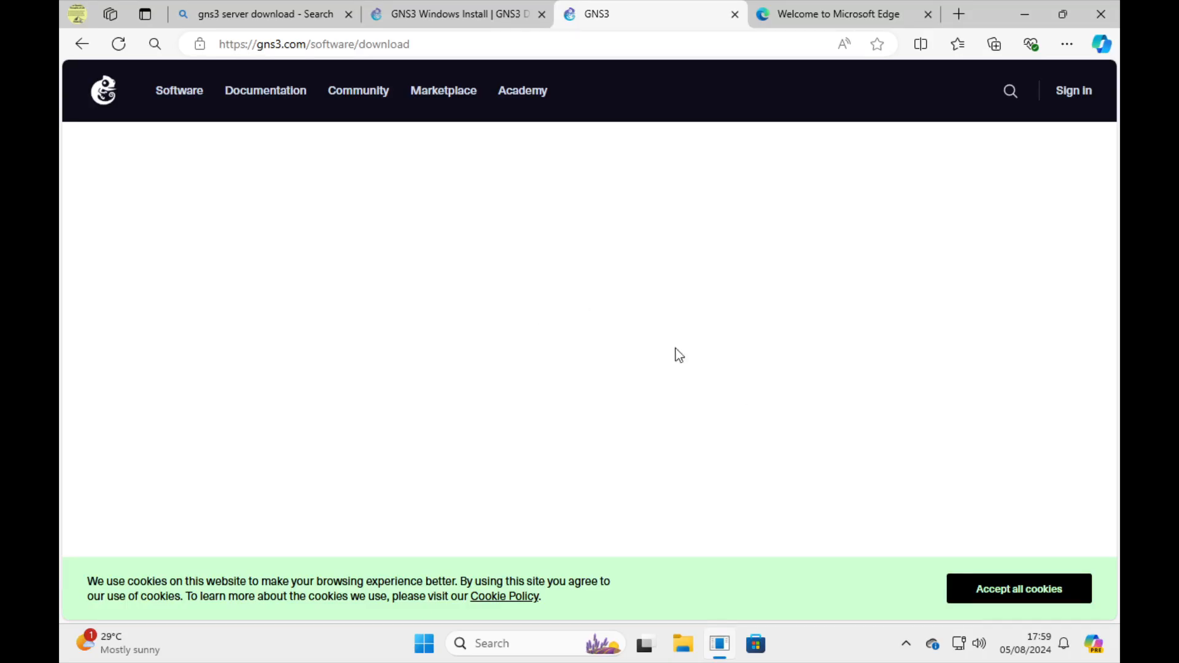
Step: Accept the cookies on the GNS3 download page and look over the installers for Windows, Mac and Linux
click(982, 584)
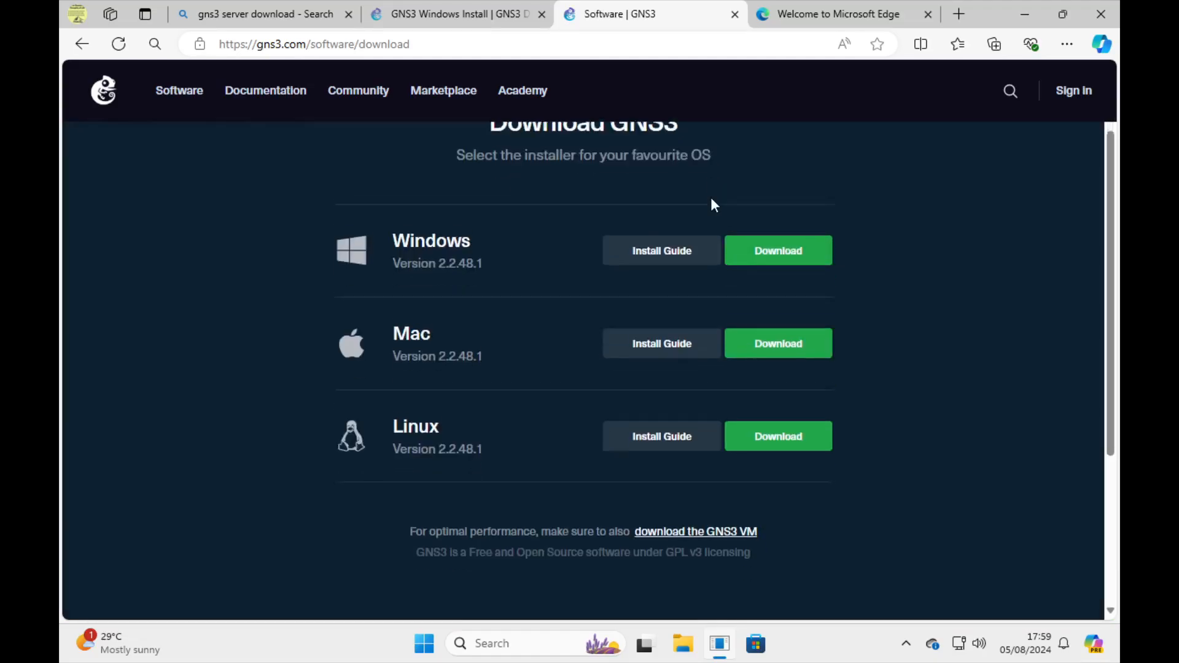
scroll(711, 199, down, 4)
scroll(710, 200, up, 4)
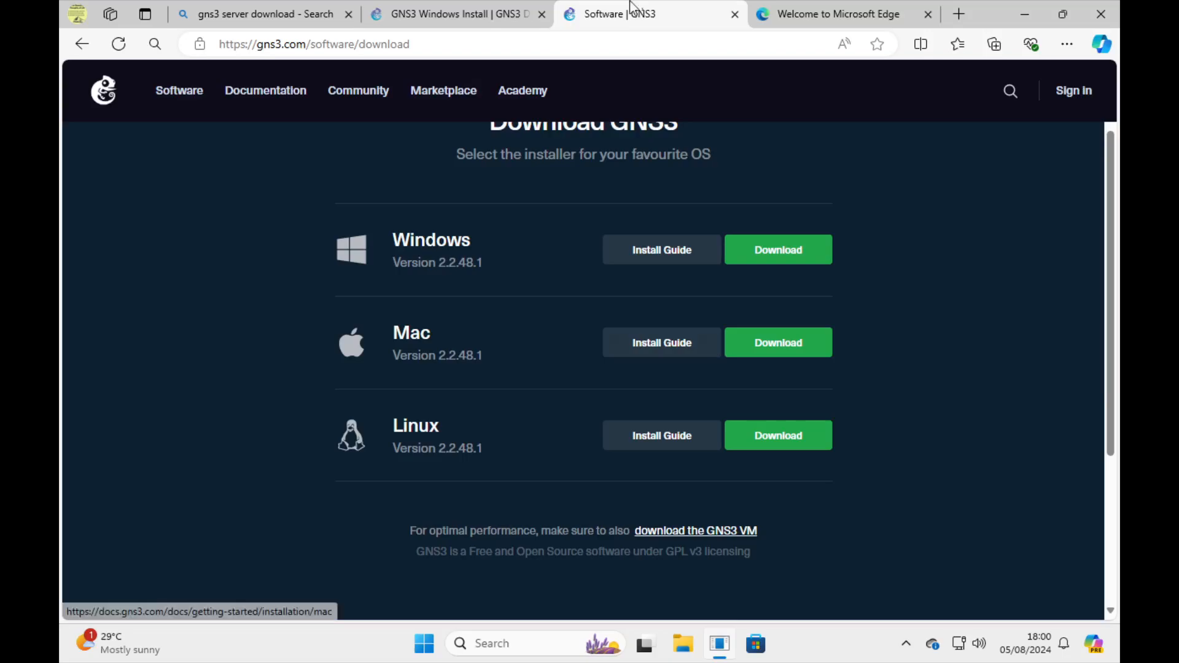
Step: Leave the win11 virtual machine's full-screen view and switch to the host computer's GNS3 window
click(578, 13)
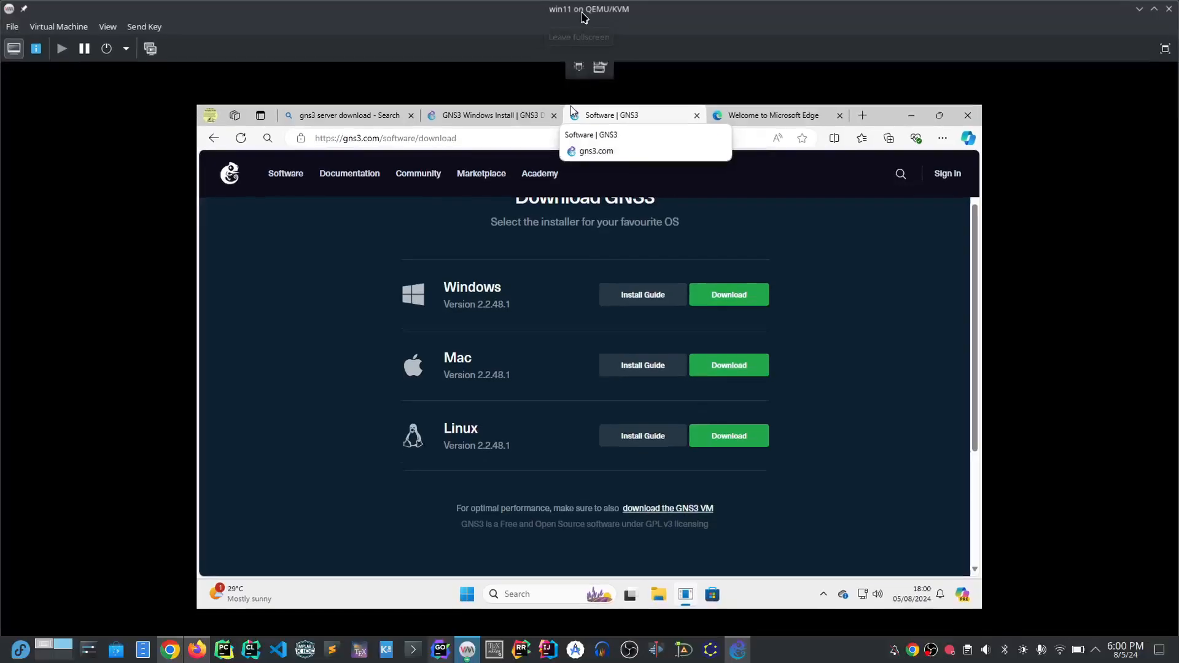
mouse_move(472, 656)
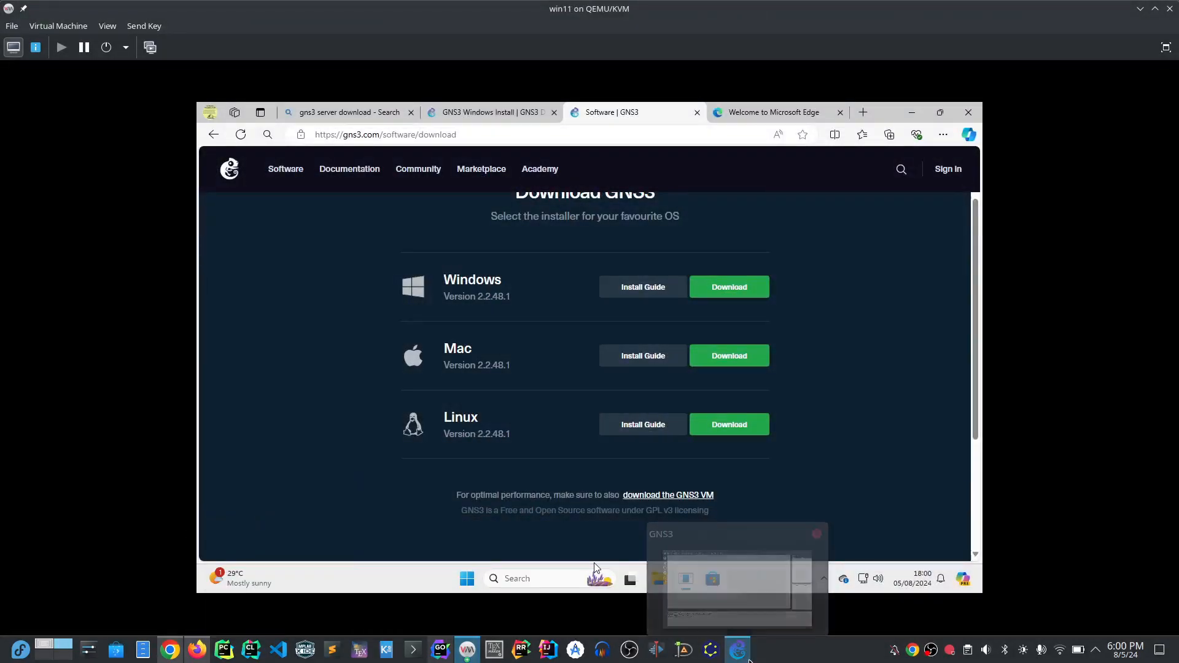
click(736, 652)
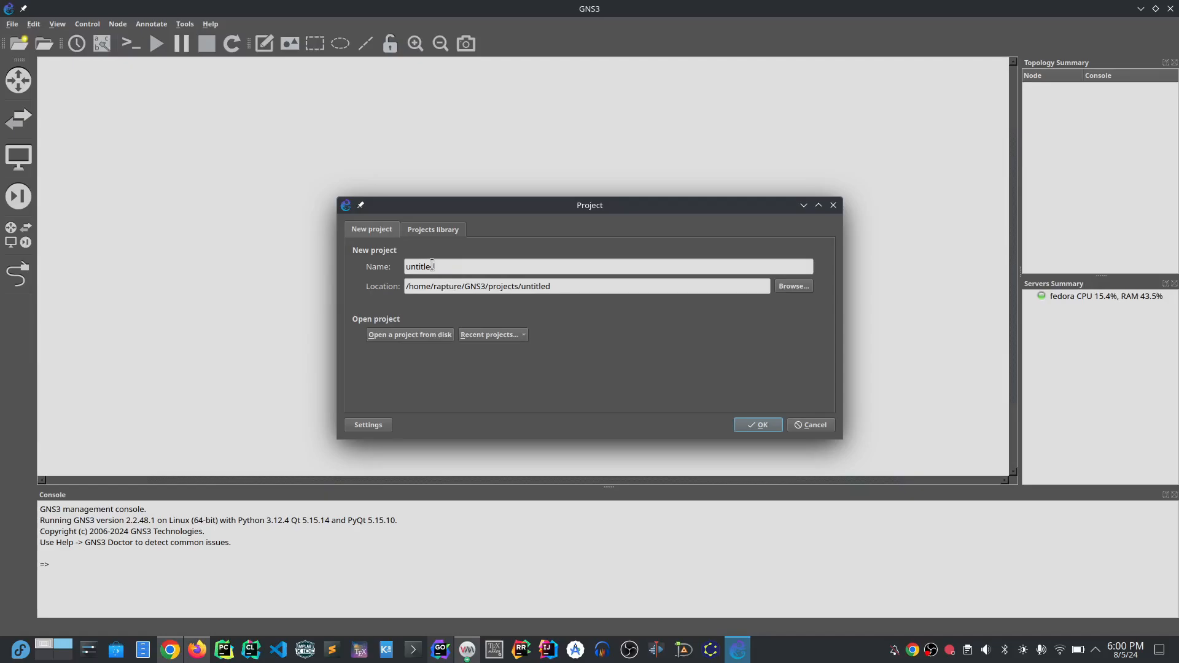
Step: Create a new project named P4 and show its list of router devices
double_click(422, 263)
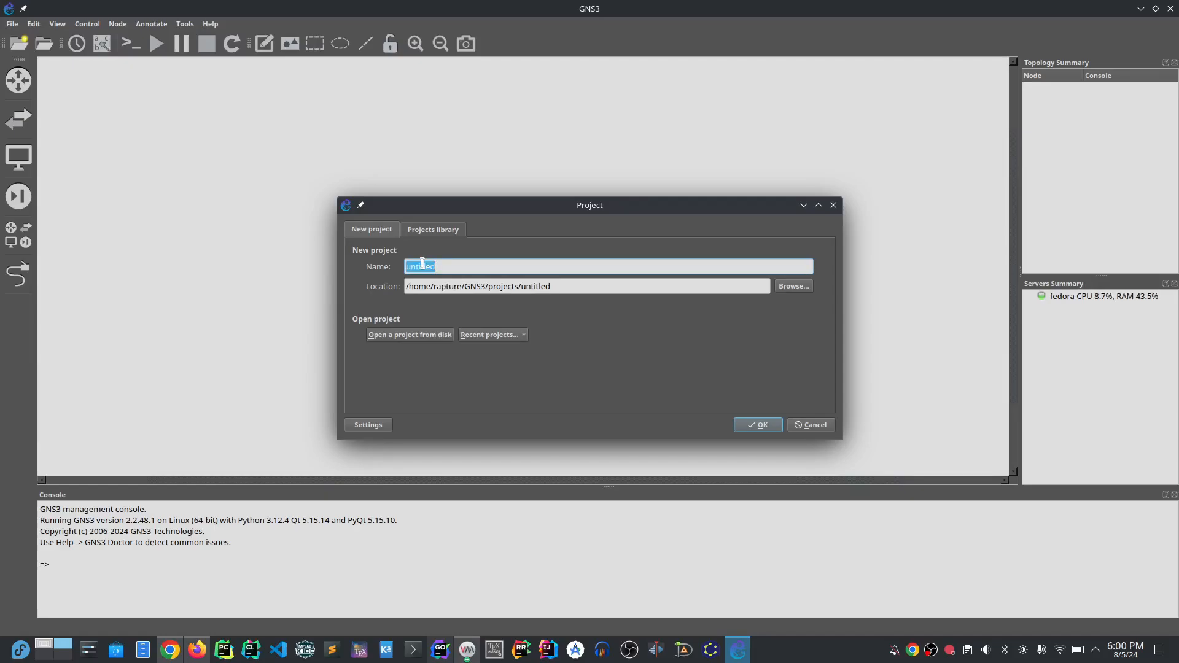
text(p)
key(BackSpace)
text(P4)
click(762, 425)
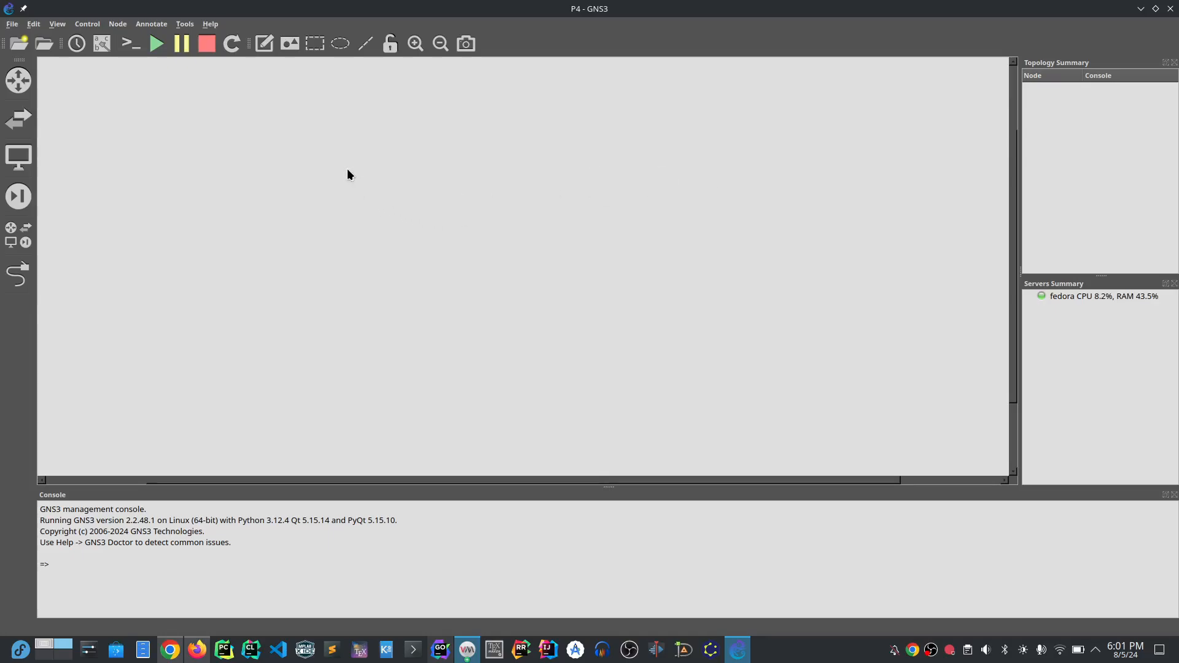
click(18, 80)
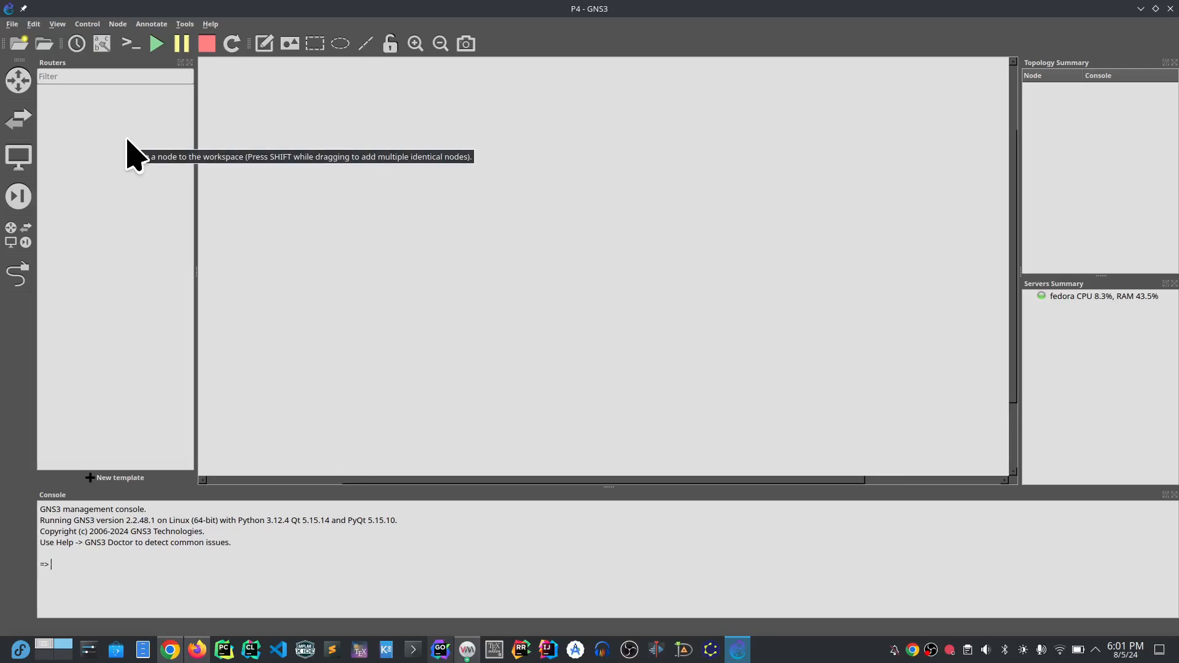
click(119, 76)
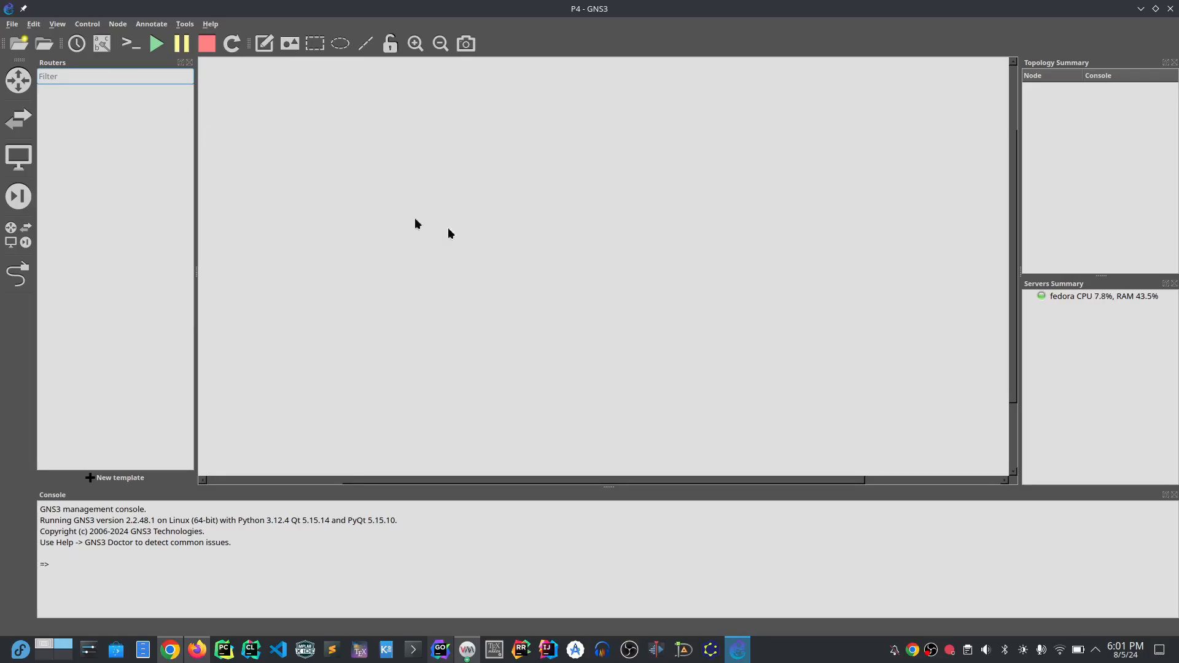
Step: Switch to Chrome, review the Cisco IOS router image table on sysnettechsolutions.com, and return to GNS3
click(168, 659)
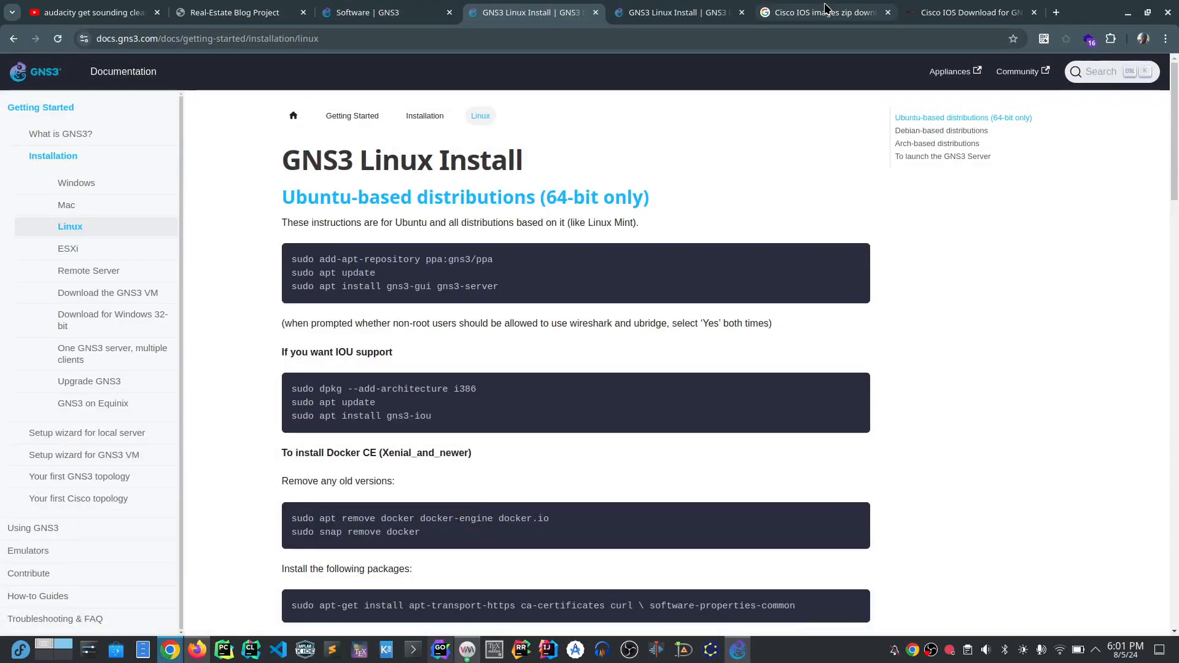
click(952, 17)
scroll(823, 132, up, 2)
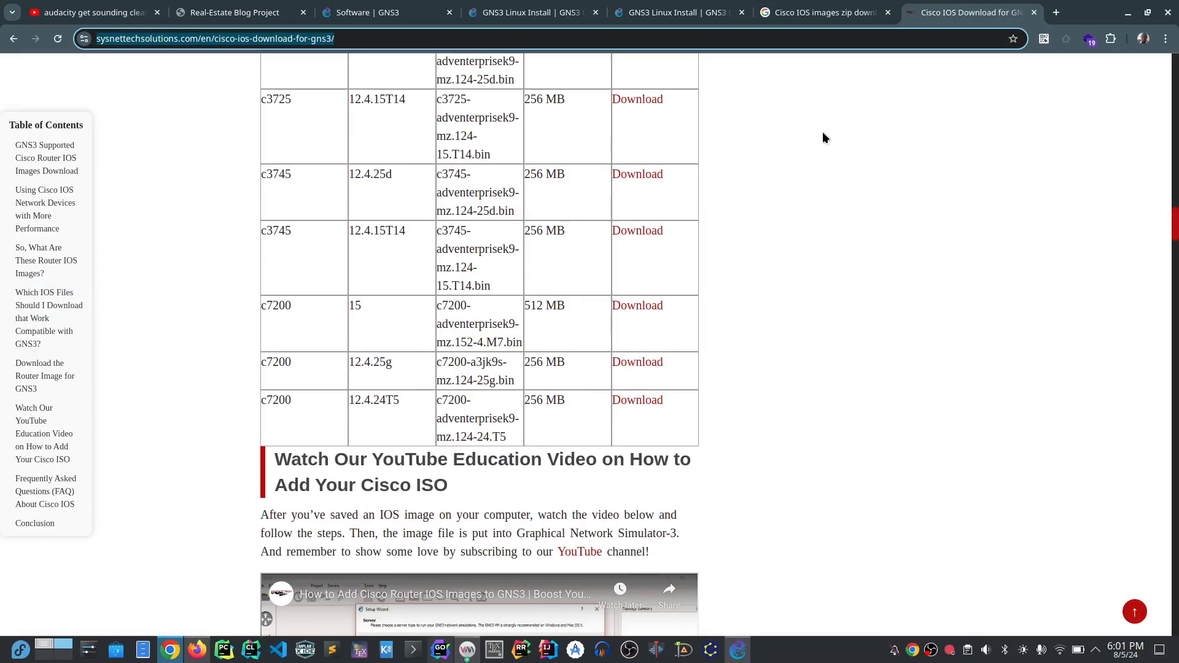
scroll(823, 135, up, 1)
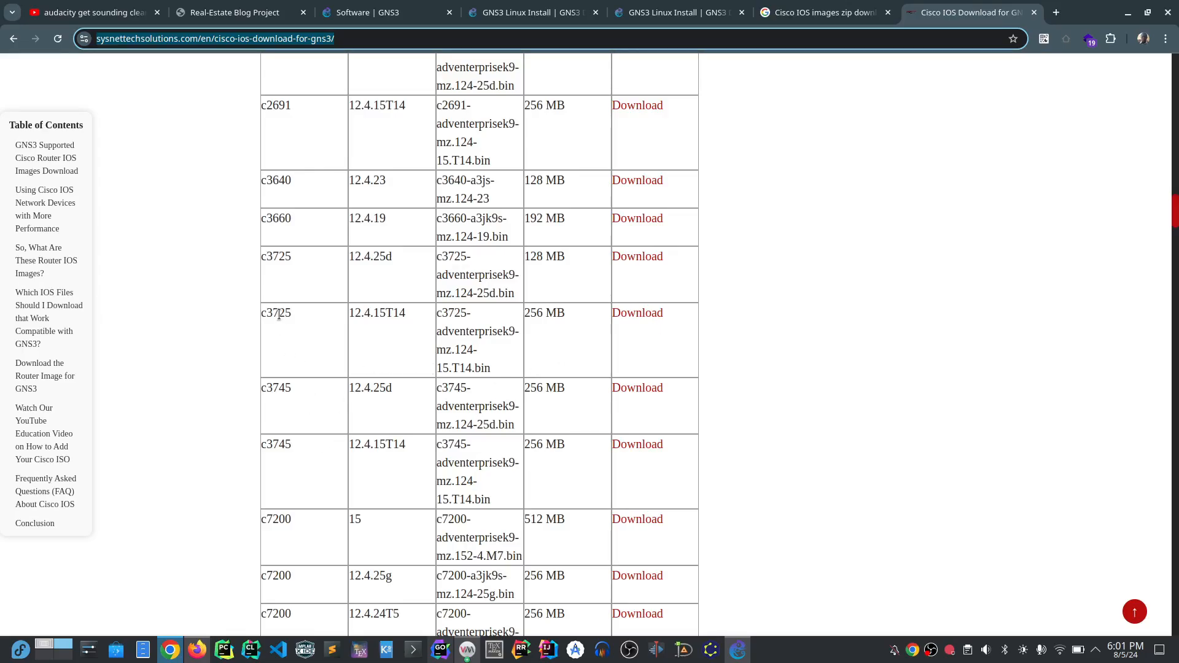
scroll(285, 450, down, 3)
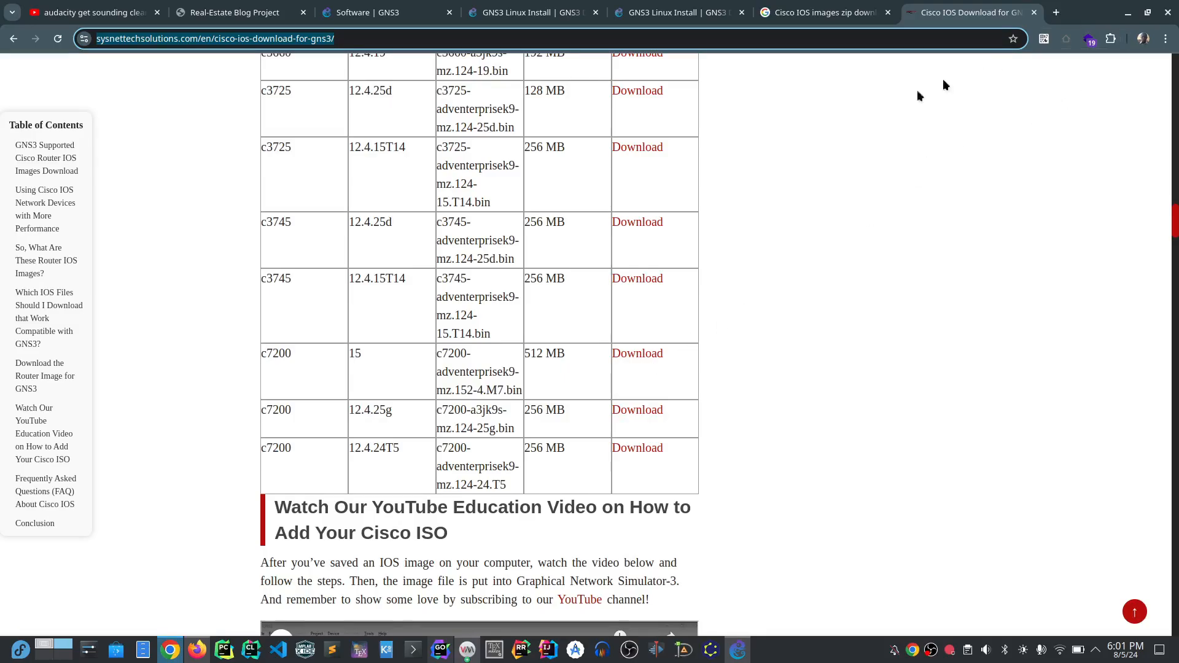
click(1128, 13)
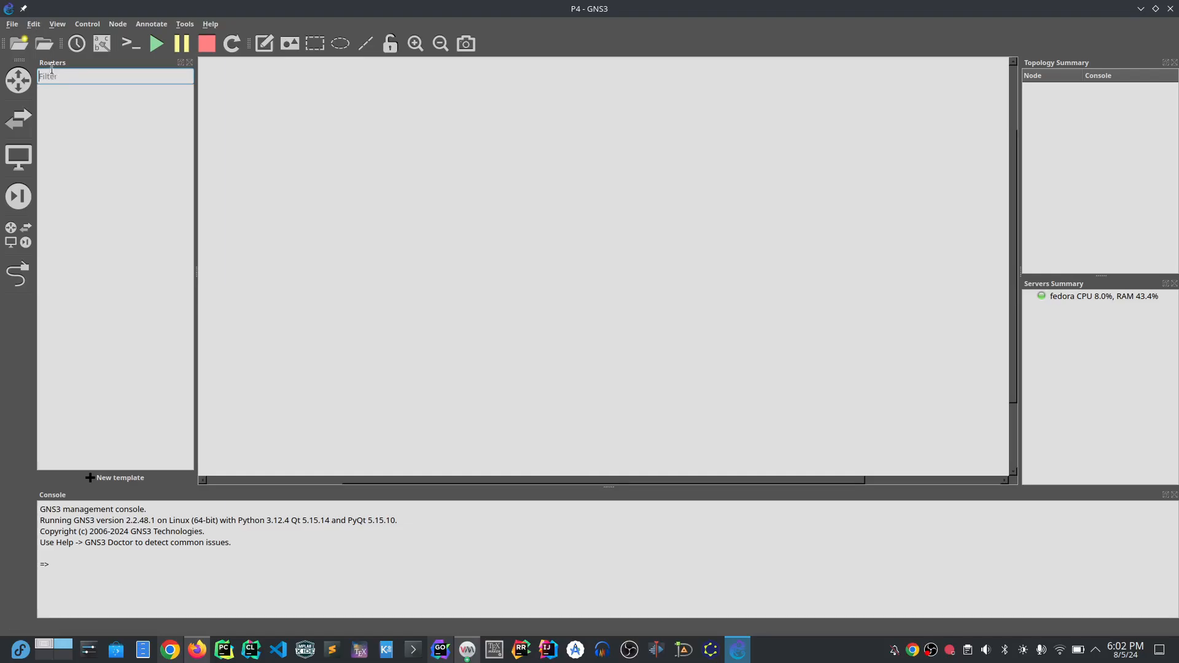
Step: Start a new Dynamips IOS router template in the preferences using the image c7200-adventerprisek9-mz.152-4.M7.image
click(32, 25)
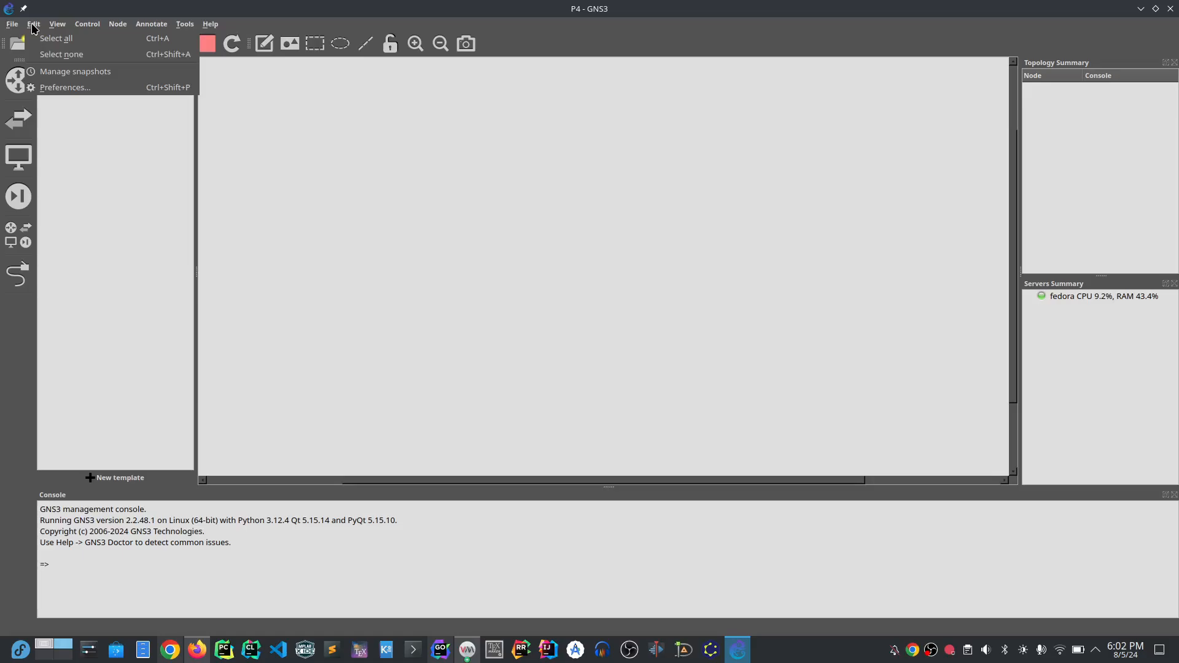
click(59, 91)
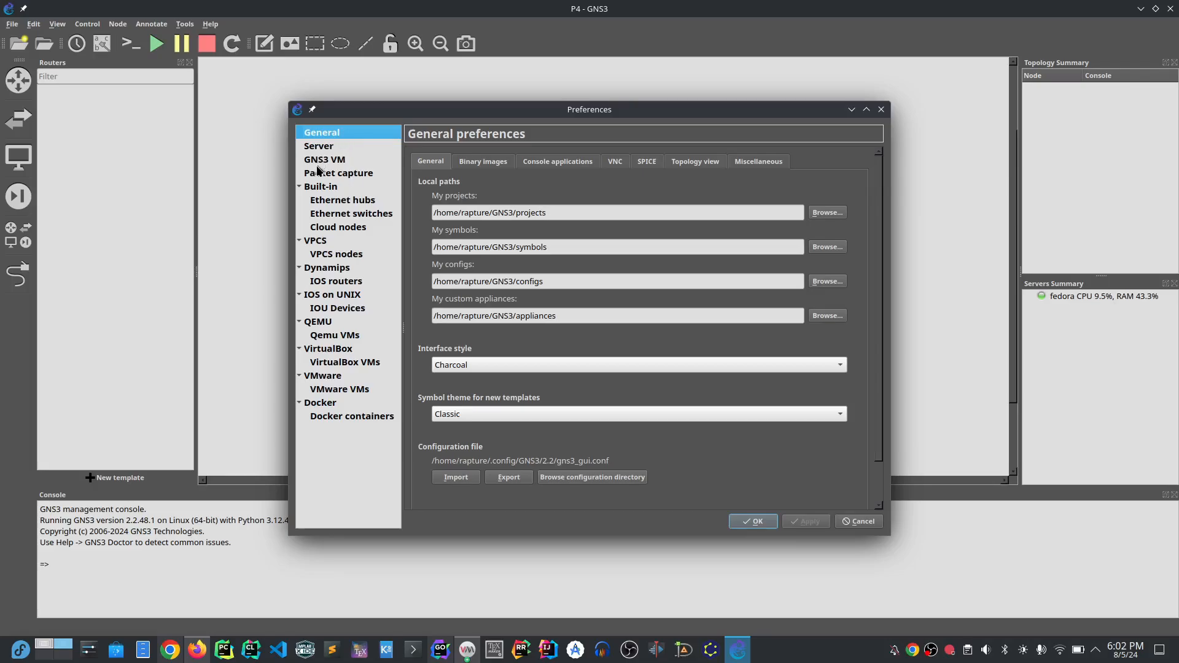
click(325, 270)
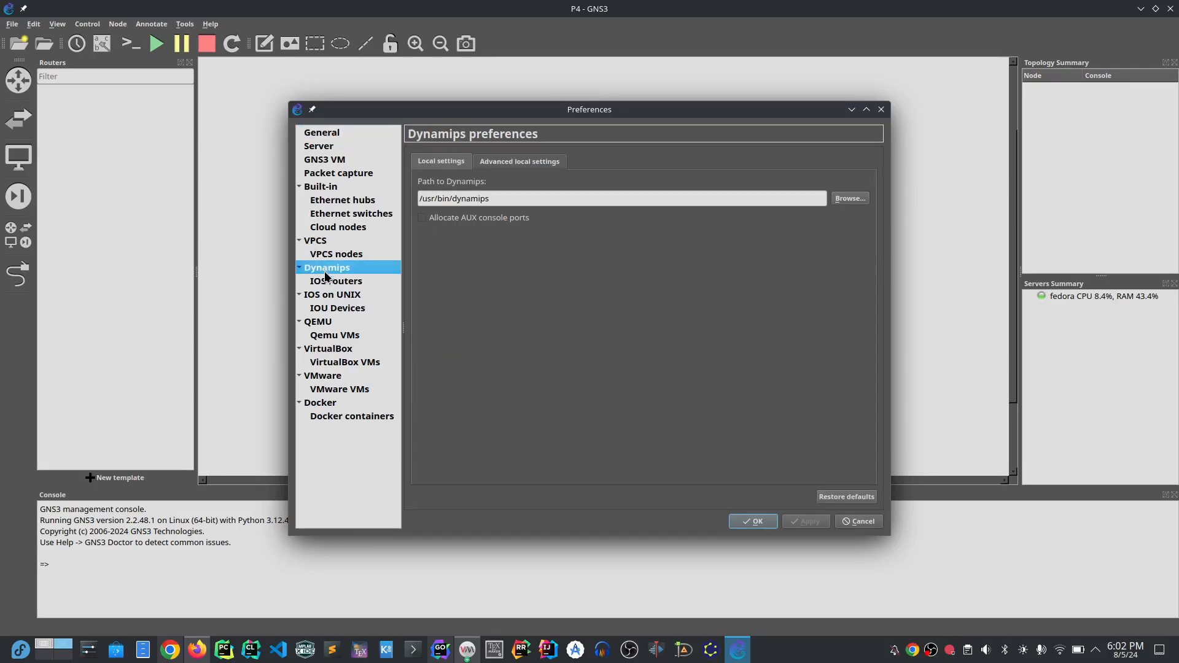
click(329, 279)
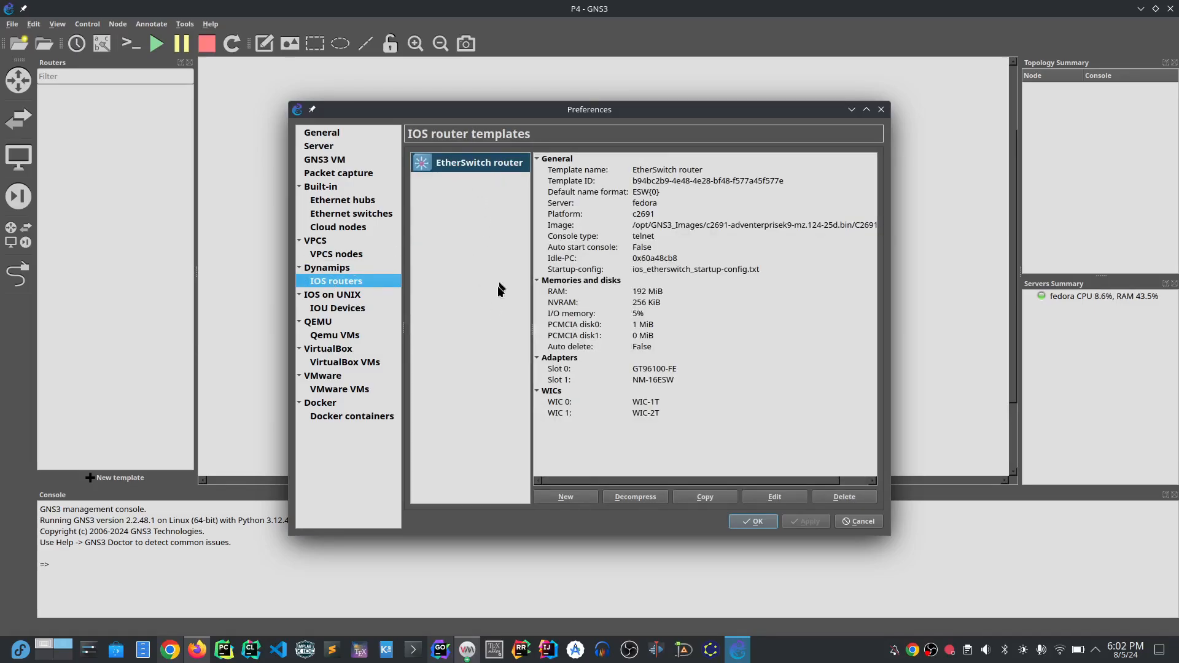
click(574, 495)
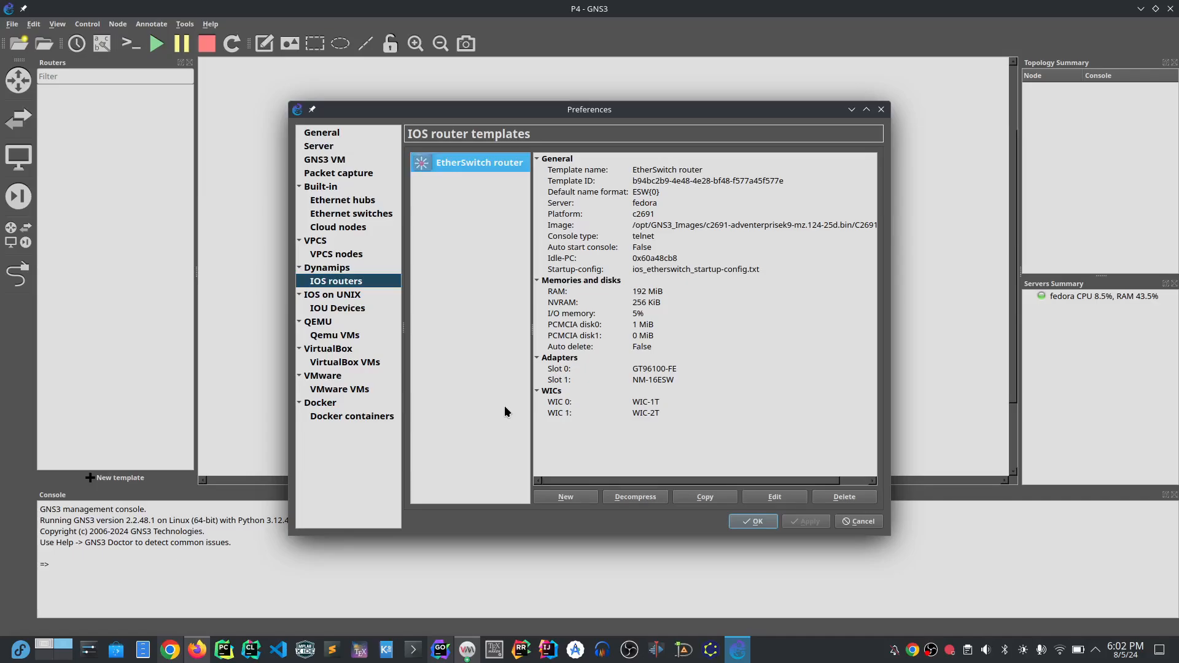
click(567, 498)
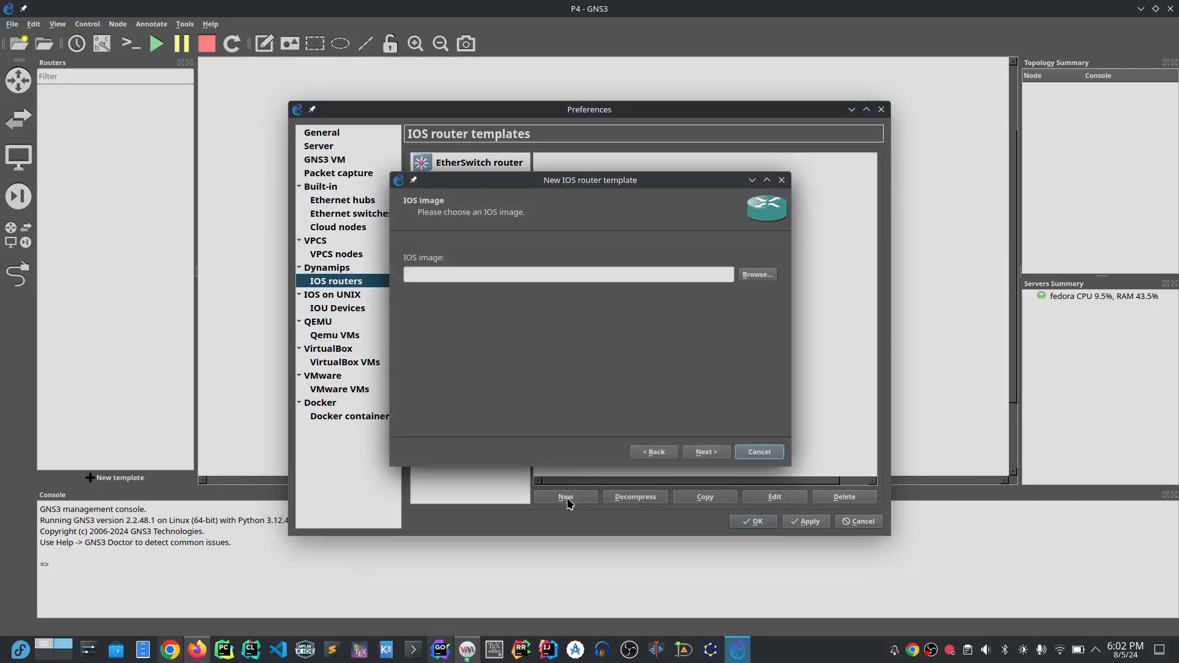
click(757, 274)
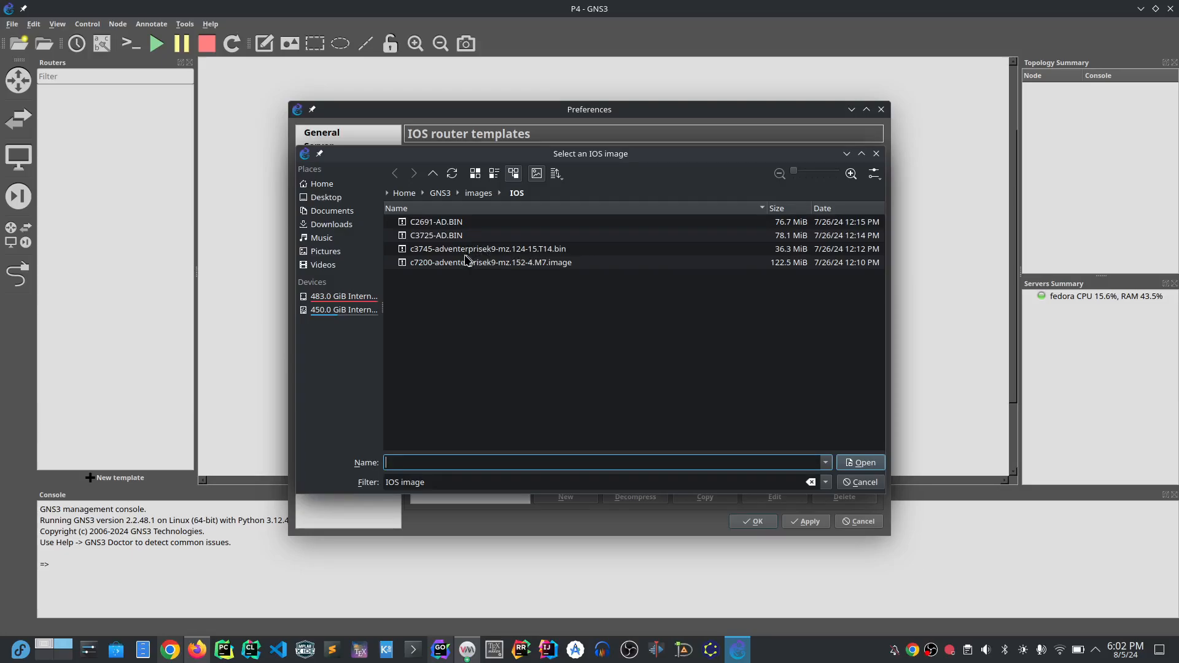
double_click(438, 263)
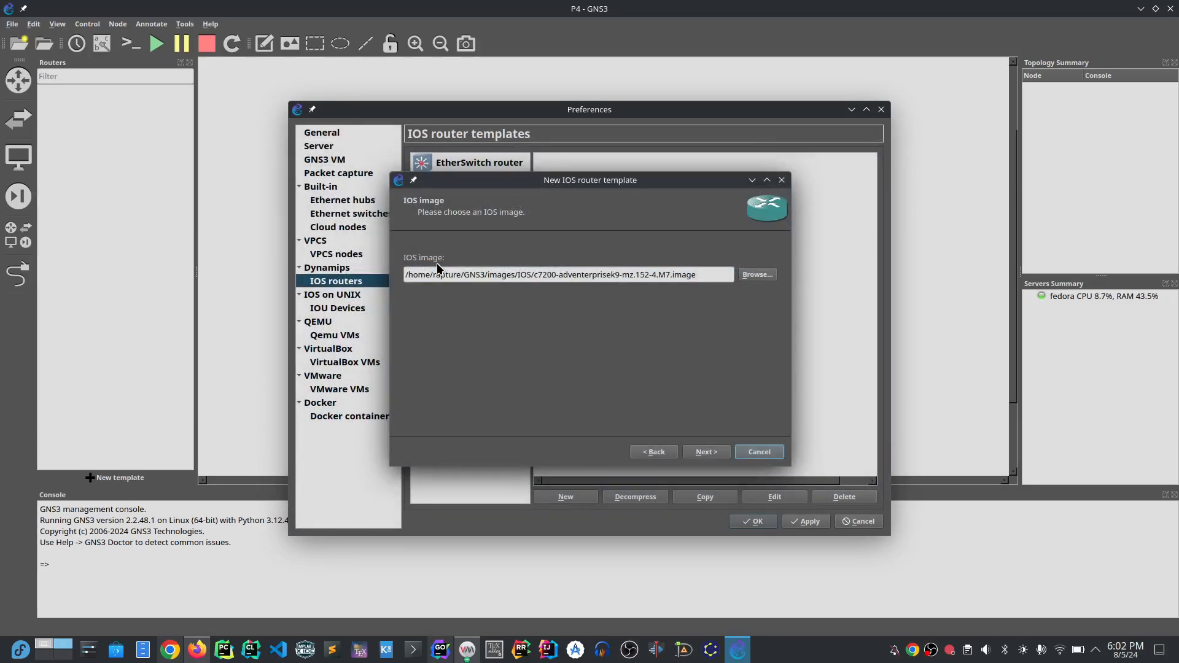
click(706, 452)
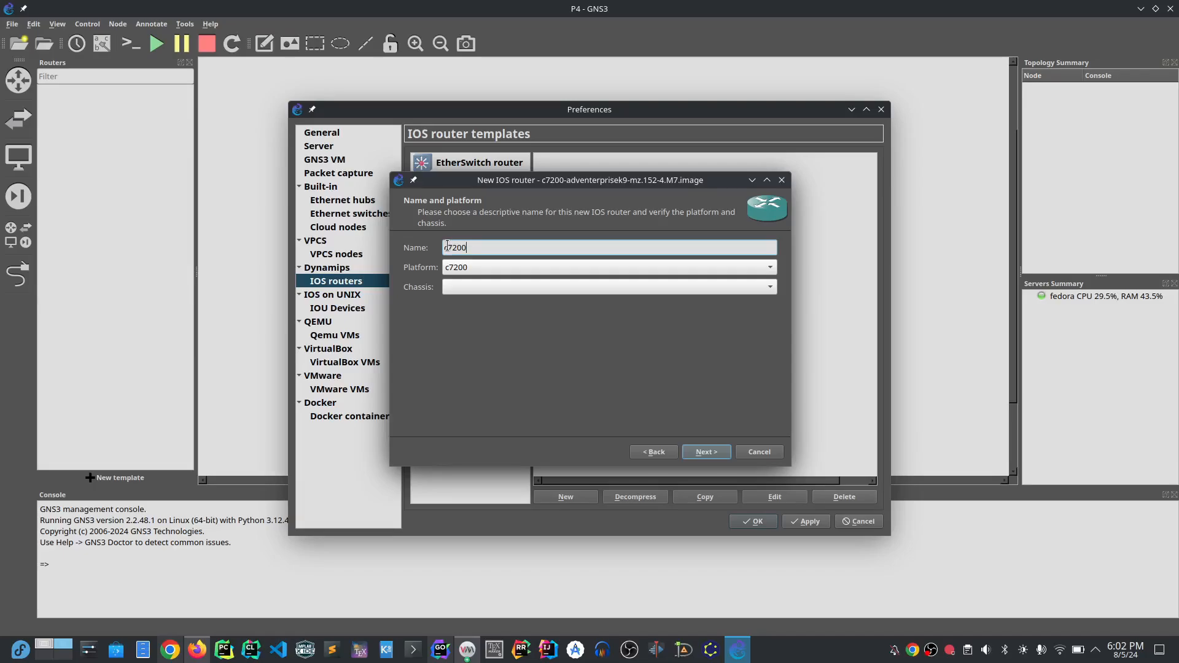
Step: Name the template Router-c7200, finish it with the default memory and adapters and no Idle-PC value, and save the preferences
text(Router-)
click(713, 454)
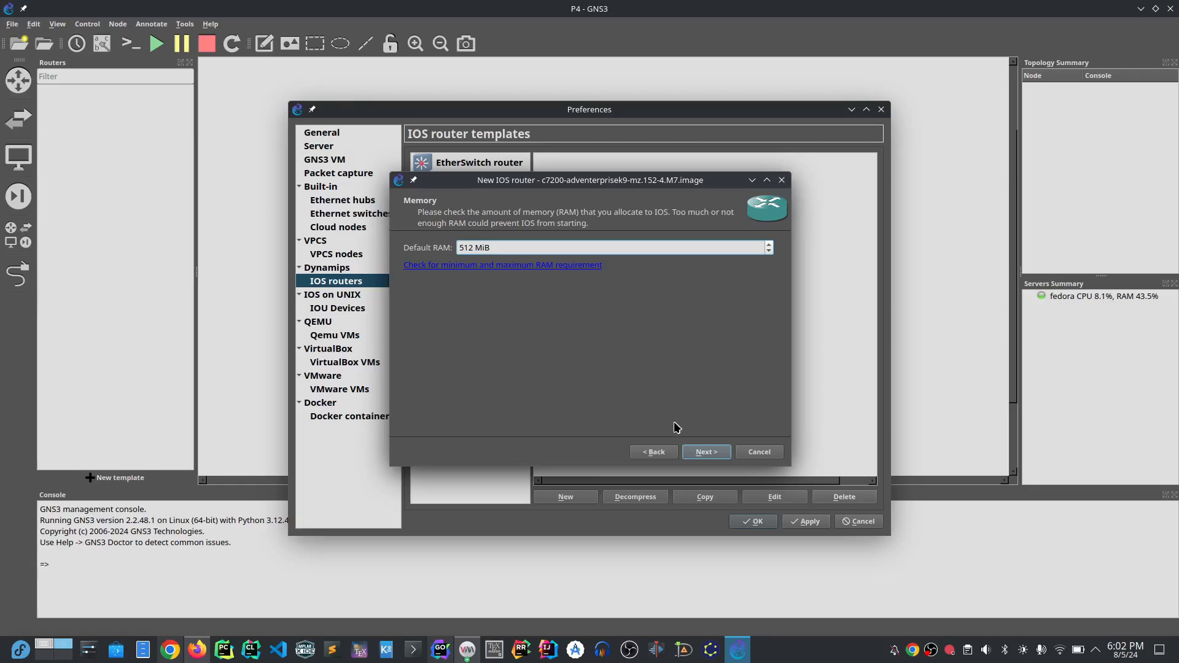
click(707, 453)
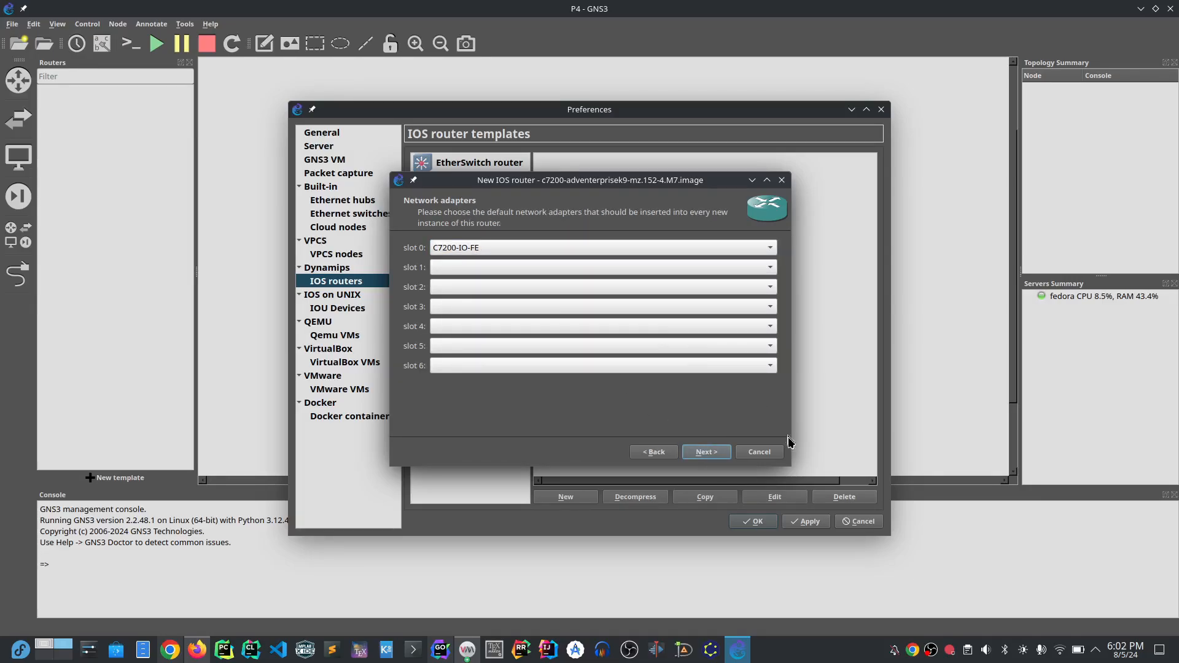
click(707, 454)
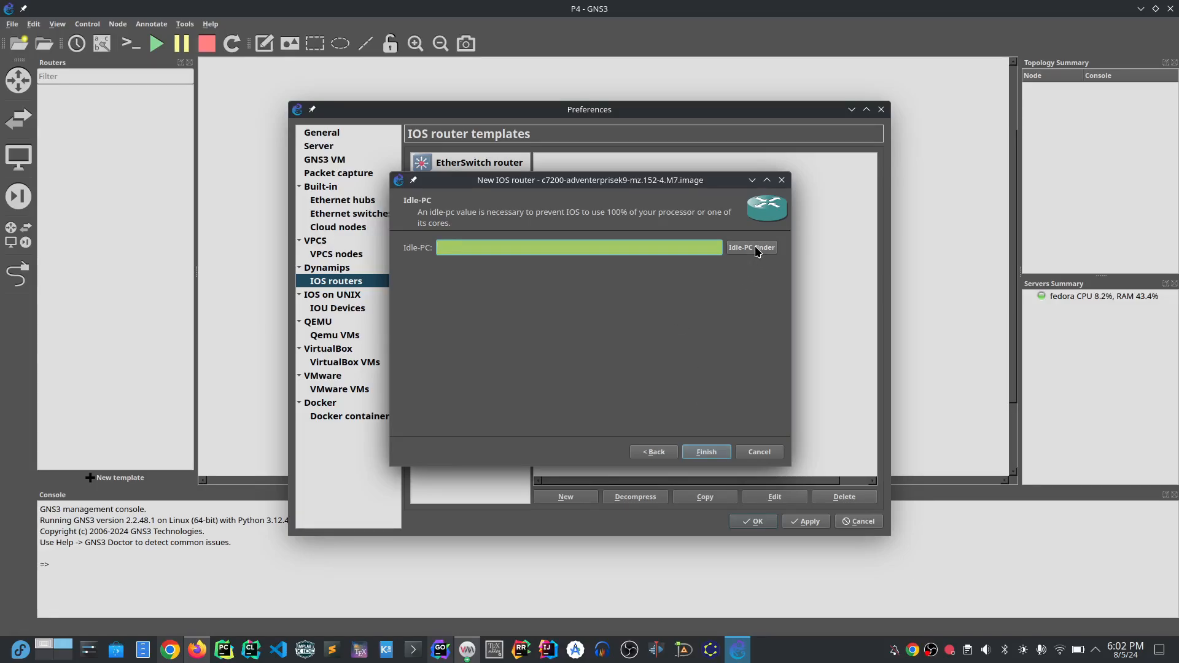
click(707, 452)
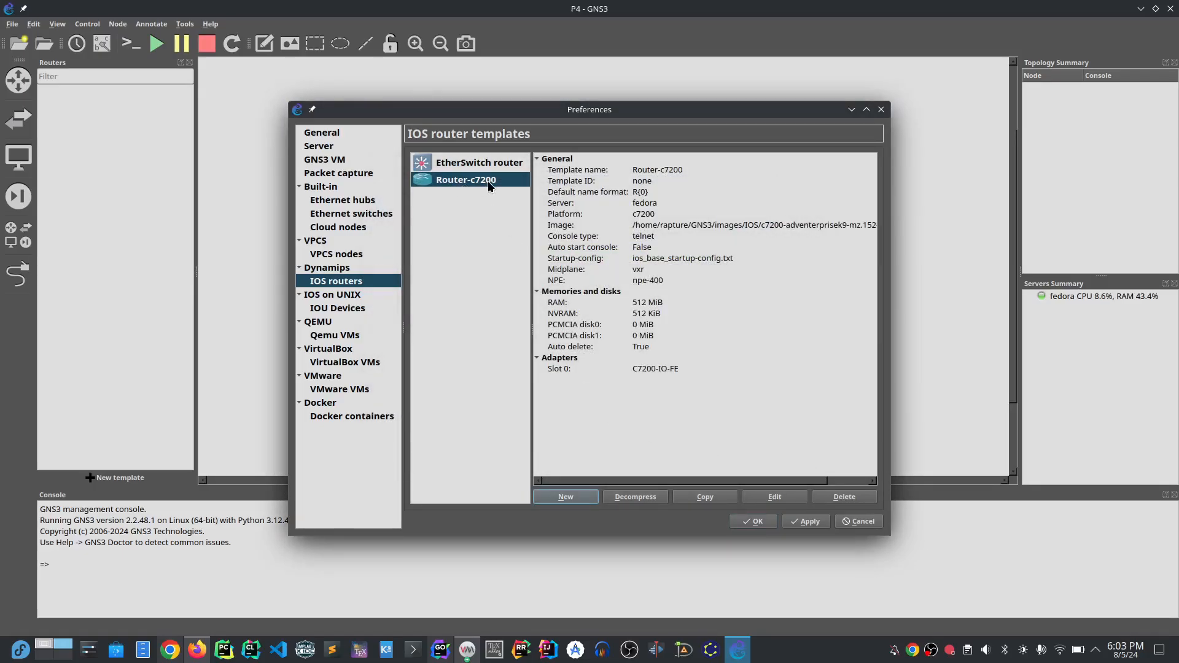
click(810, 522)
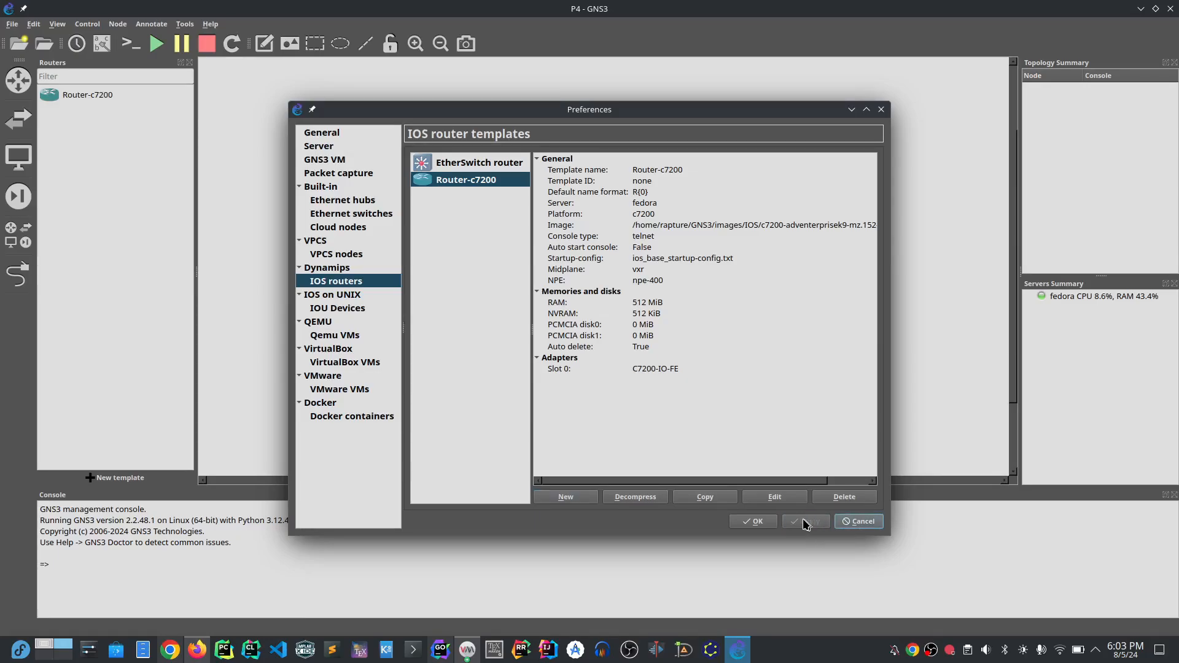
click(759, 524)
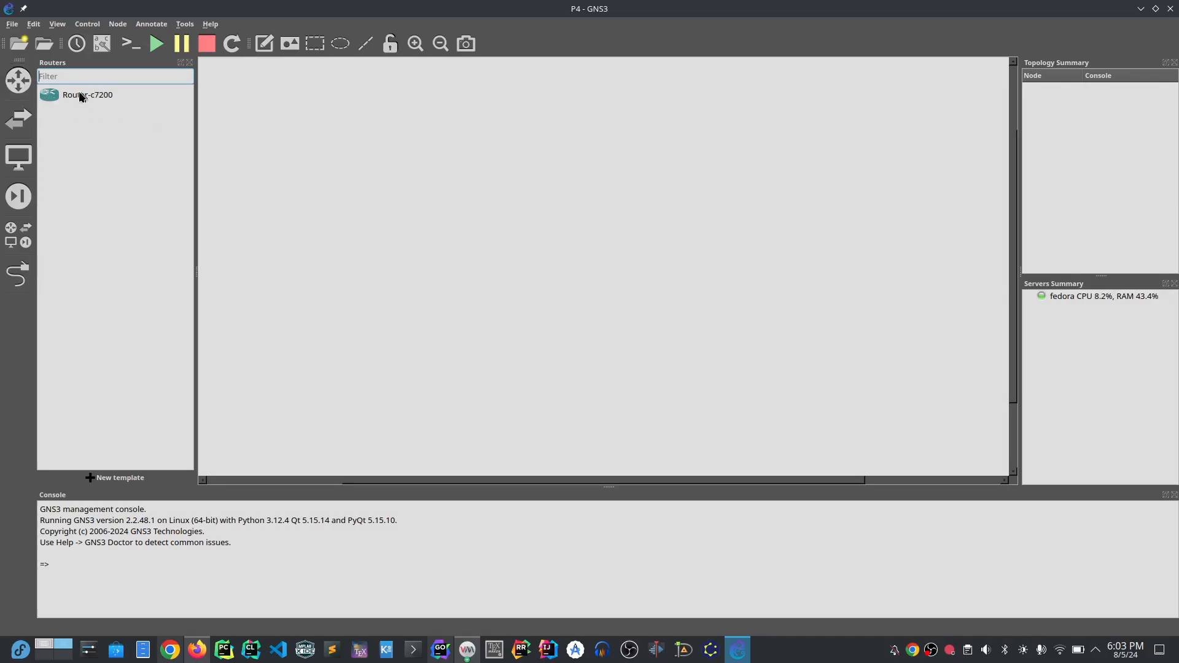
Step: Browse the device lists for switches, end devices, security devices and all devices
click(21, 129)
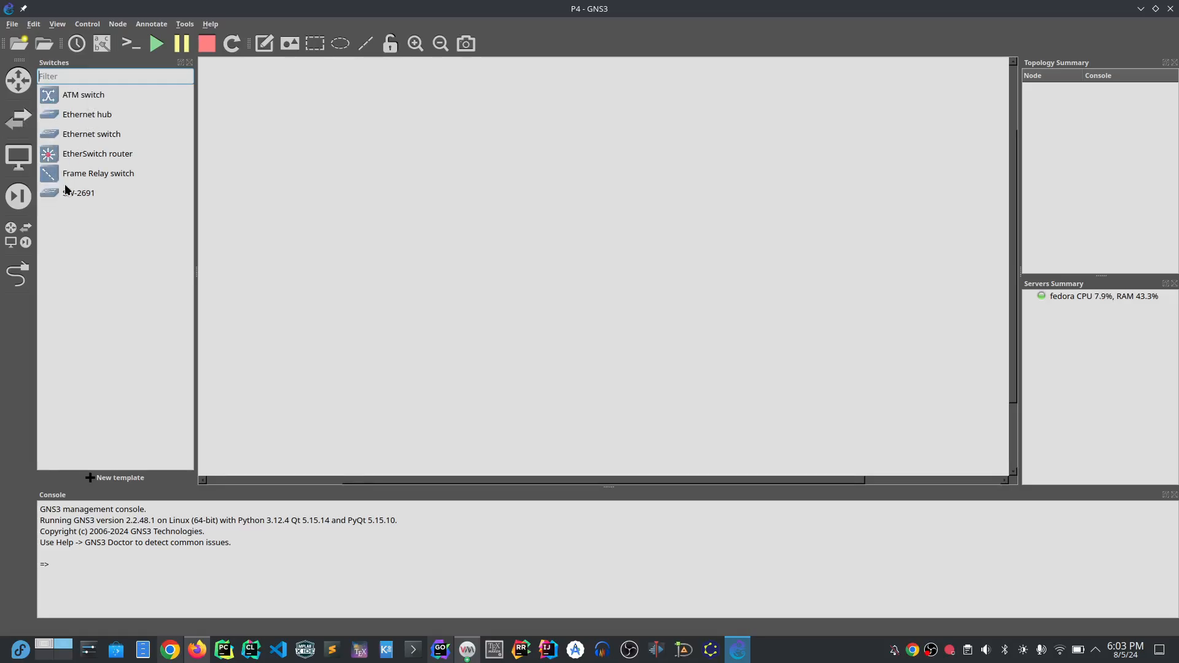
click(19, 157)
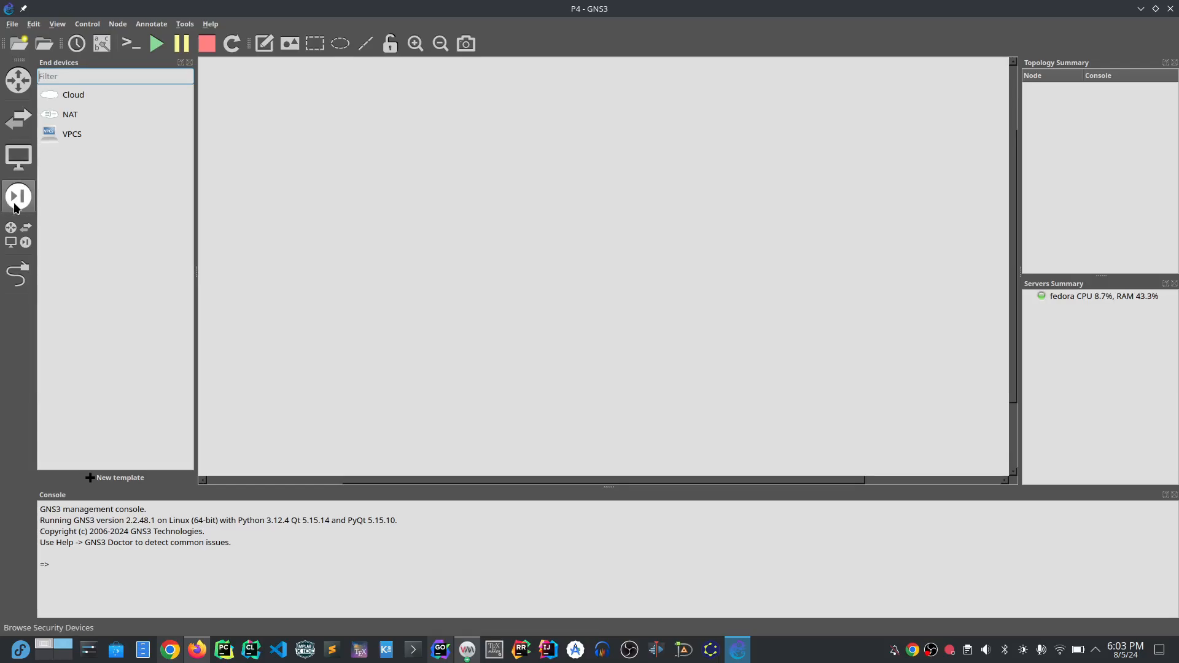
click(16, 204)
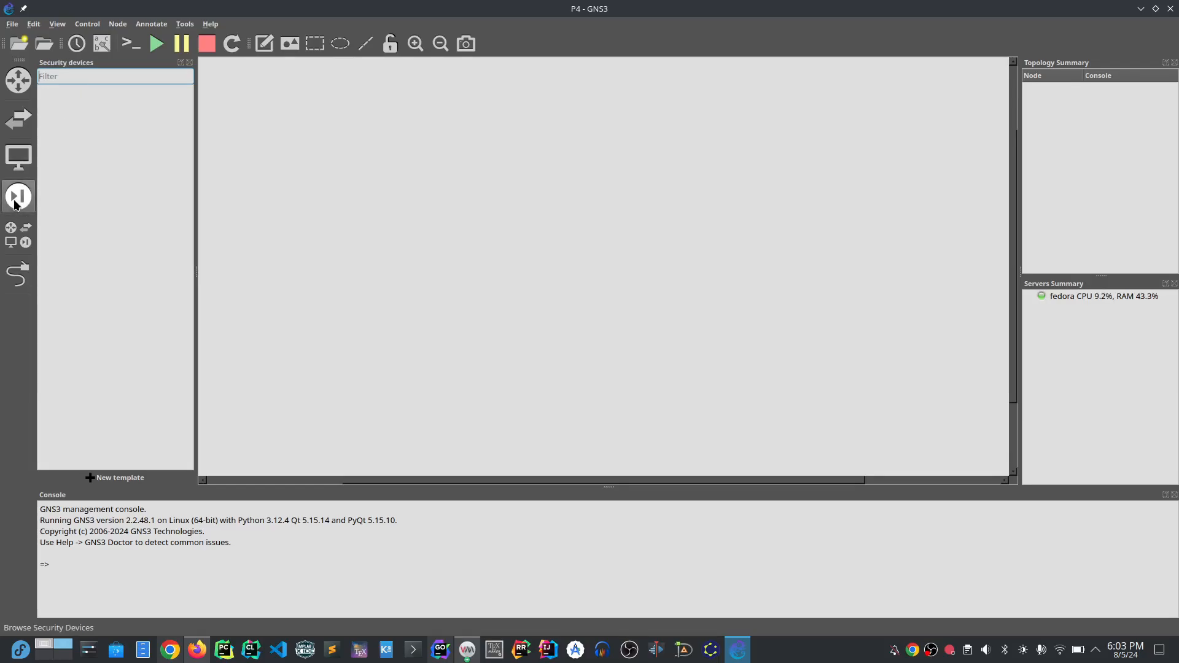
click(24, 233)
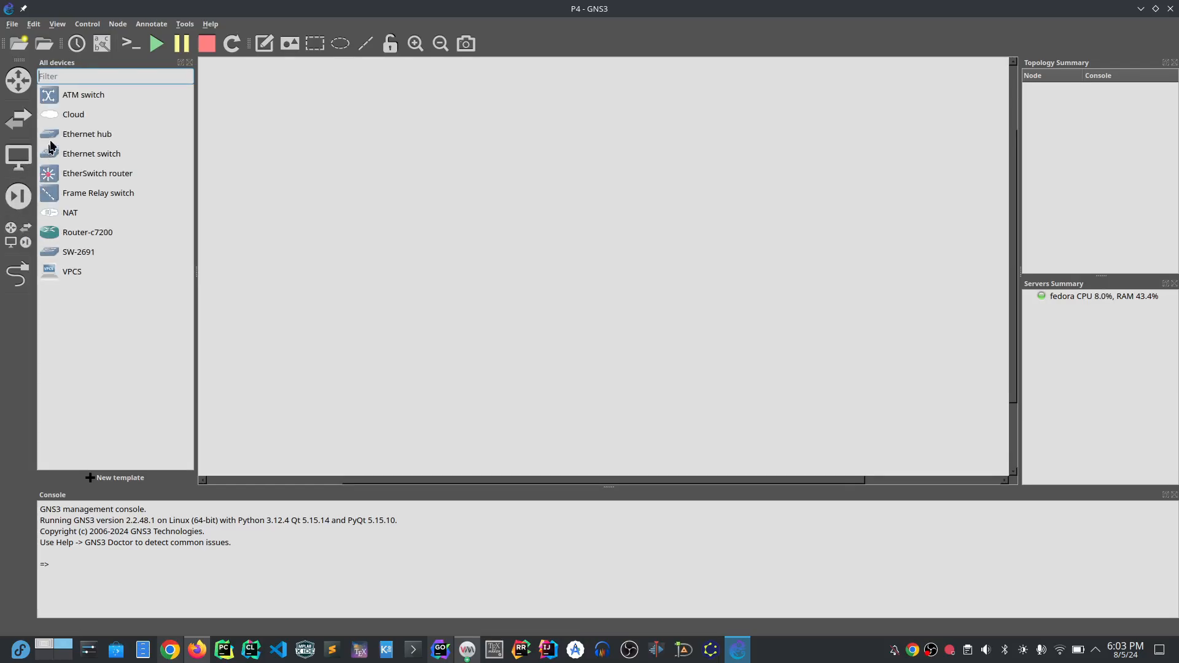
Step: Try switching the link tool on and off, and leave it active for connecting devices
click(18, 274)
click(18, 274)
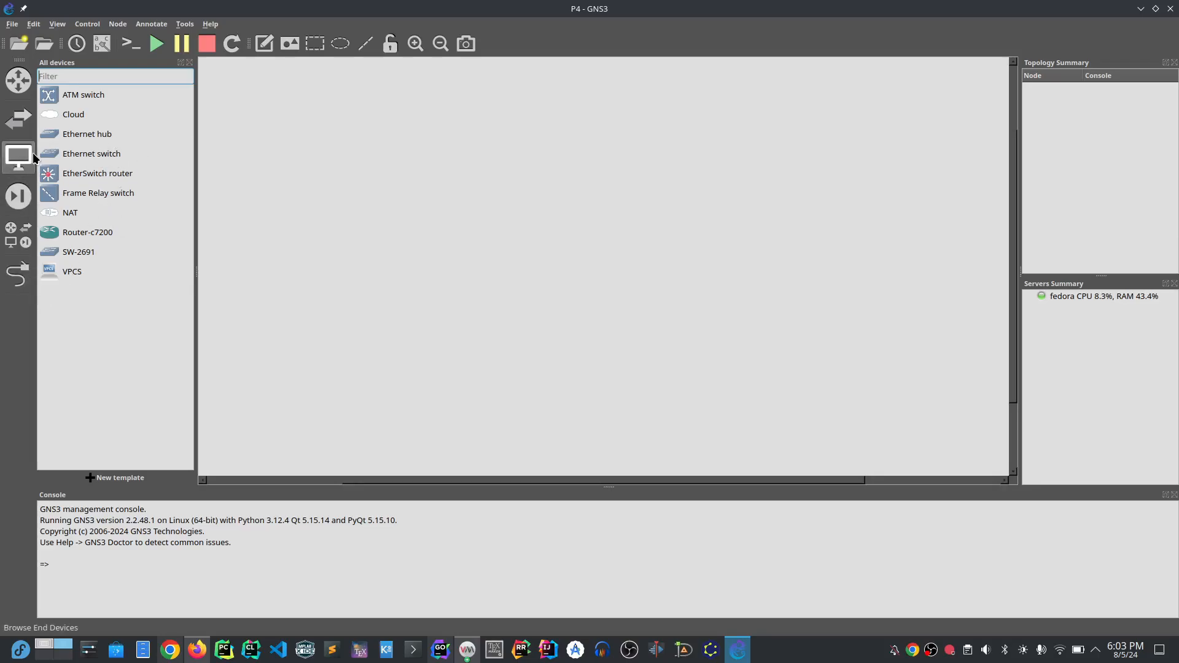
click(18, 275)
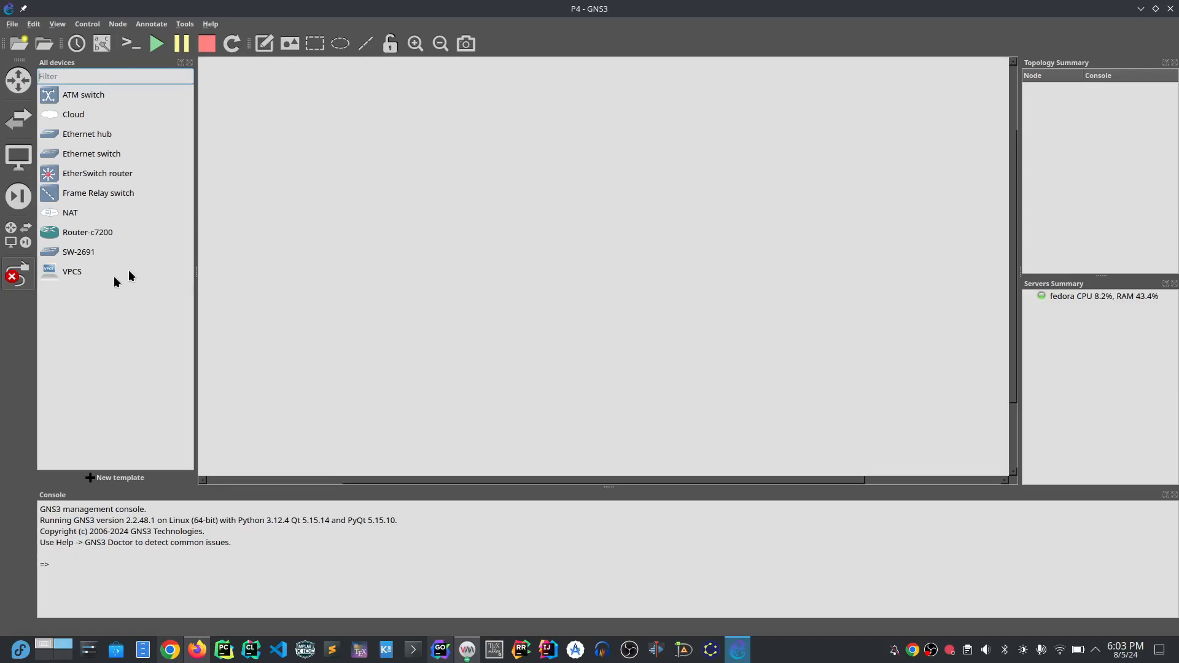
Step: Leave link mode, place a Router-c7200 in the upper right of the workspace, and list all available devices
click(17, 283)
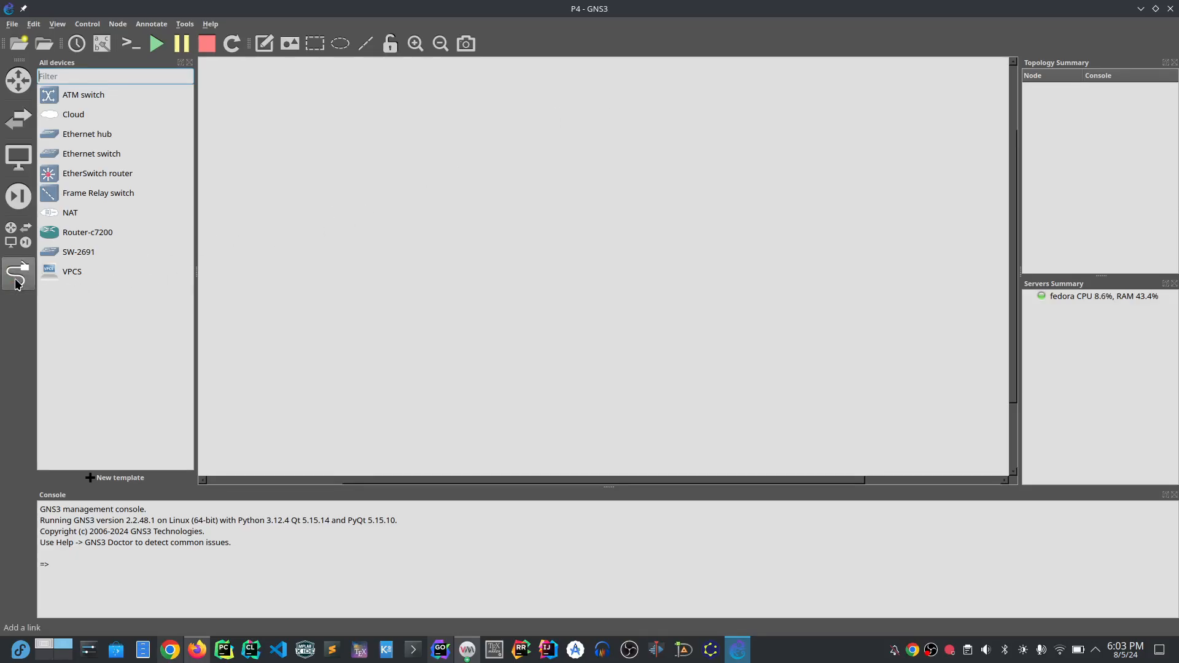
click(17, 83)
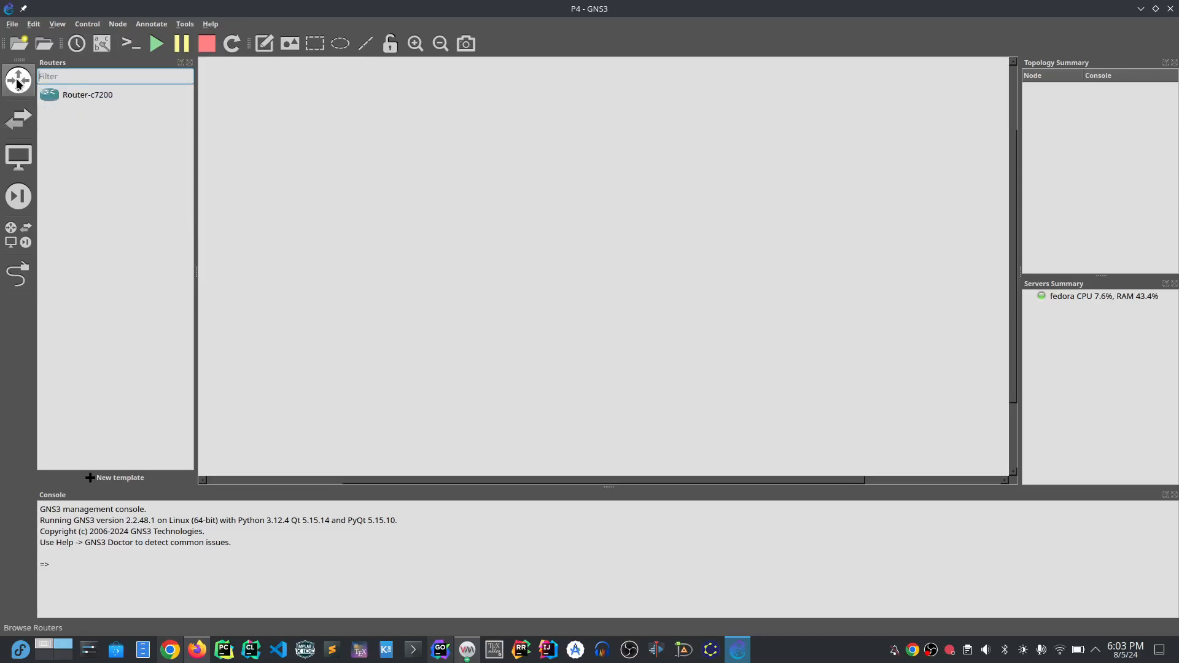
drag(55, 96, 562, 126)
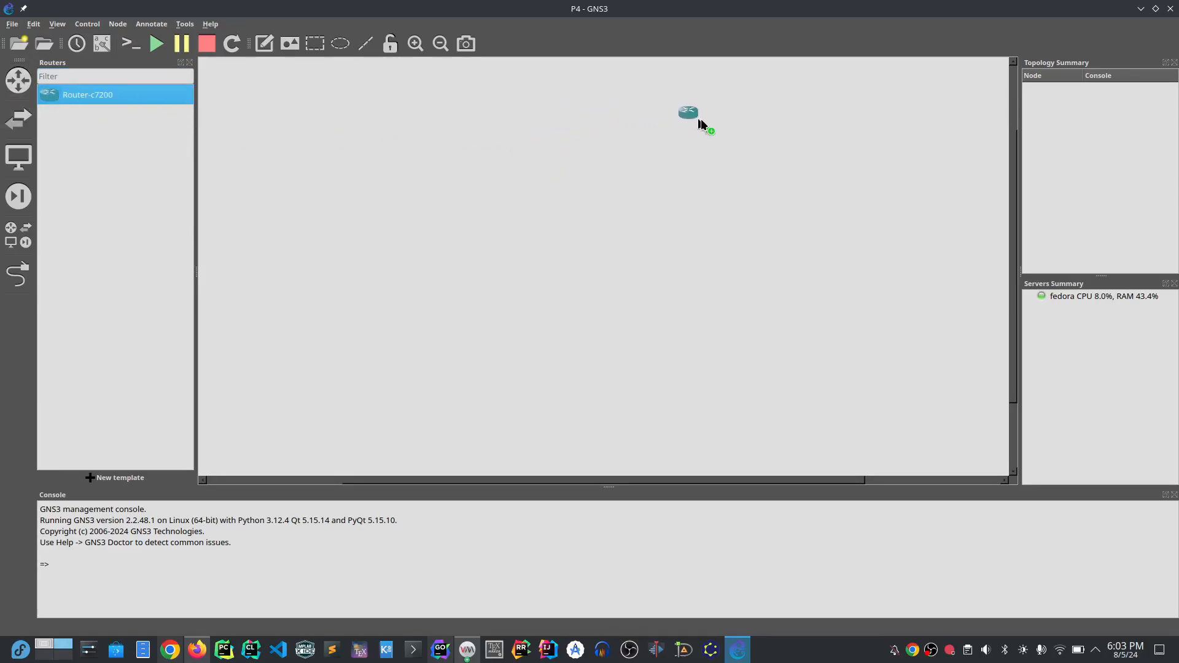
drag(700, 121, 776, 116)
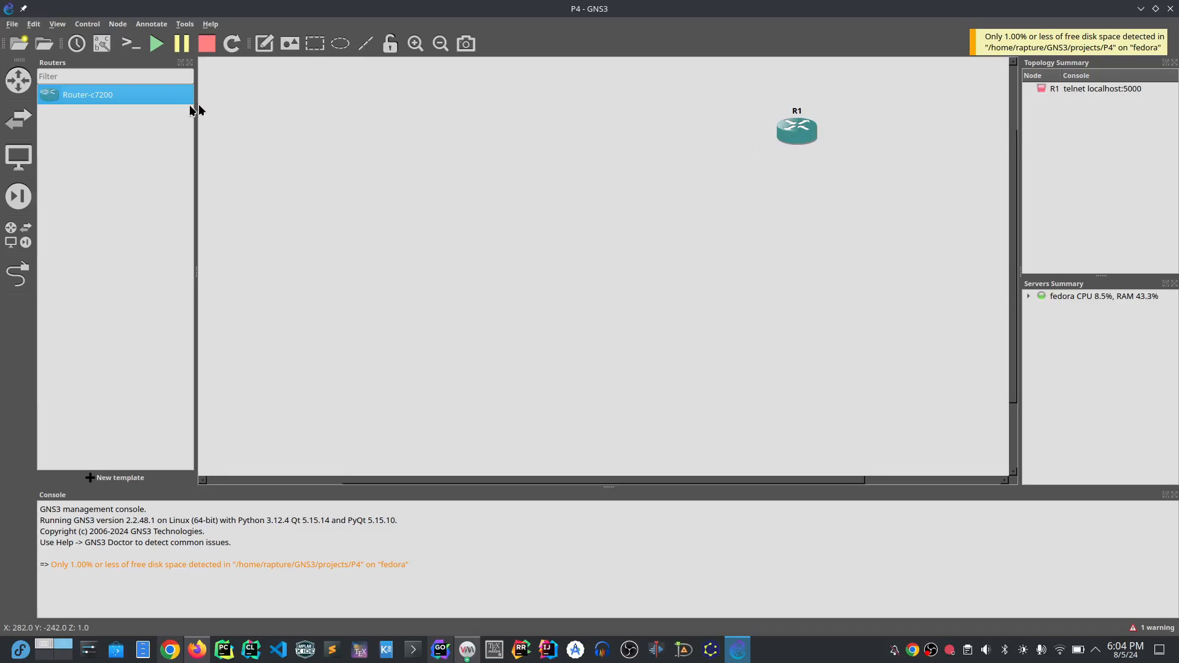
click(18, 235)
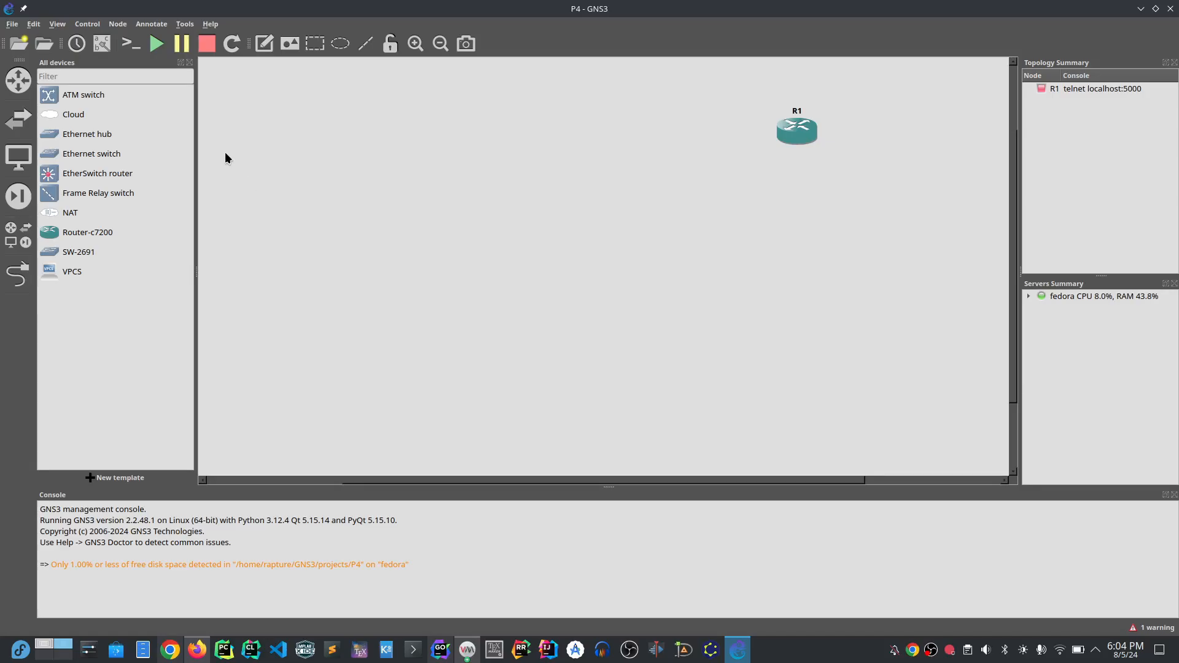
Step: Review the predefined Telnet console commands in the general preferences, including KDE Konsole, and exit without saving
click(35, 24)
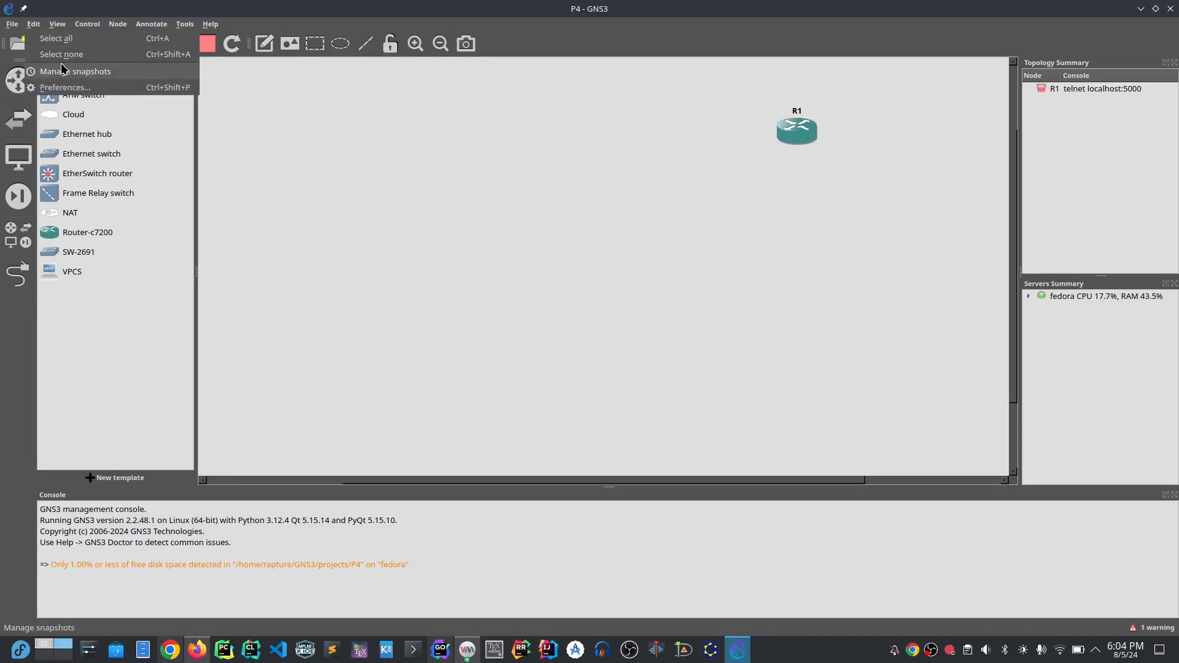
click(60, 87)
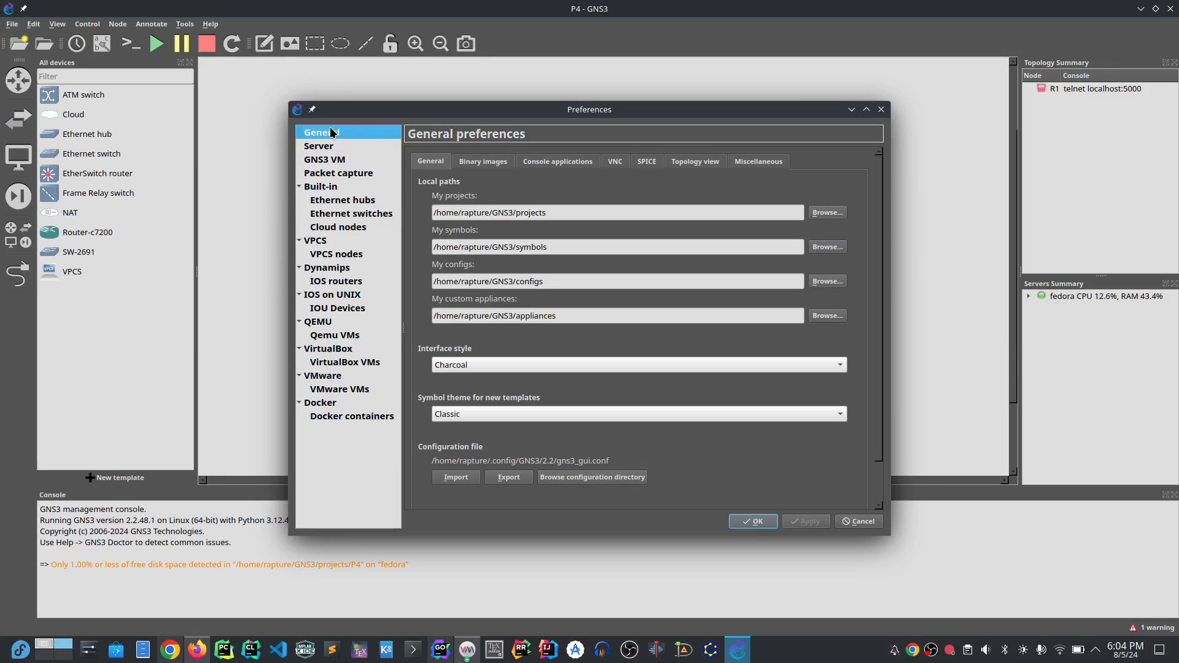
click(559, 162)
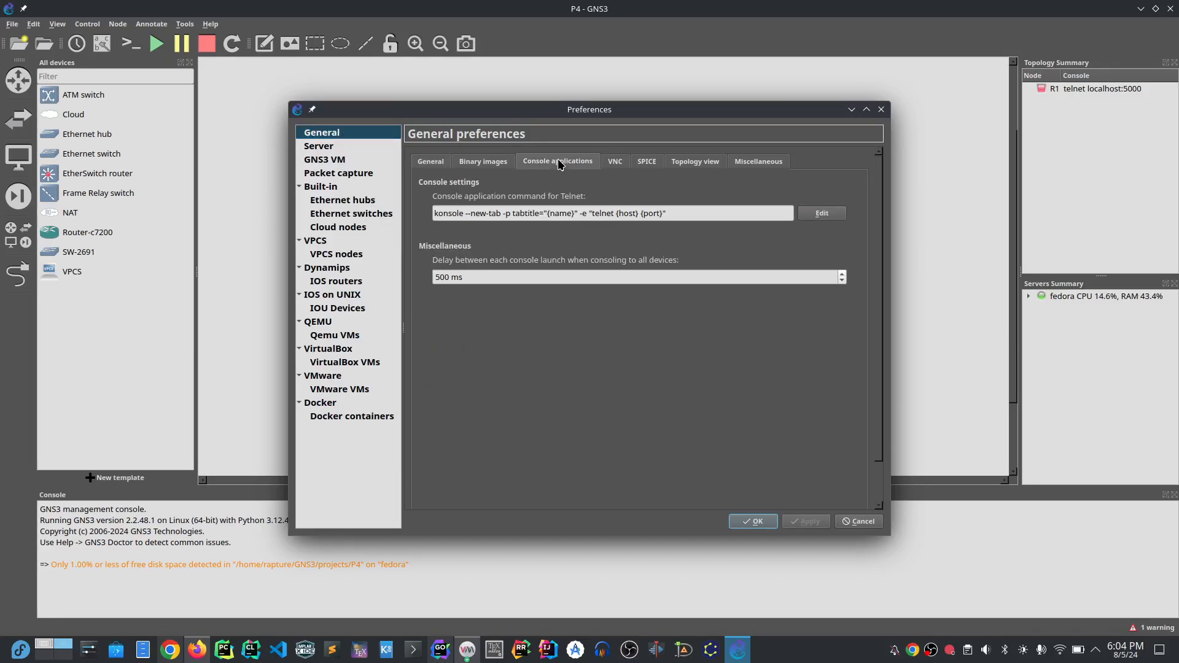
click(827, 214)
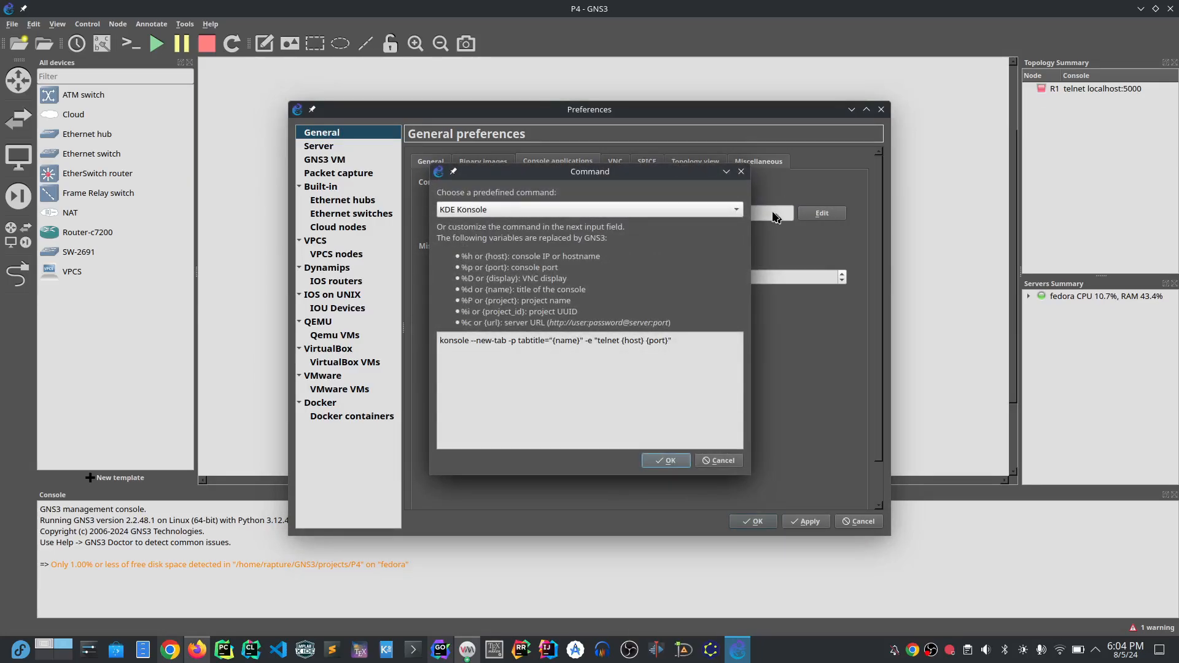
click(734, 210)
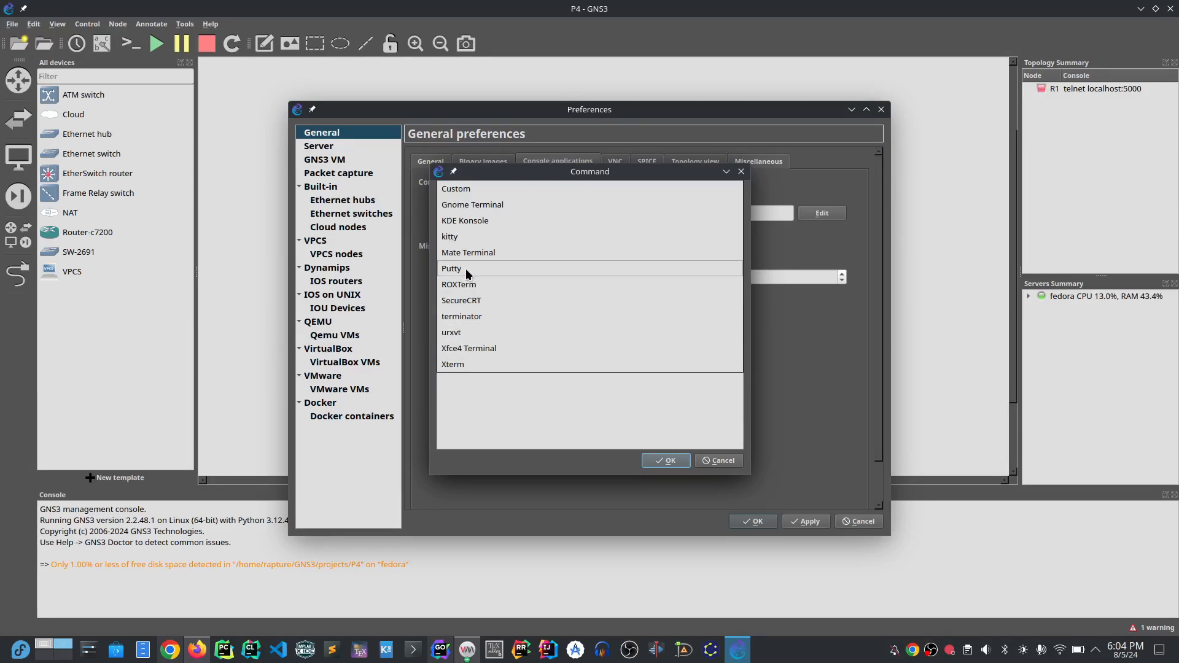
click(477, 221)
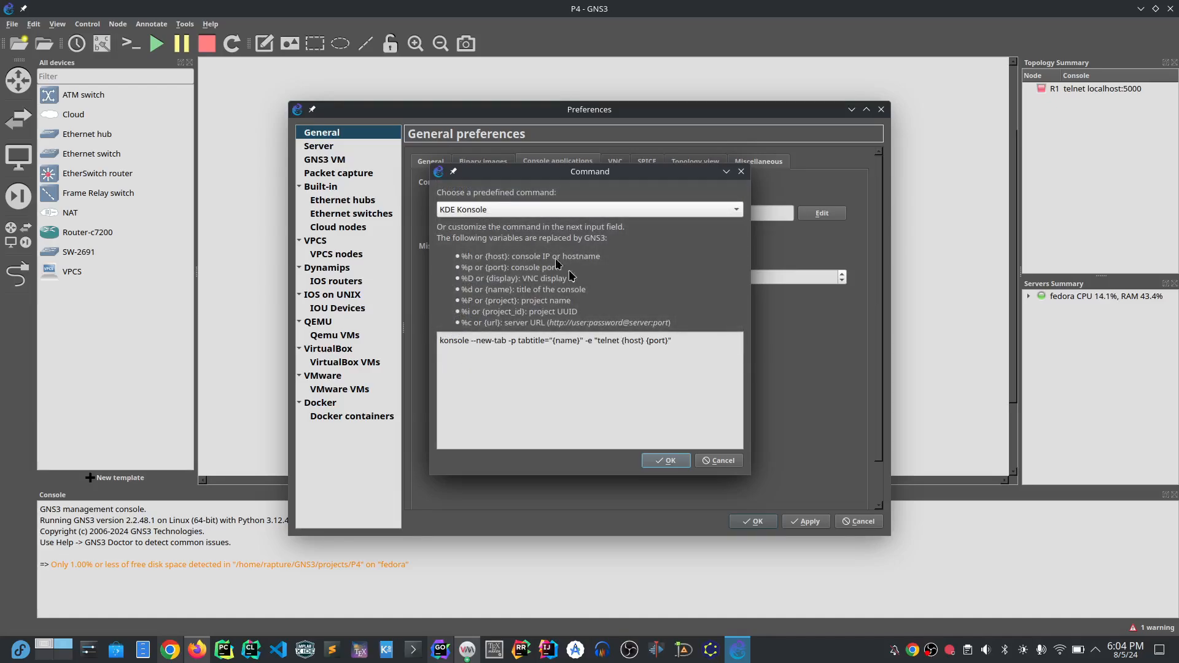
click(712, 462)
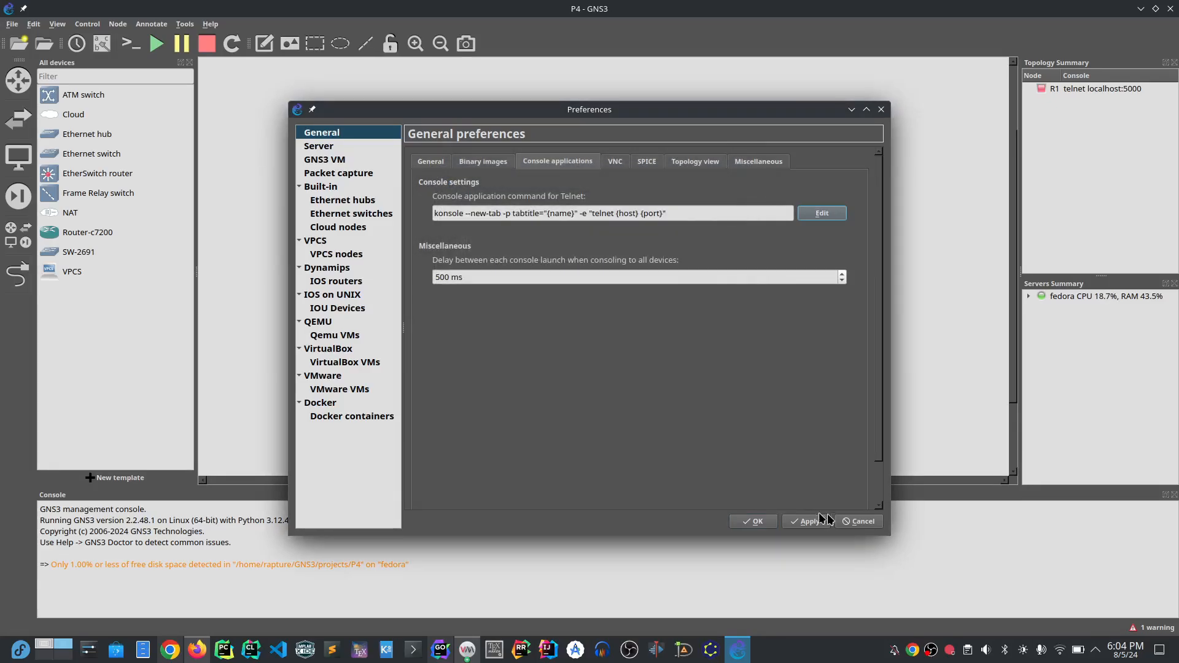
click(853, 517)
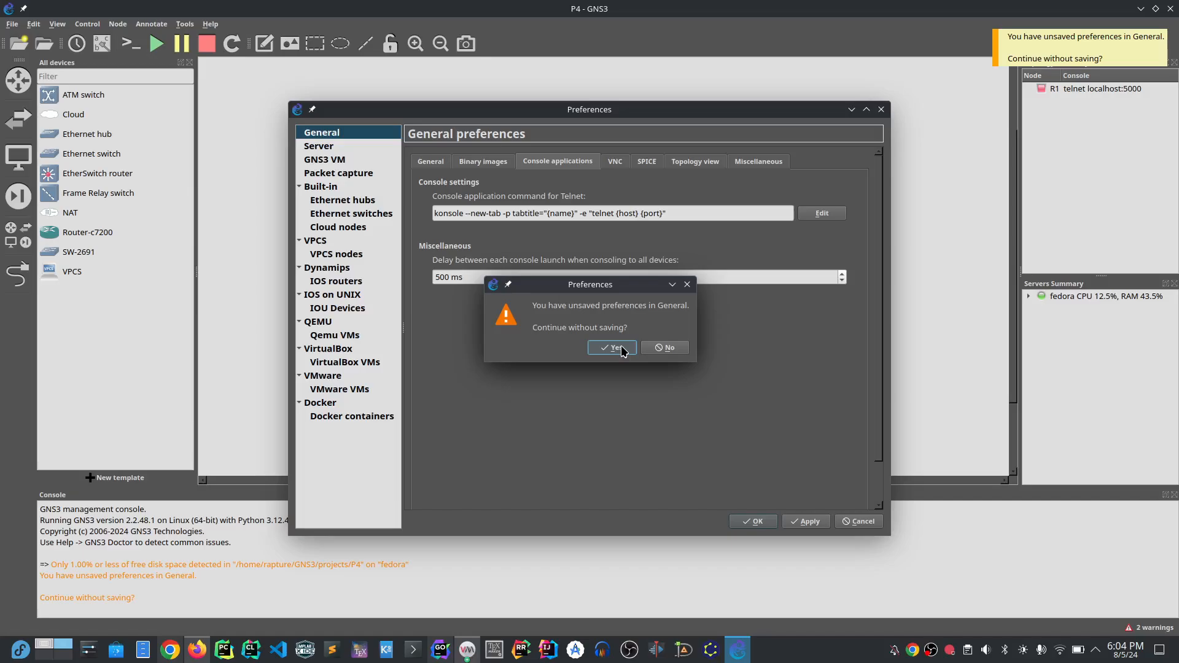
click(615, 348)
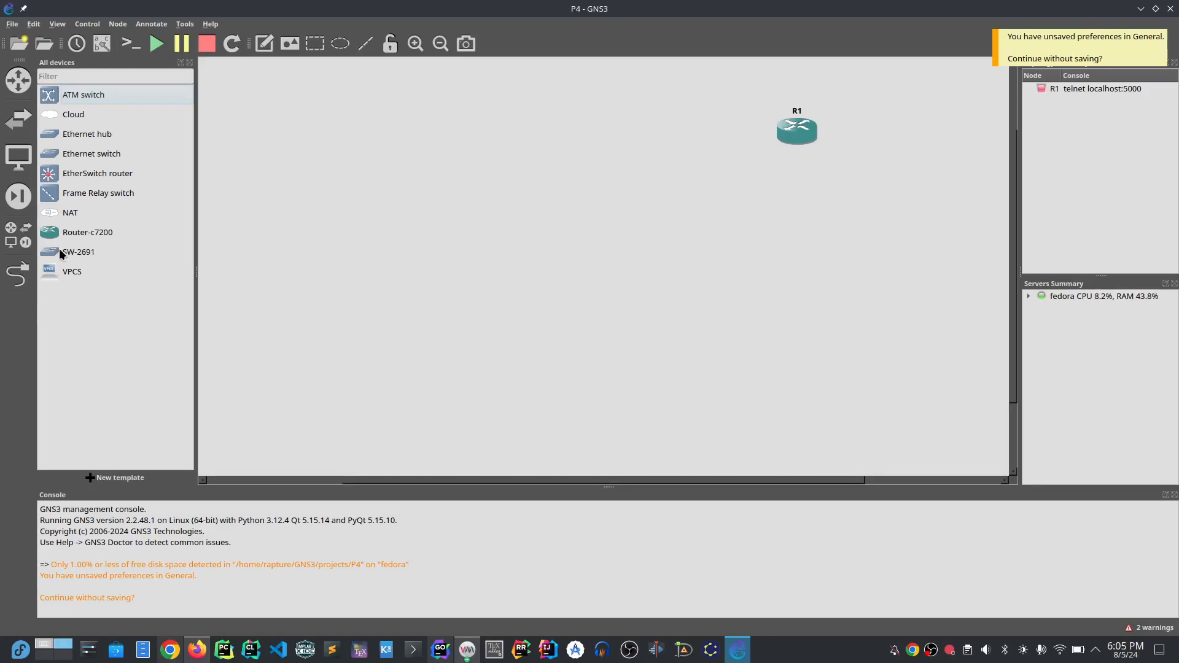
Step: Place an Ethernet switch near the middle of the workspace and look over its available actions
click(77, 158)
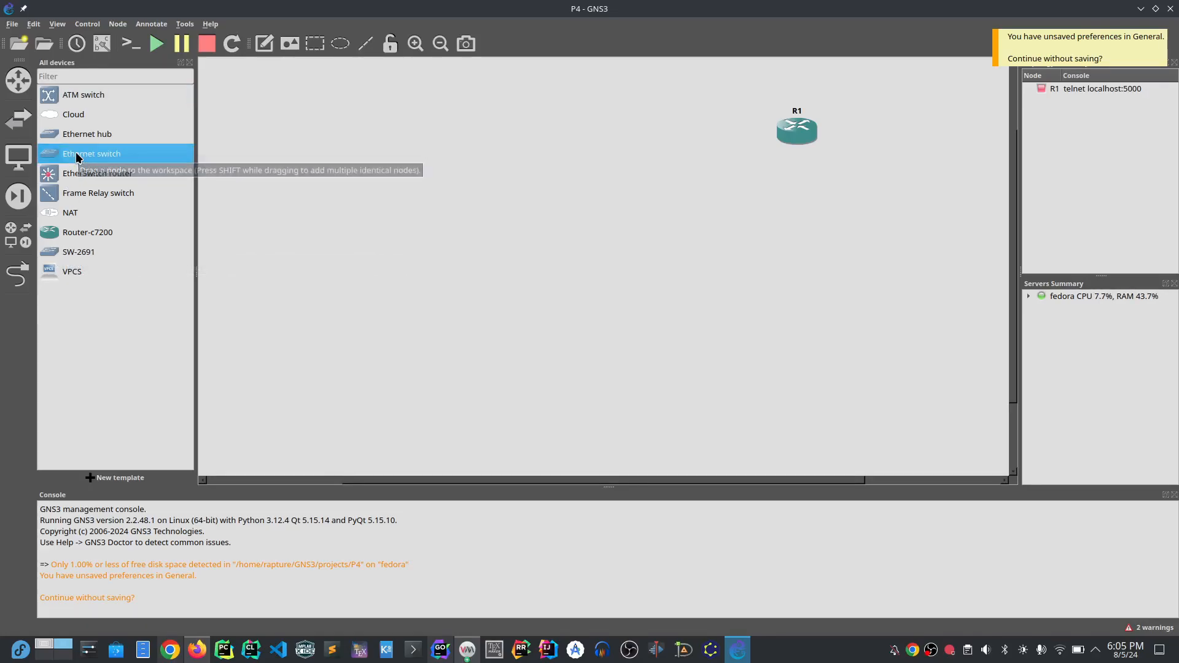
drag(77, 157, 542, 225)
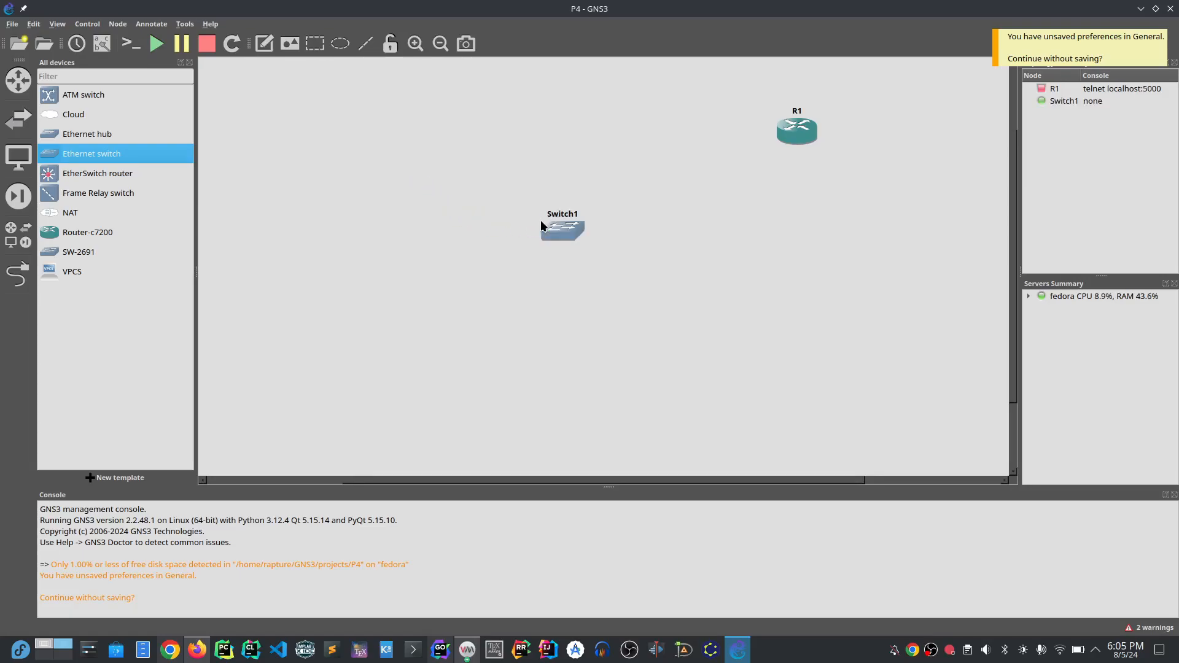
right_click(566, 227)
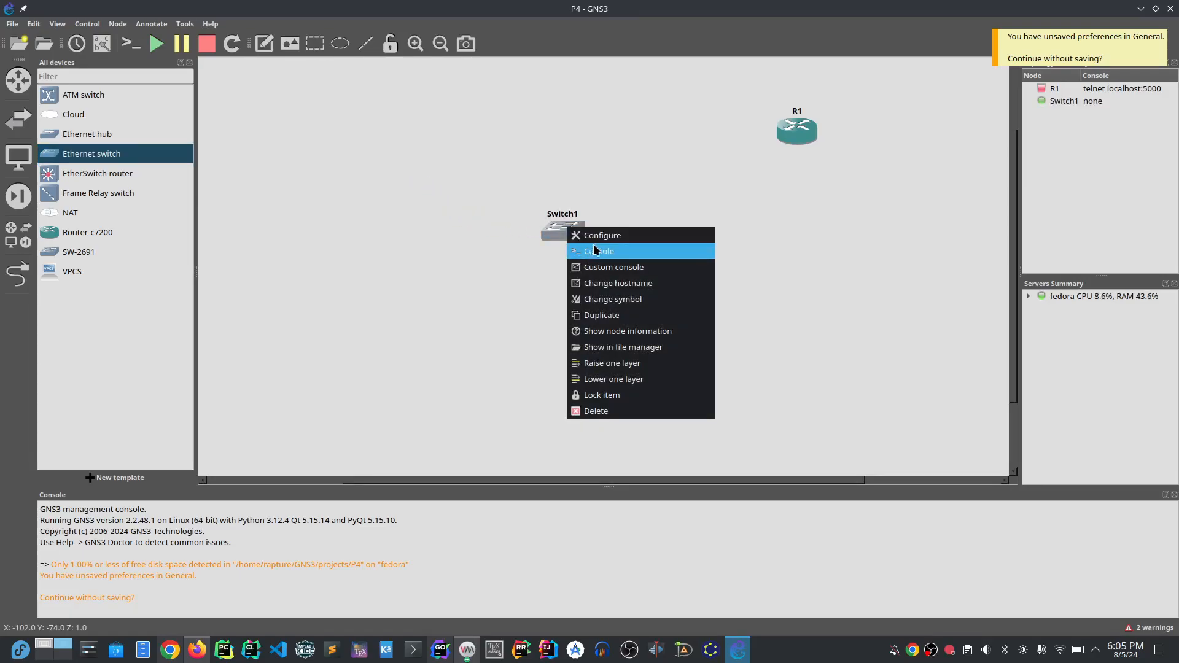
click(516, 274)
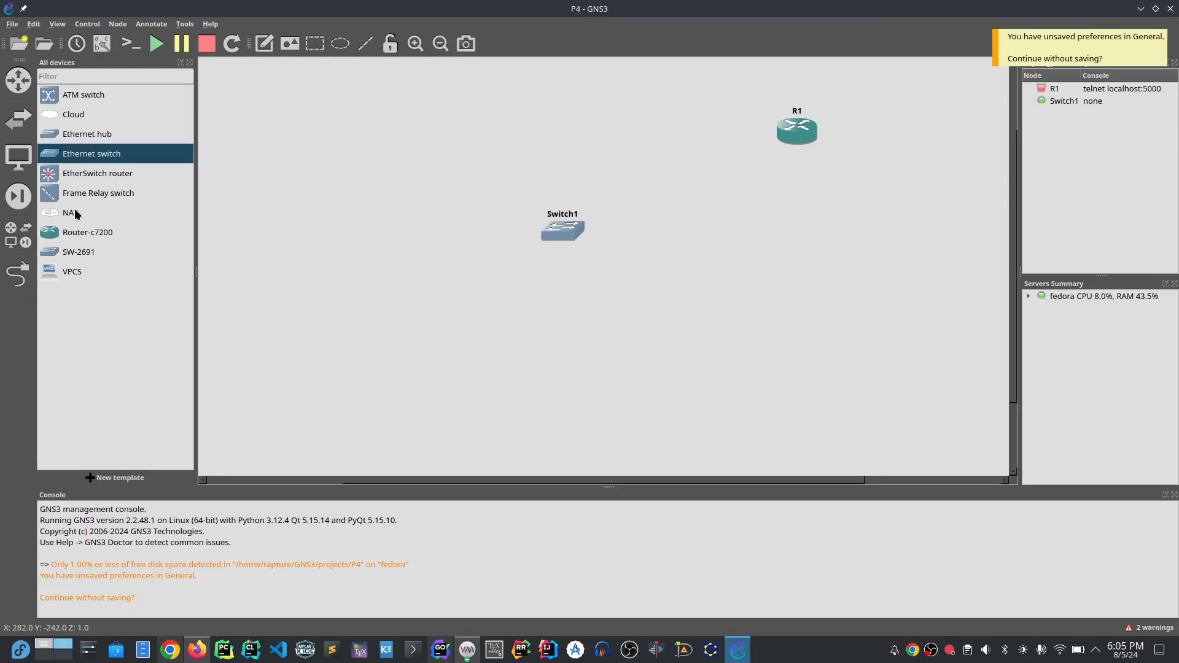
Step: Place an SW-2691 switch beside the Ethernet switch and look over its available actions
click(78, 175)
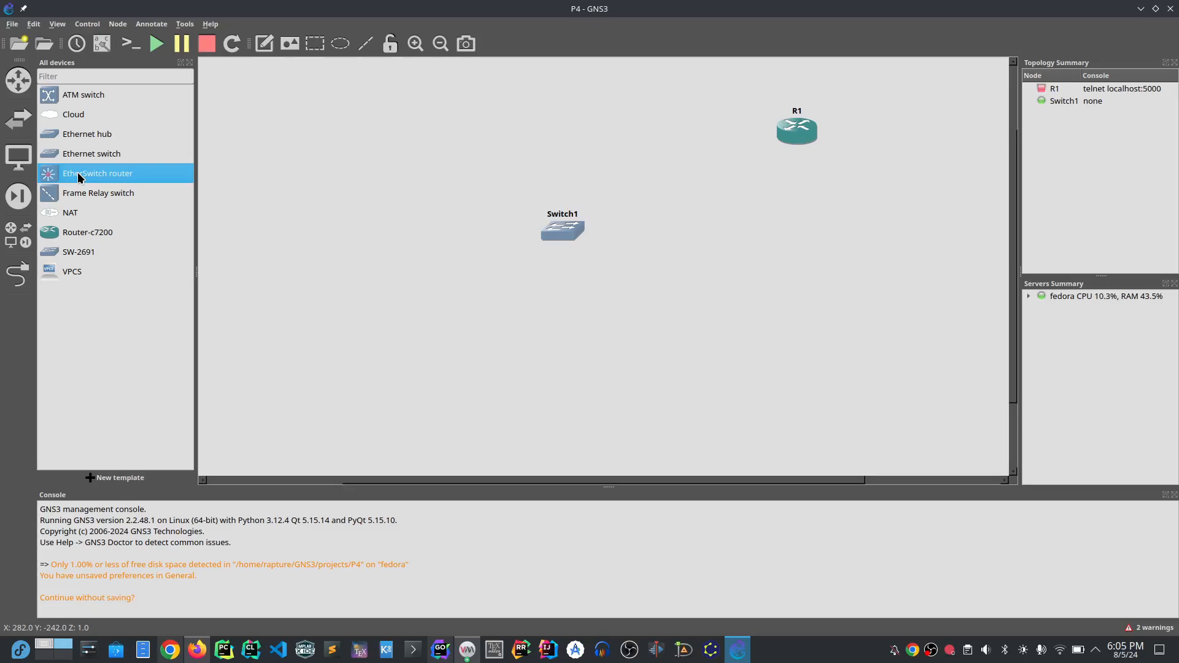
click(60, 256)
drag(60, 255, 666, 230)
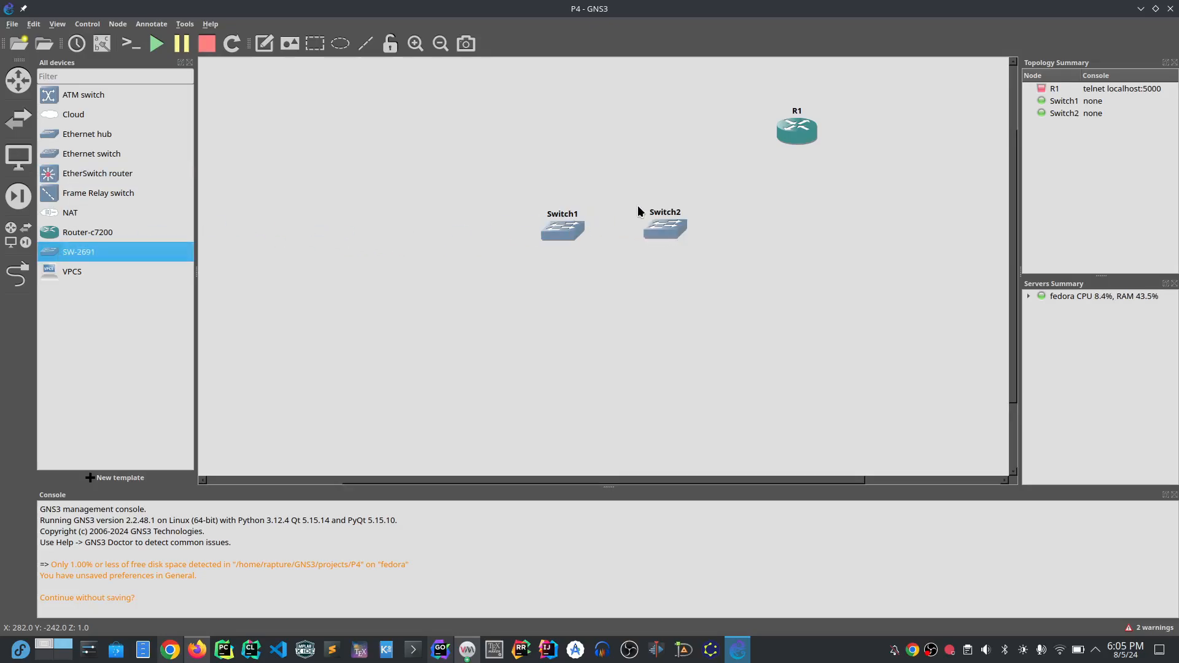
right_click(670, 230)
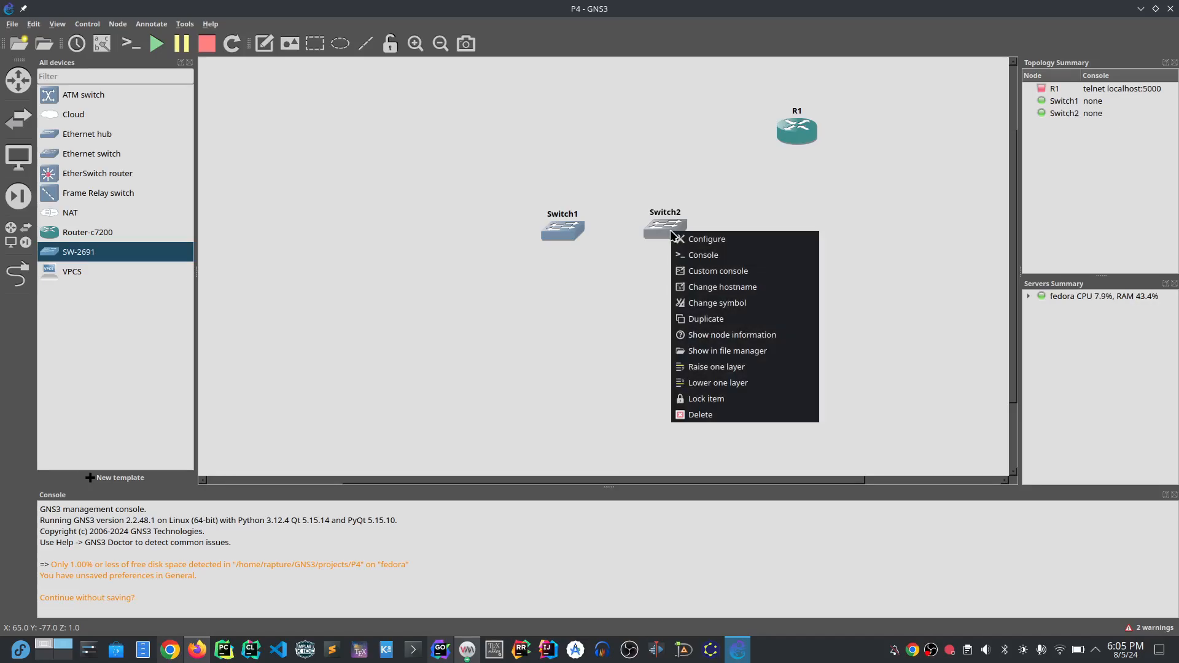
click(590, 253)
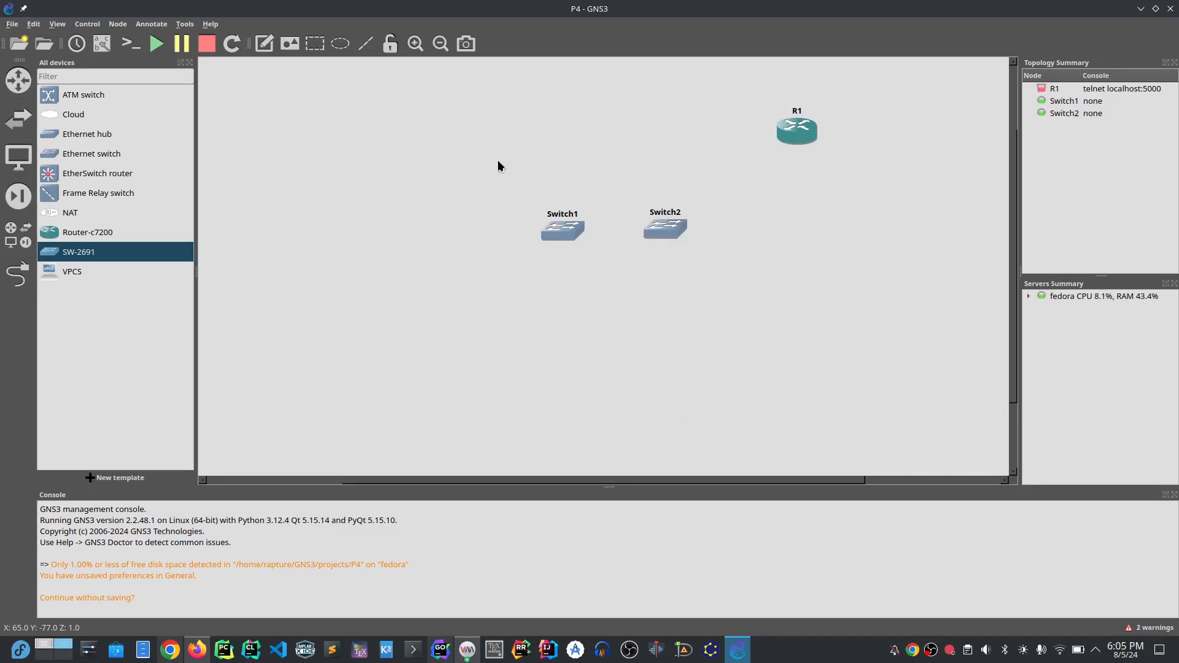
Step: Delete both the Ethernet switch and the SW-2691 switch from the workspace
drag(498, 162, 612, 263)
key(Delete)
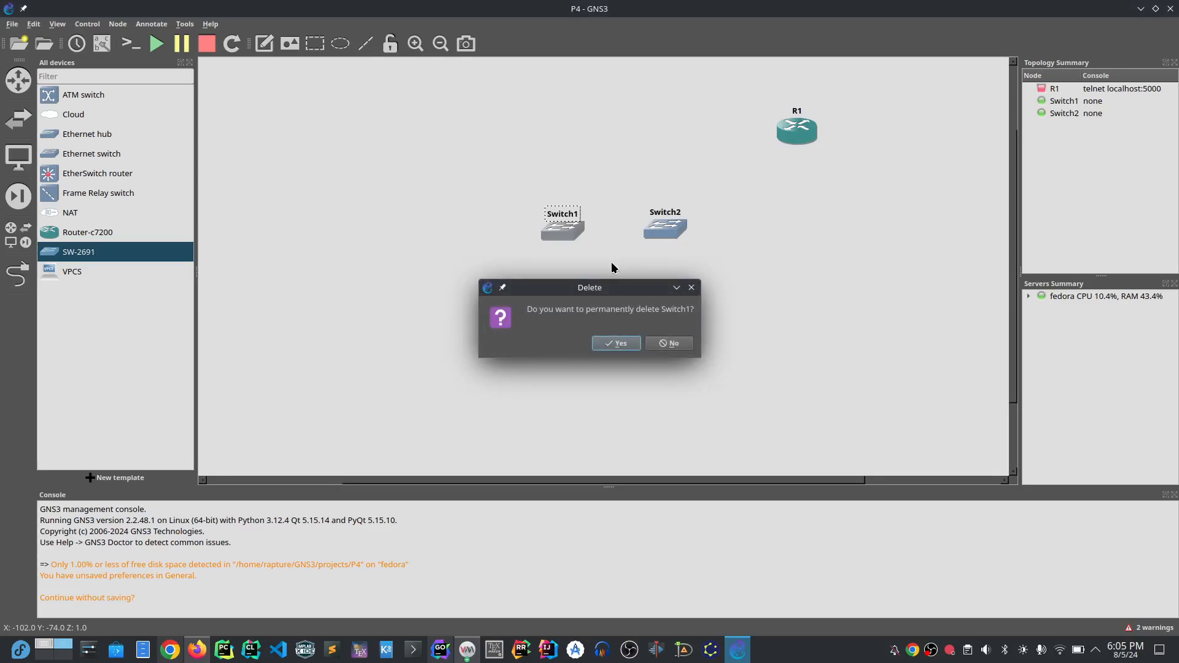
click(625, 349)
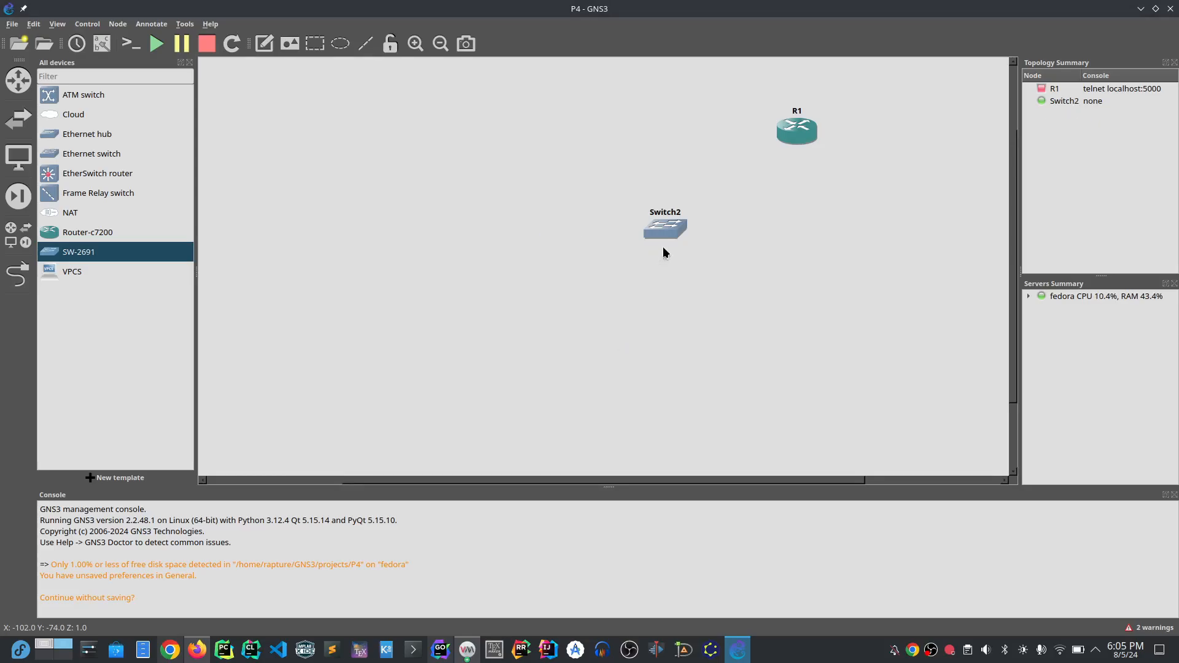
drag(673, 235, 548, 198)
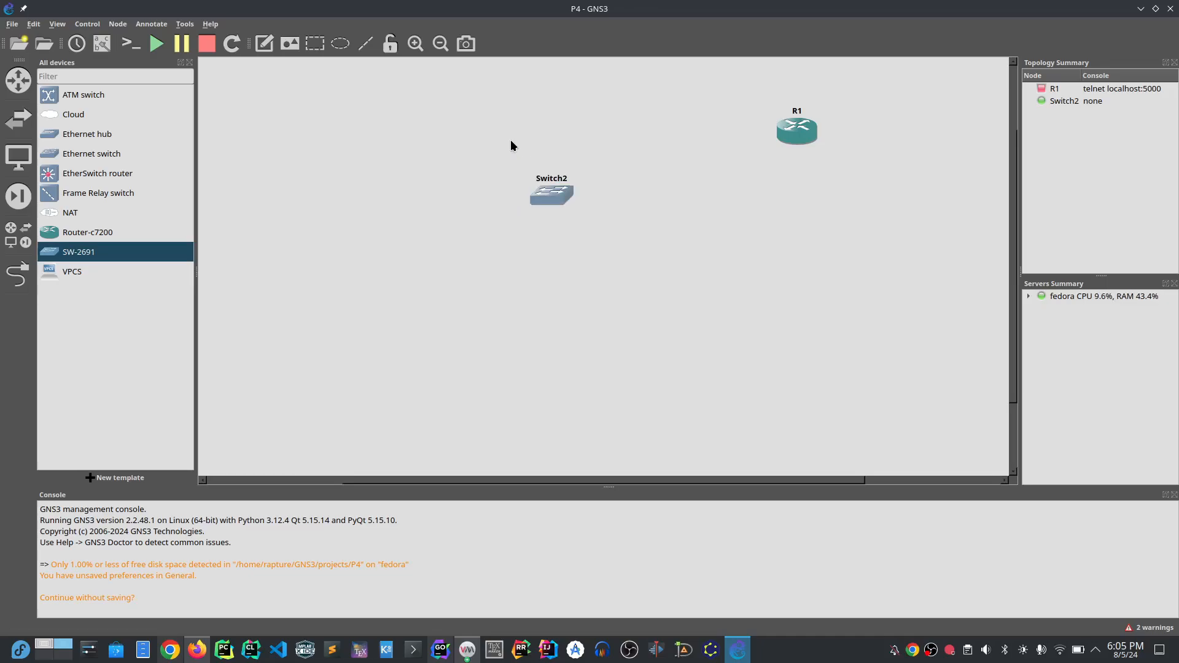
drag(510, 140, 608, 246)
key(Delete)
key(Return)
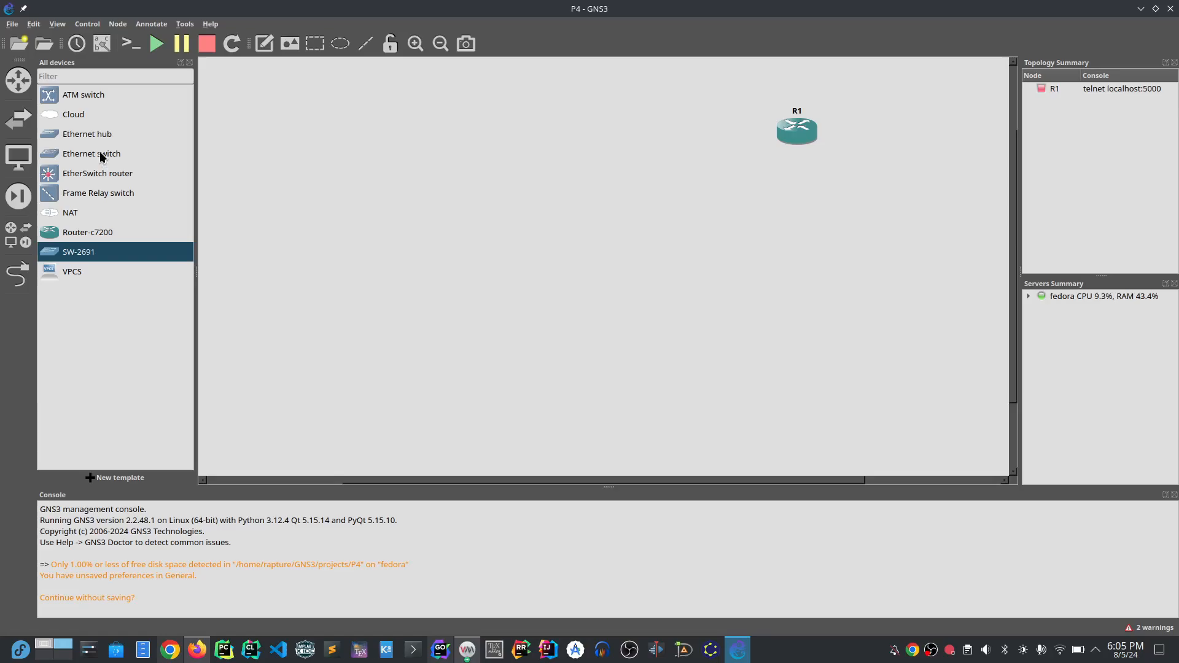
Step: Place an Ethernet switch and four VPCS hosts in the workspace, with the switch between PC4, PC3 and the router
drag(91, 155, 581, 210)
drag(68, 271, 362, 133)
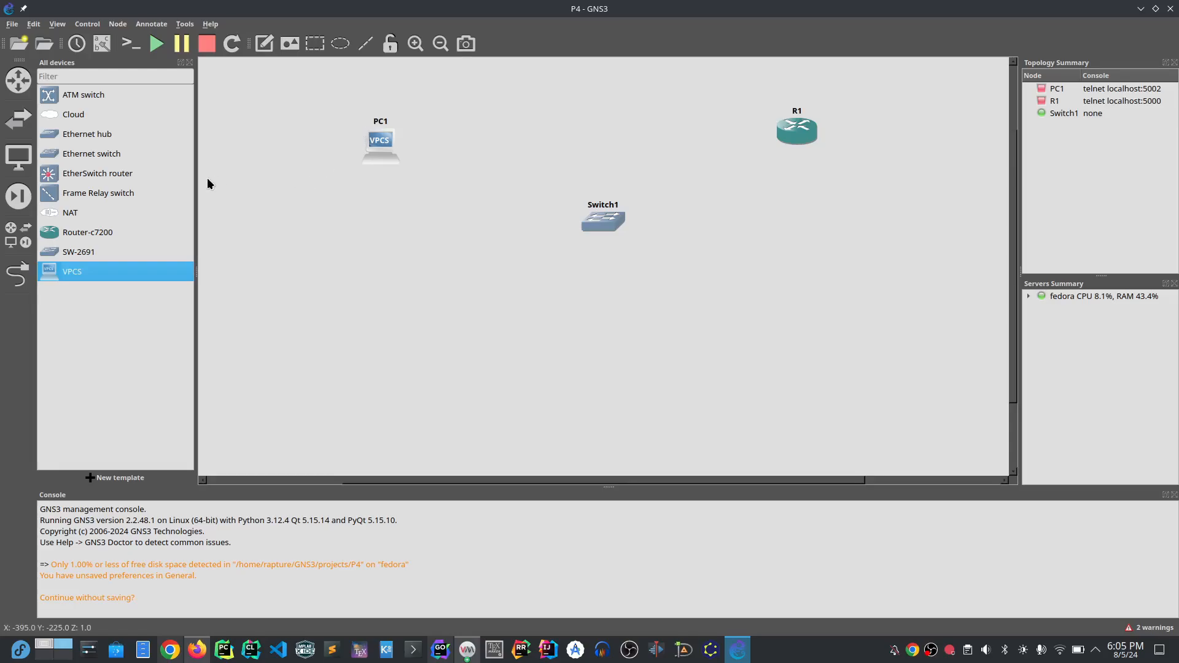
drag(56, 275, 393, 351)
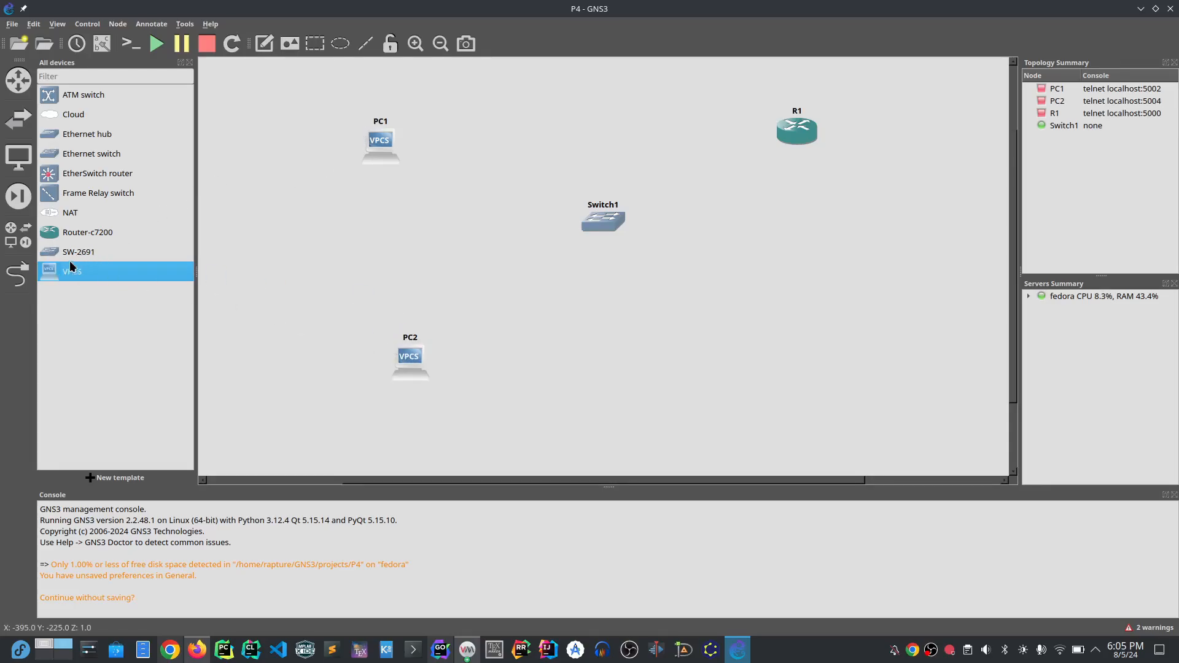
drag(60, 275, 625, 286)
drag(647, 365, 650, 368)
drag(84, 274, 598, 112)
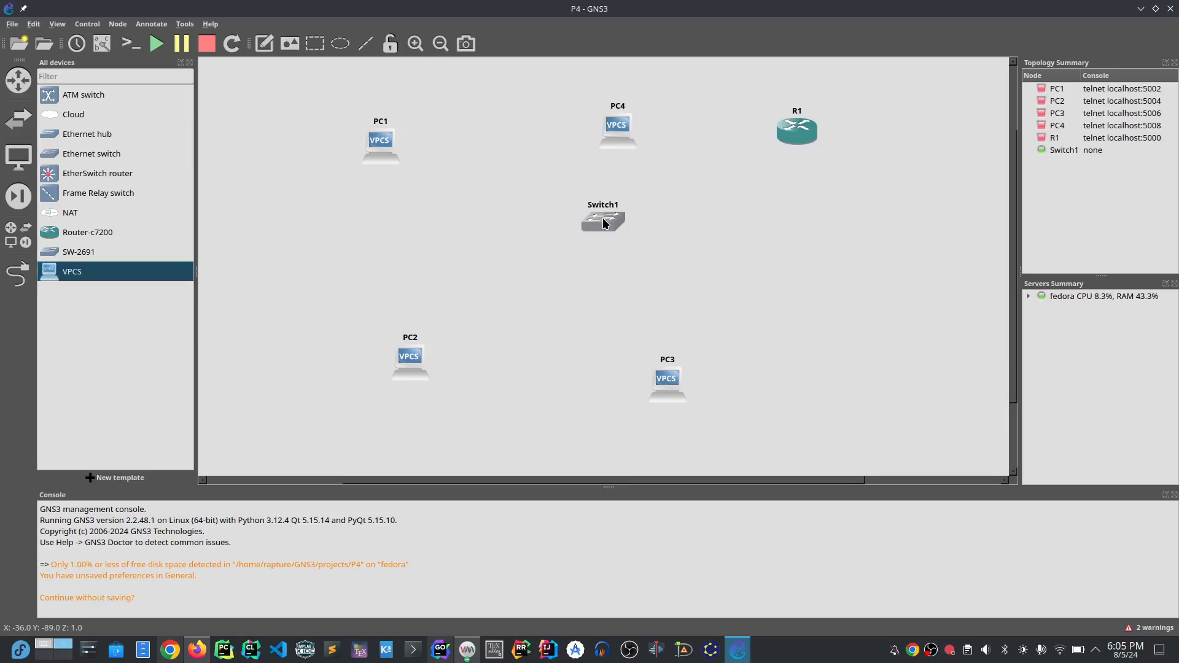
drag(604, 223, 678, 263)
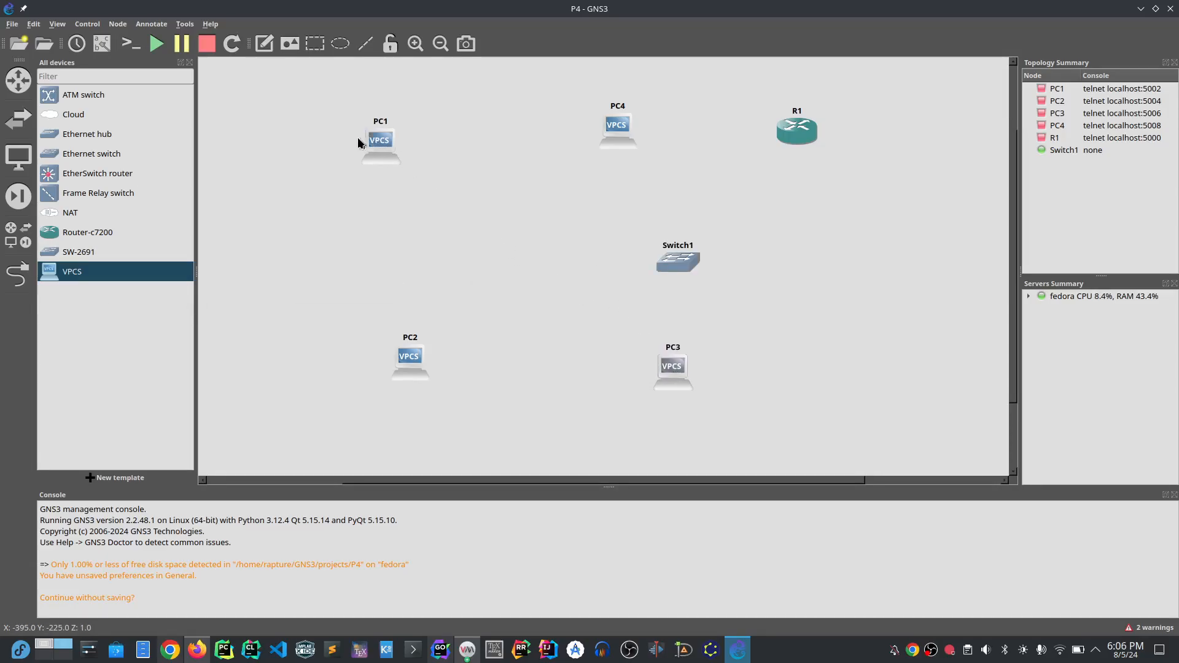
Step: Select all devices in the topology, start every node, and clear the selection
drag(340, 123, 432, 189)
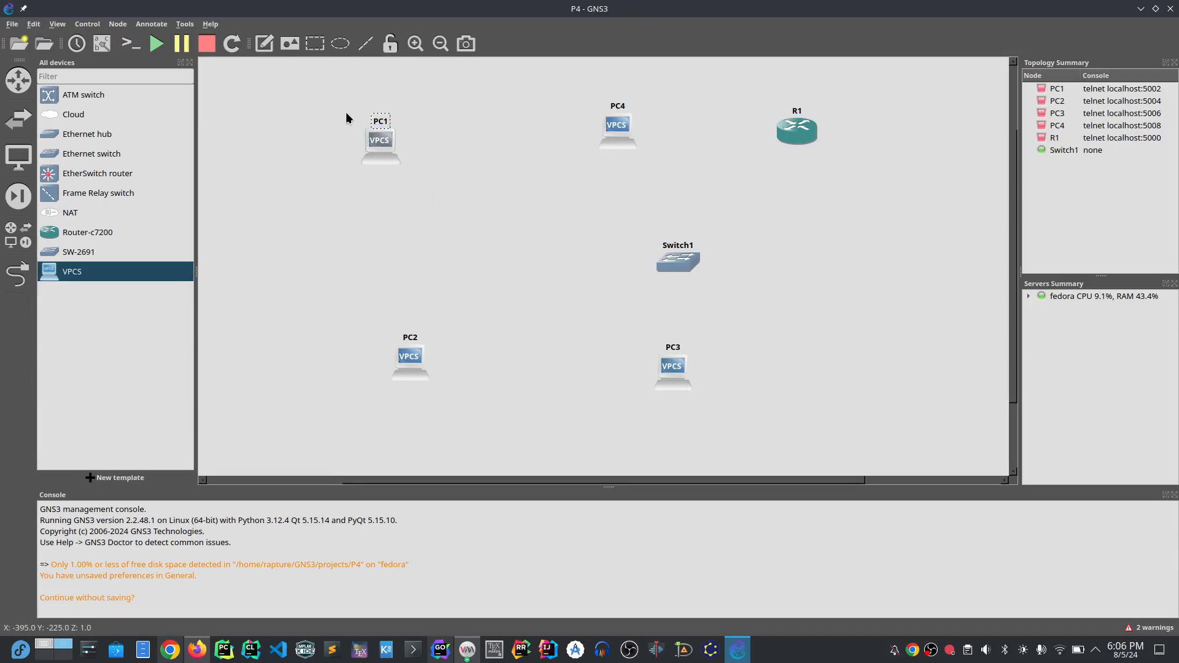
drag(321, 87, 860, 443)
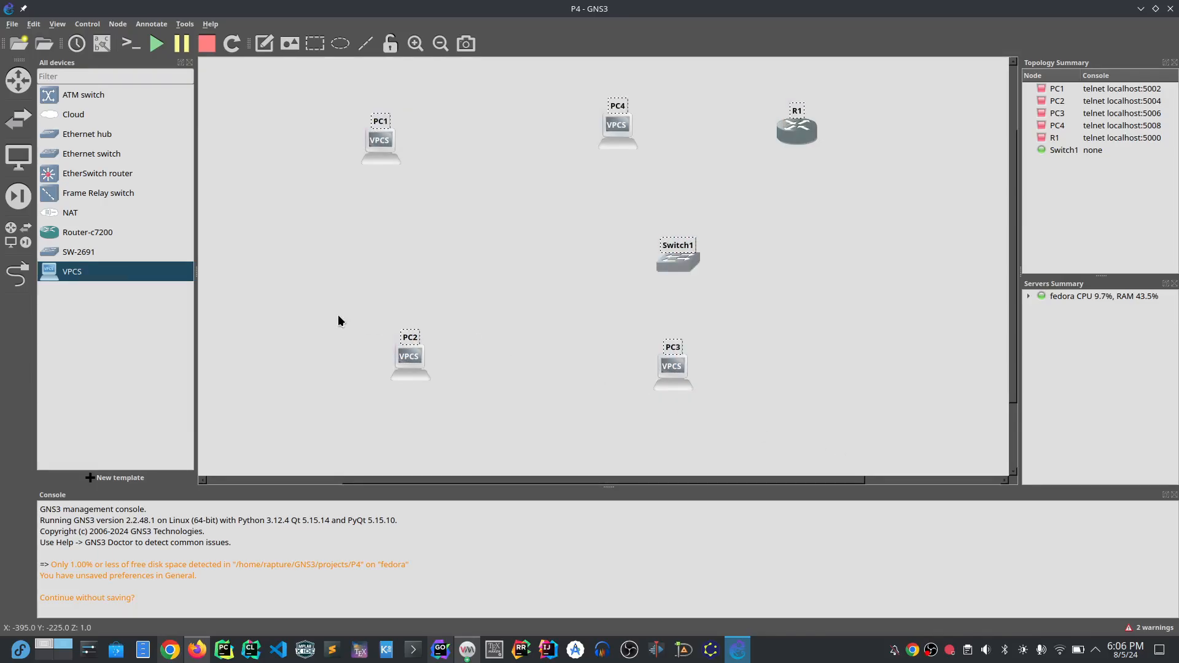
click(161, 43)
click(614, 346)
click(753, 258)
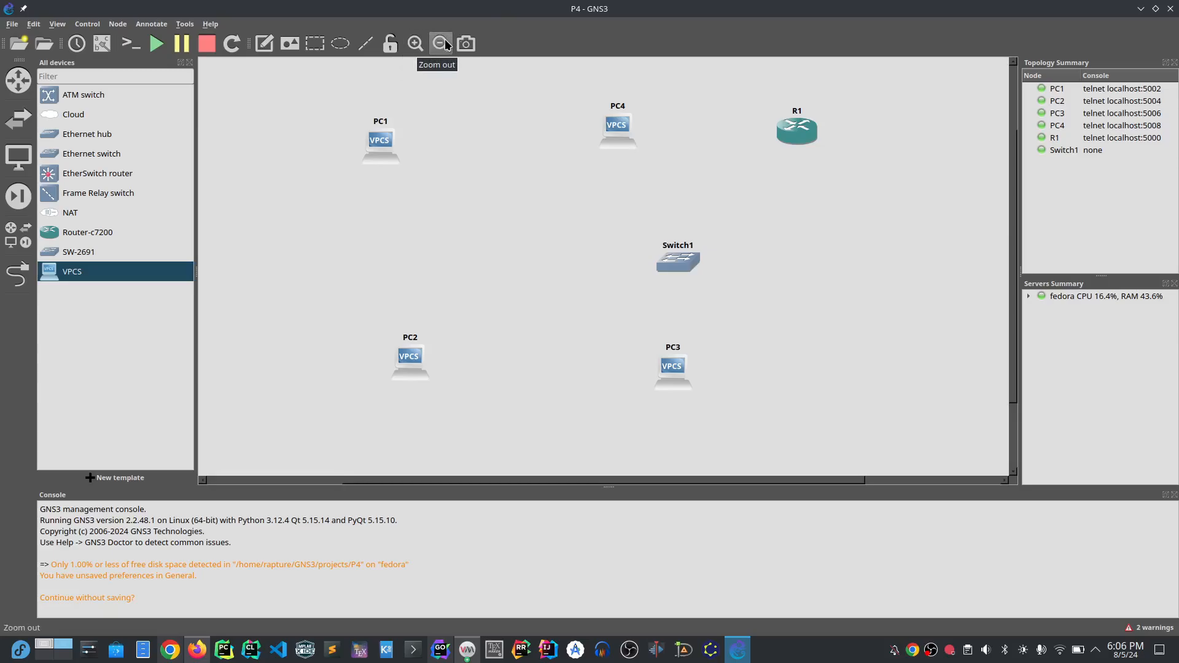
Step: Try locking all items in the workspace and unlock them again
click(394, 48)
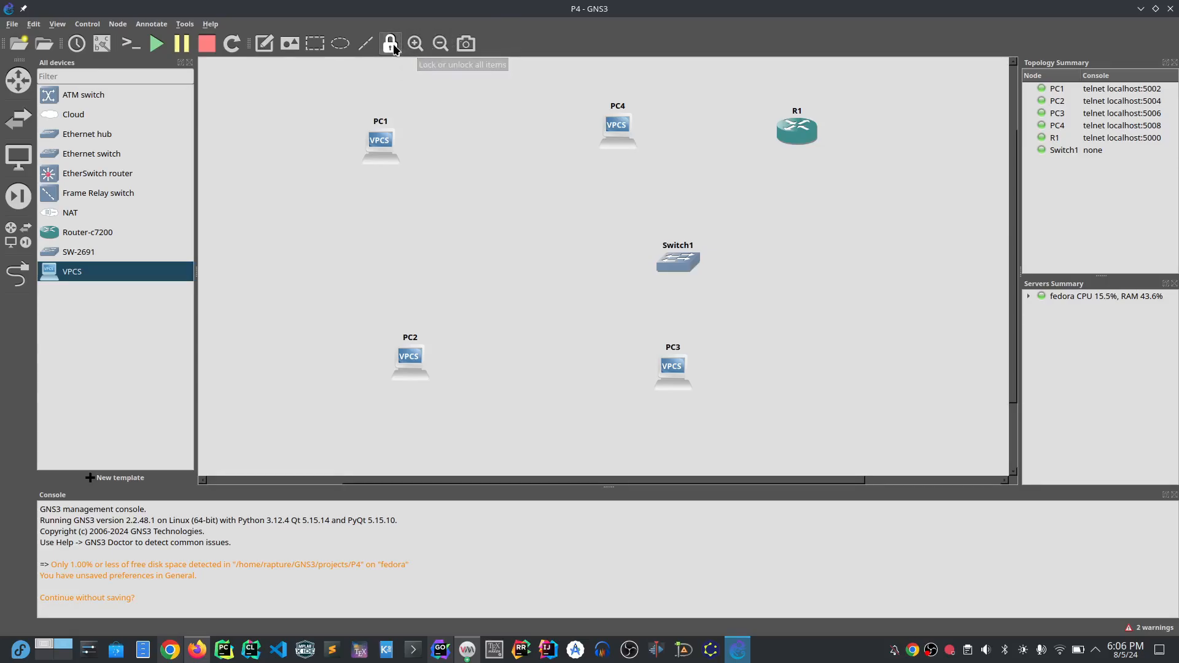
click(394, 48)
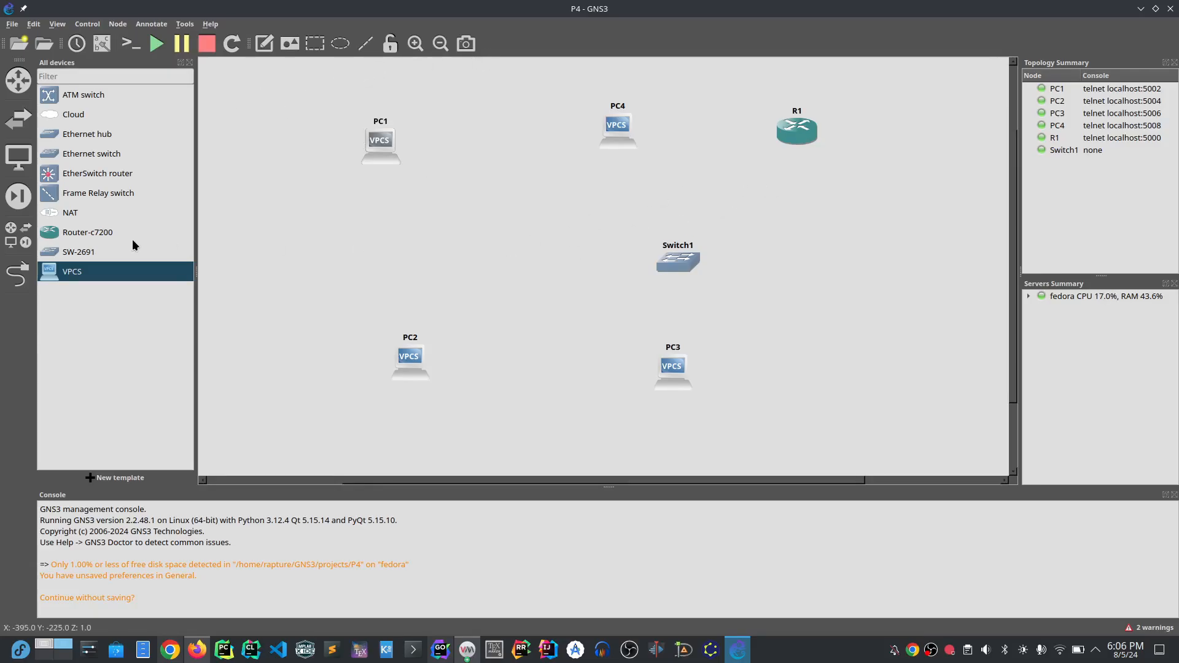
Step: Add a link from router R1's FastEthernet0/0 port to Ethernet0 on Switch1
click(18, 275)
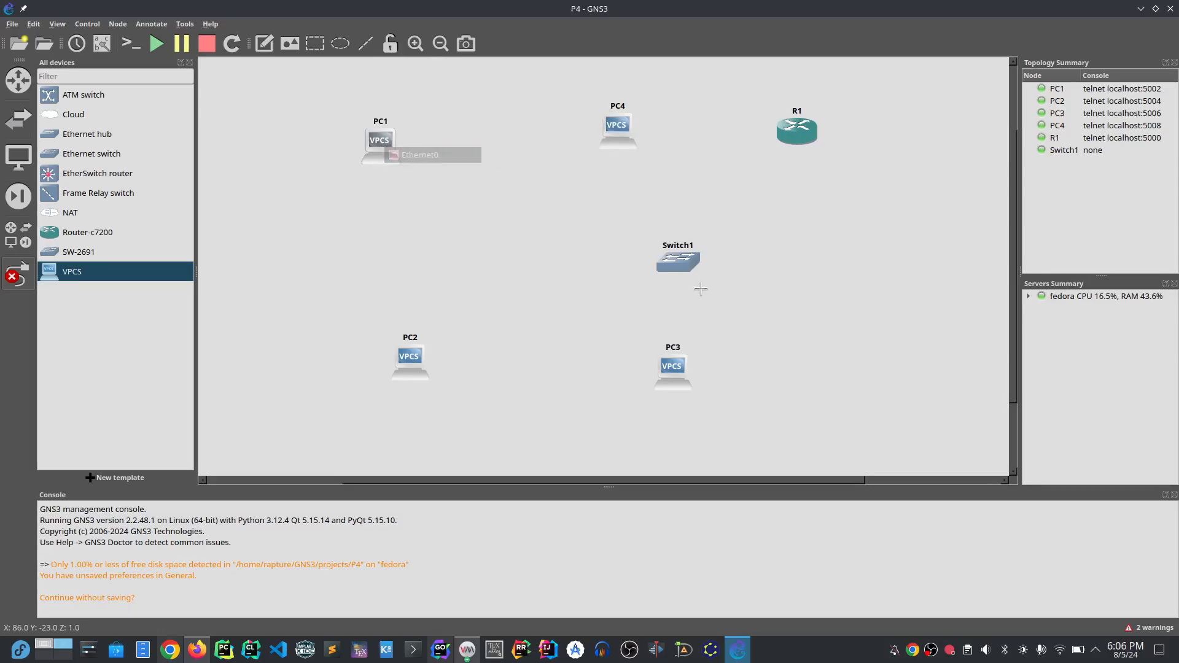
click(372, 145)
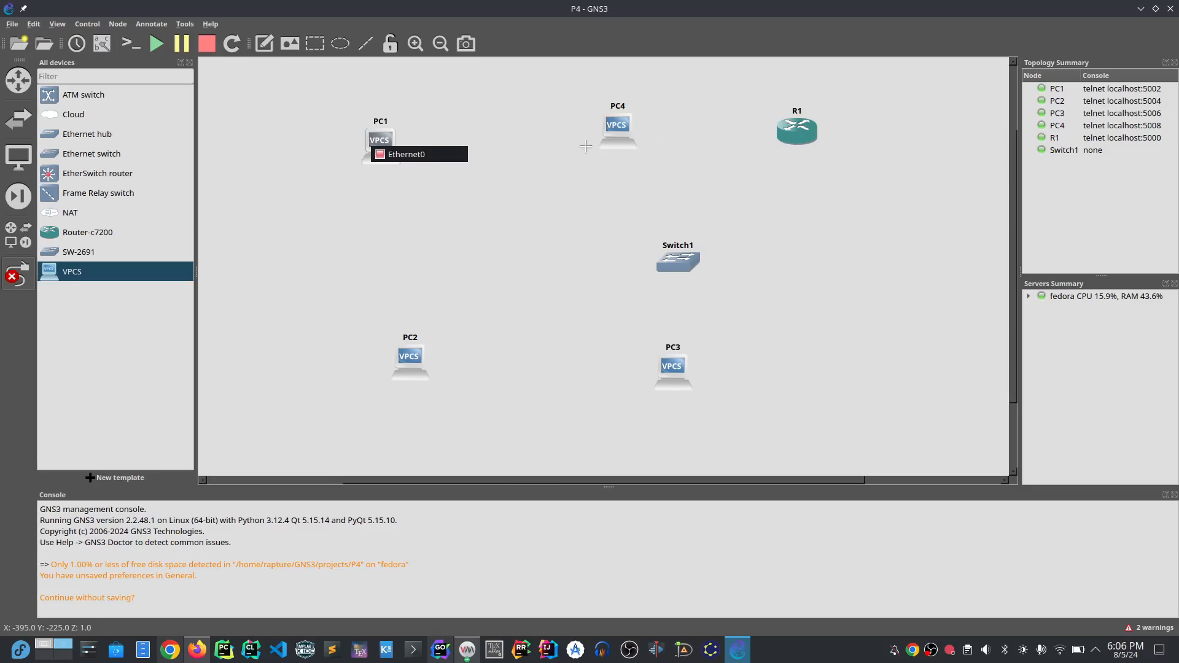
click(653, 166)
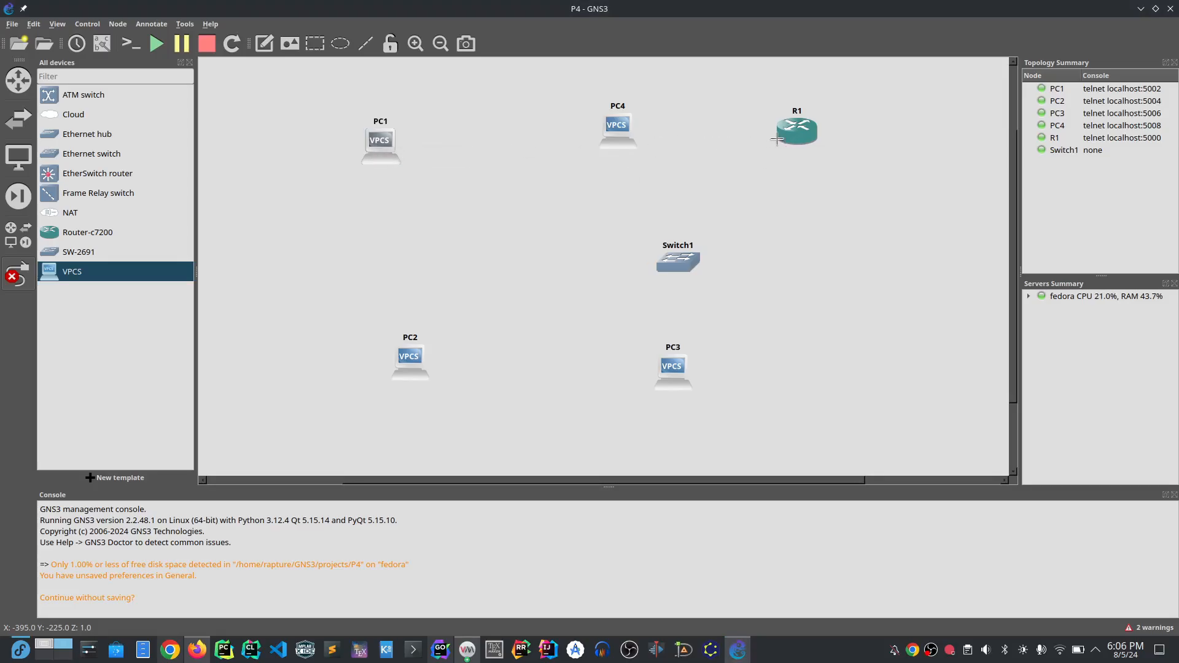
click(795, 134)
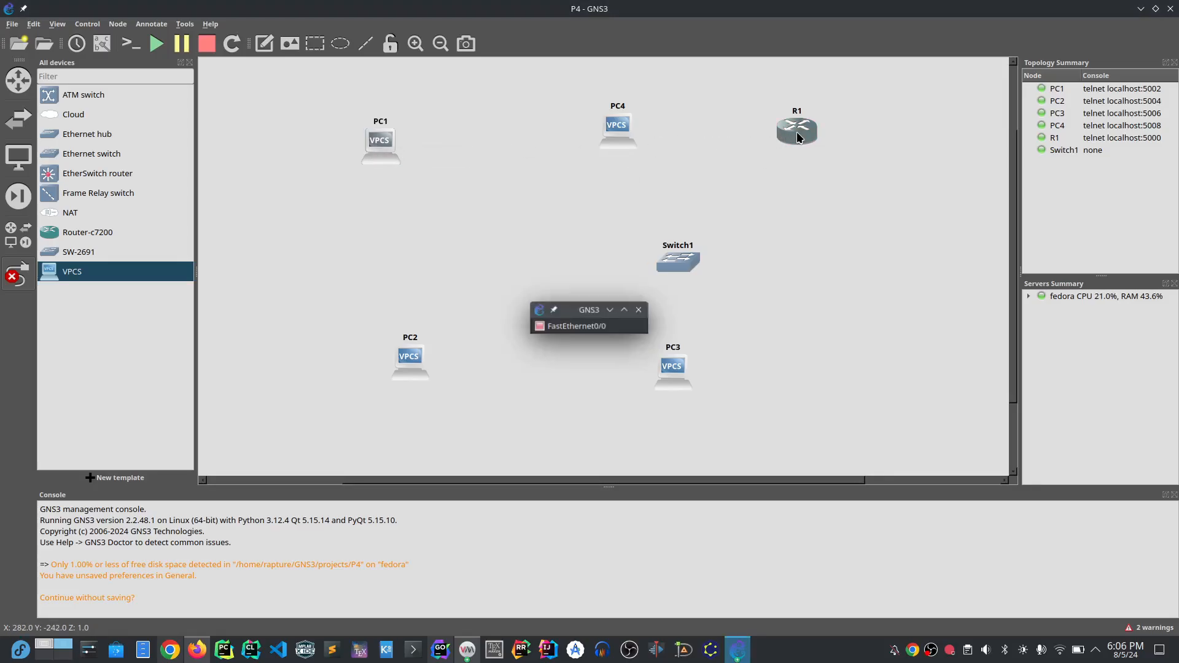
click(575, 326)
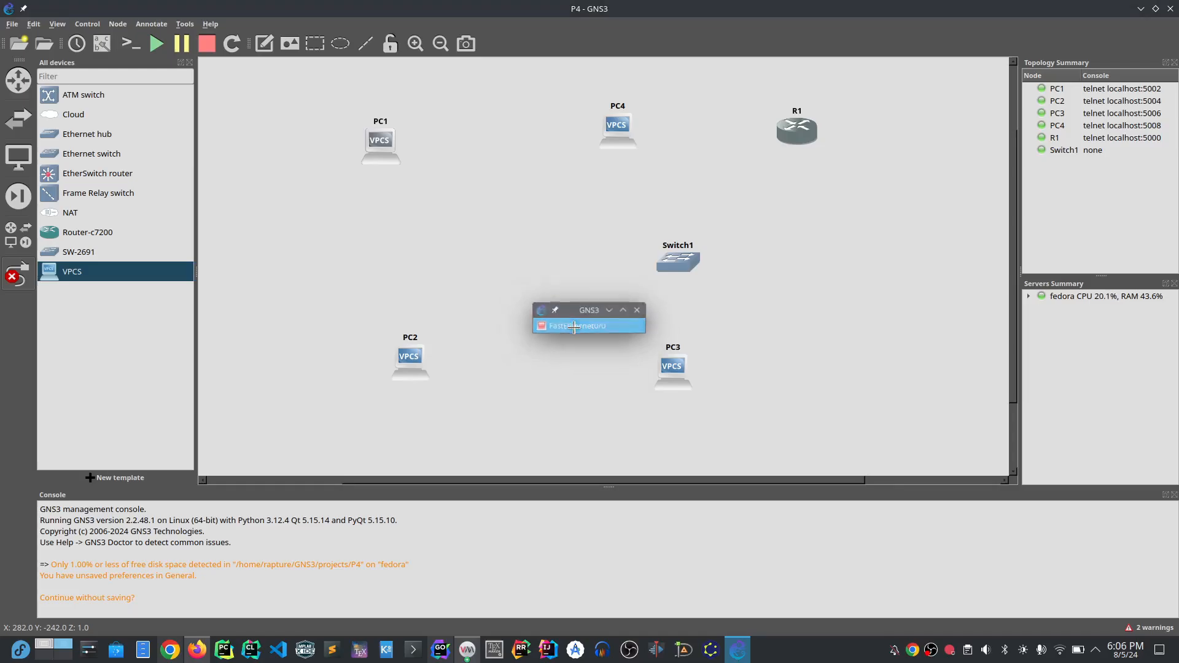
click(687, 265)
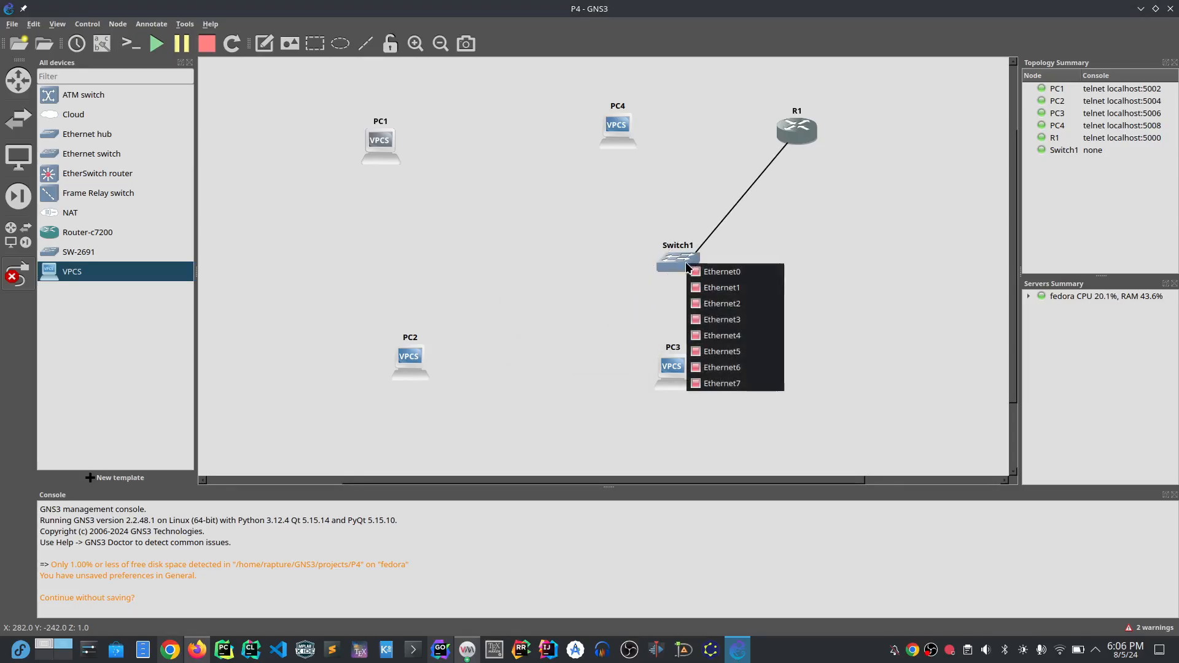
click(724, 277)
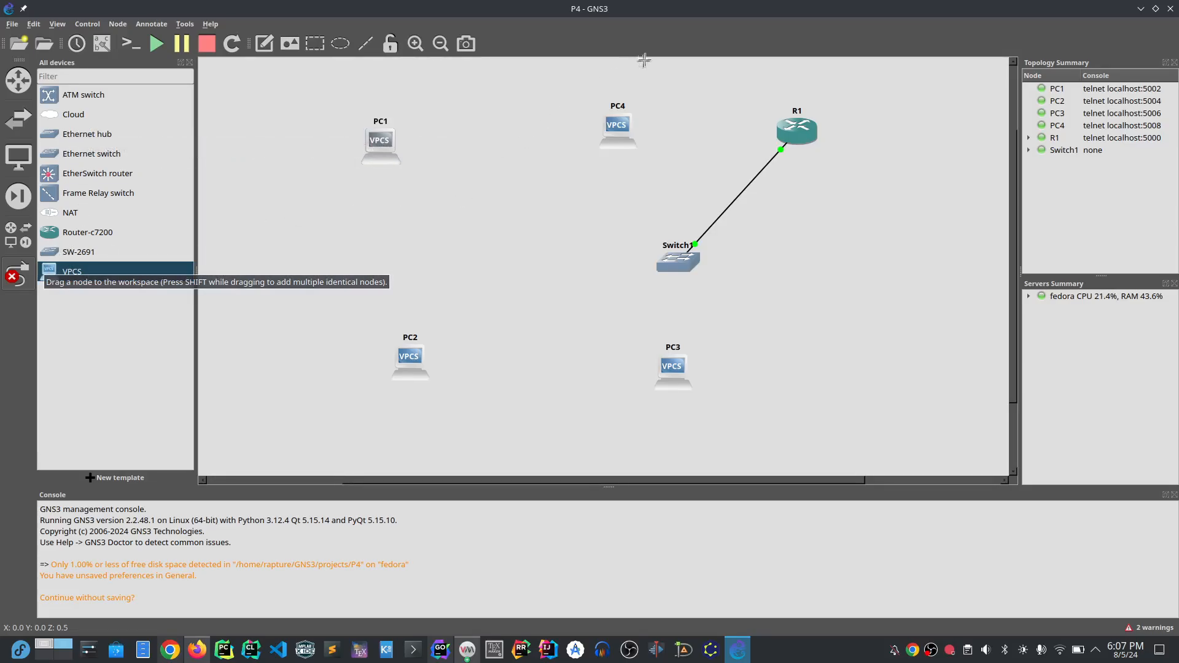
Step: Link PC4's Ethernet0 port to Ethernet1 on Switch1
click(613, 126)
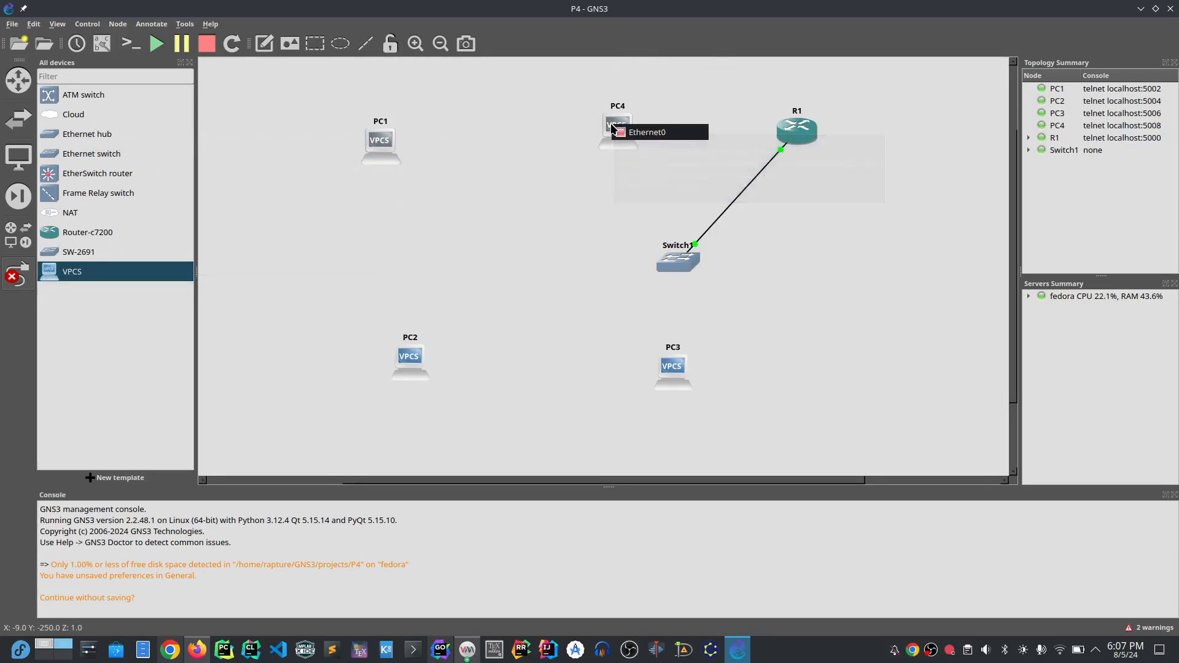
click(642, 132)
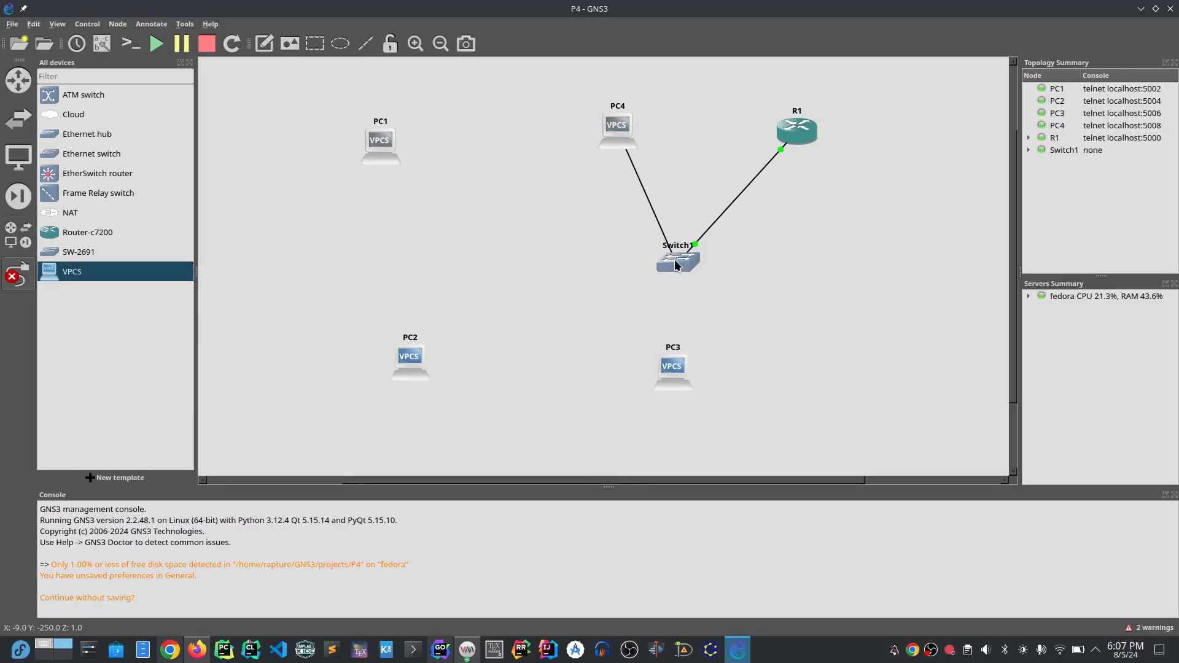
click(674, 259)
click(712, 281)
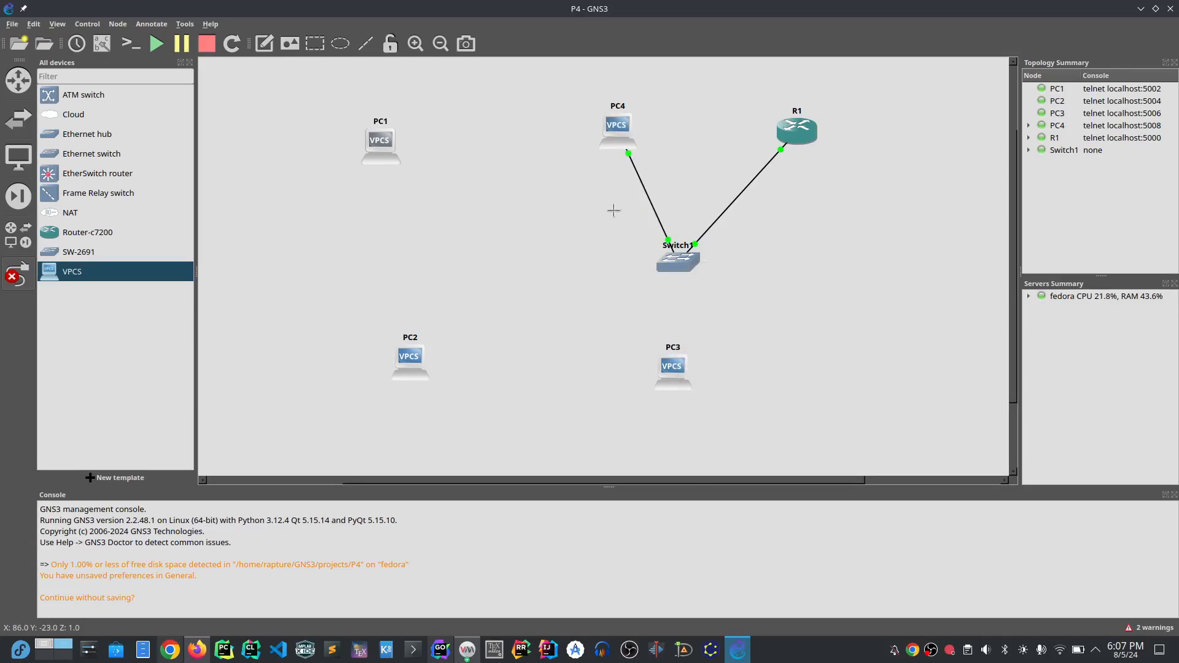
Step: Link PC1's Ethernet0 port to Ethernet2 on Switch1
click(388, 147)
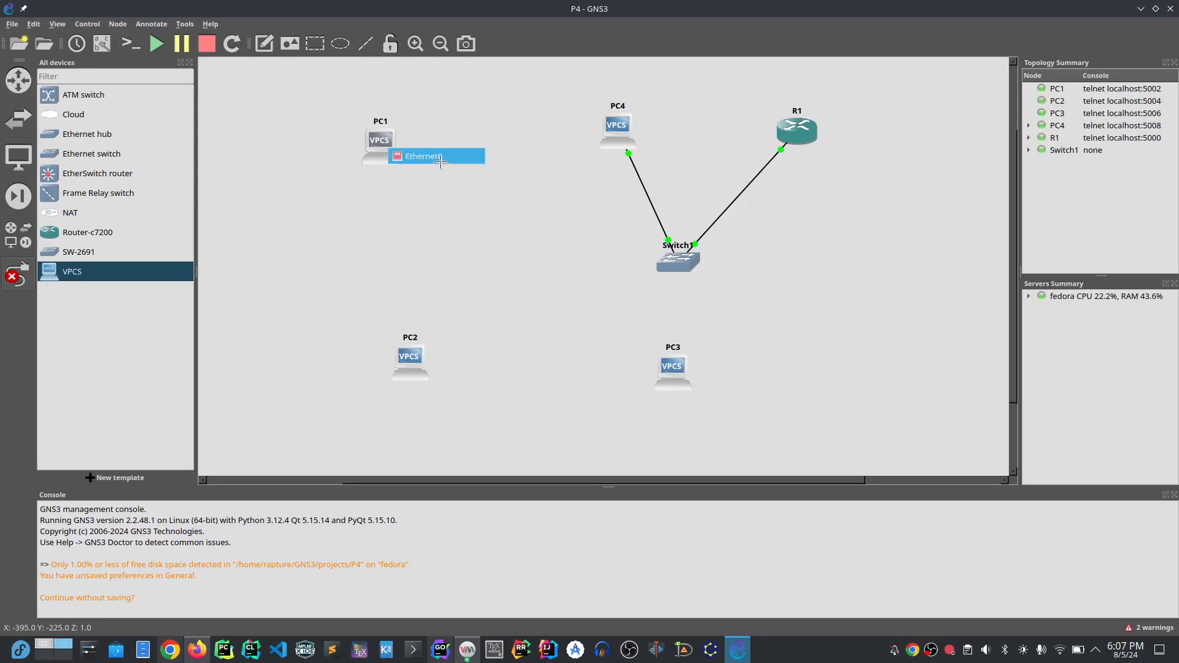
click(440, 156)
click(664, 263)
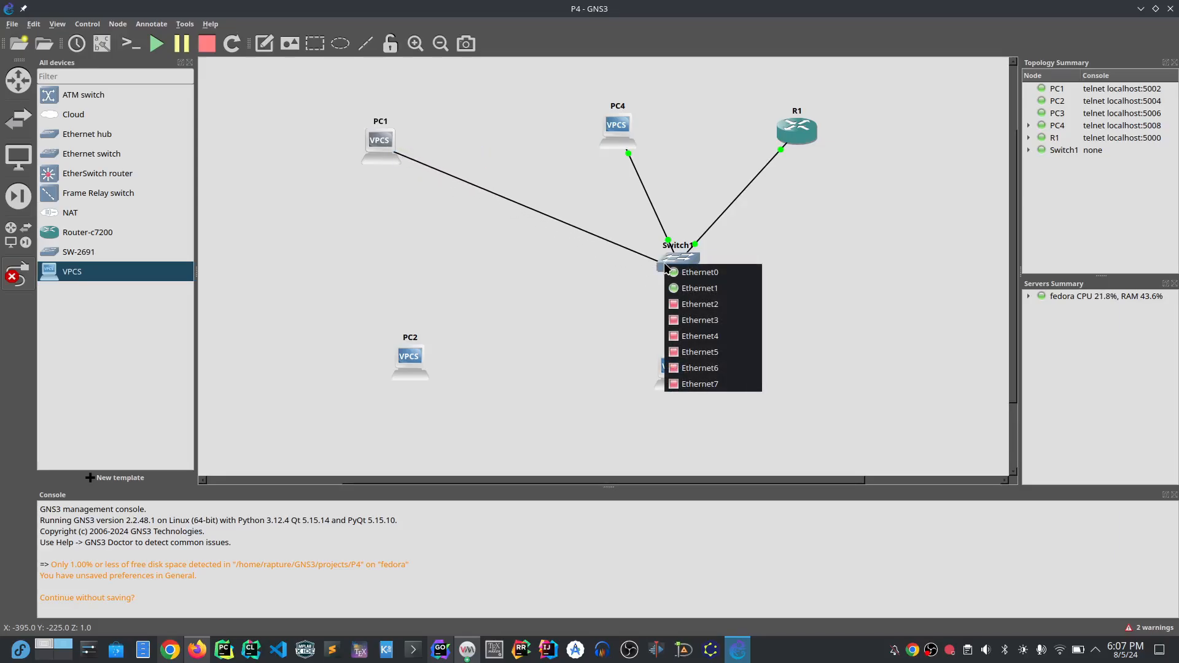
click(692, 288)
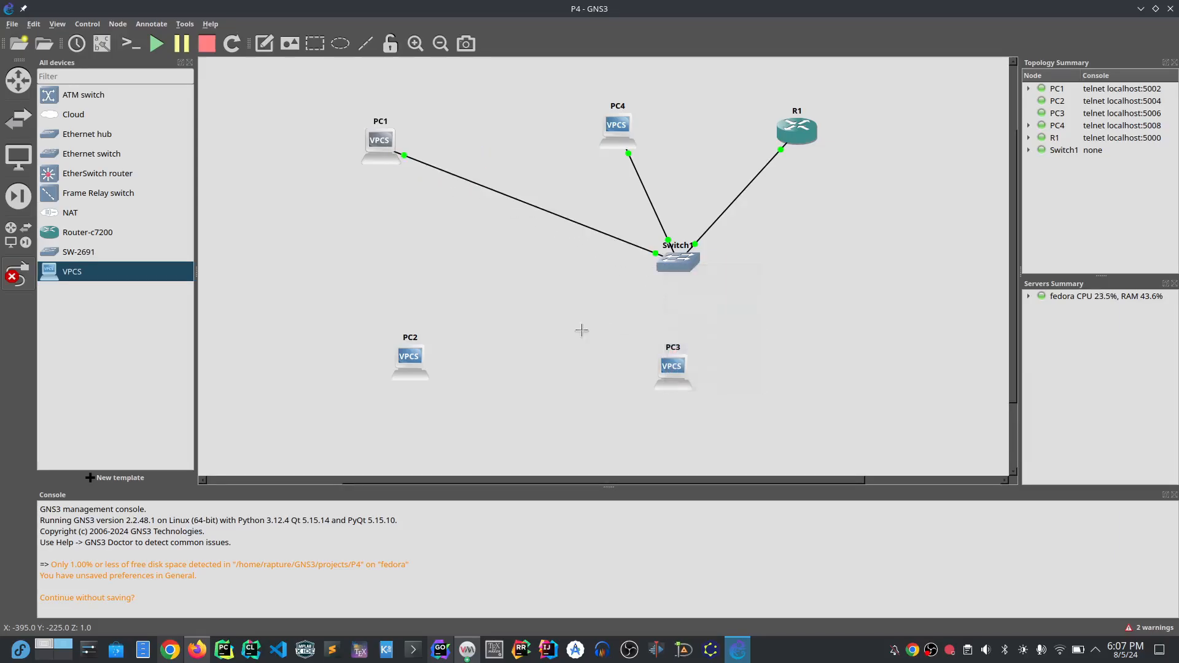
Step: Link PC2's Ethernet0 port to Ethernet3 on Switch1
click(412, 367)
click(462, 371)
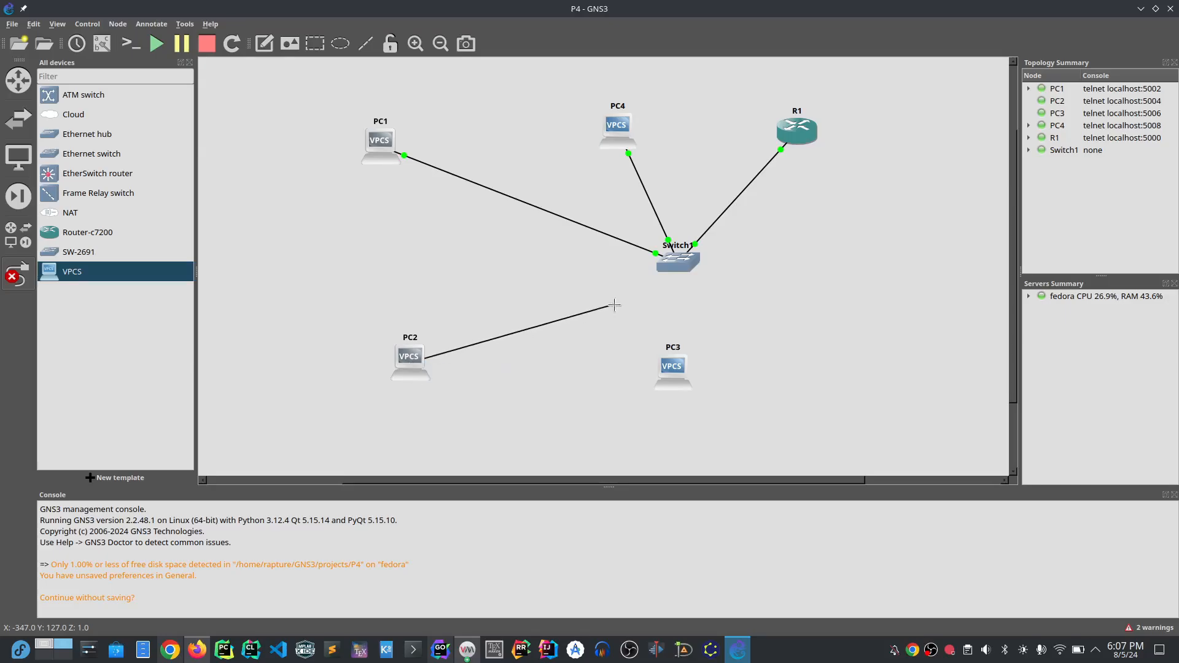
click(665, 270)
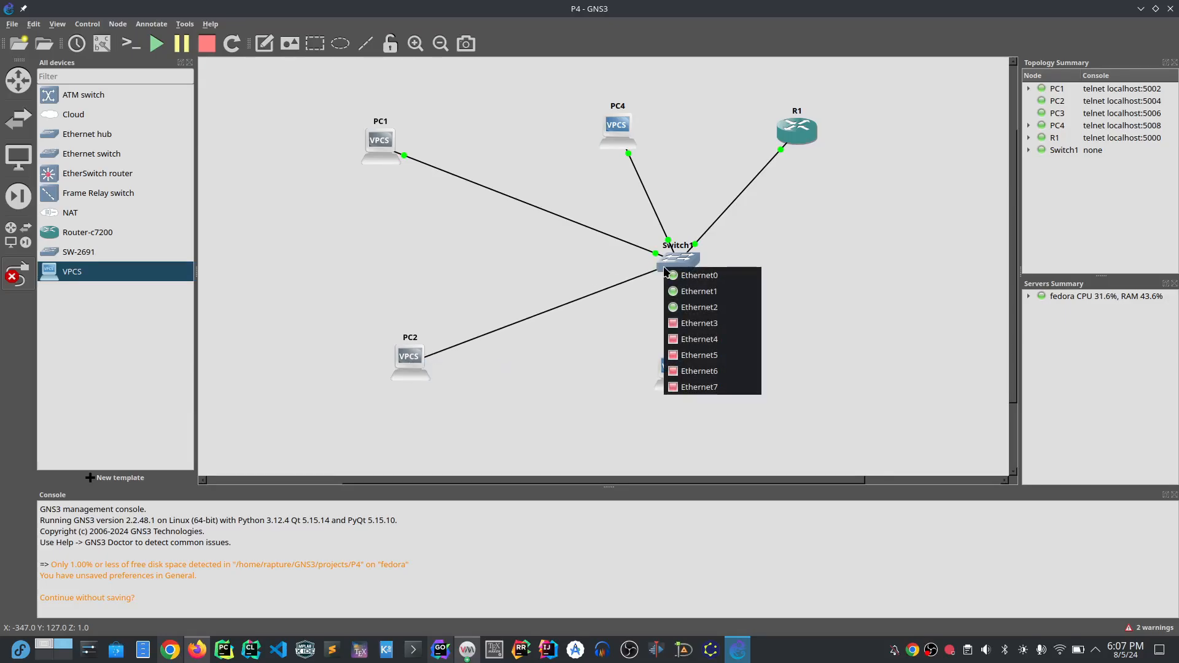
click(694, 323)
Step: Link PC3's Ethernet0 port to Ethernet4 on Switch1 and leave link mode
click(672, 364)
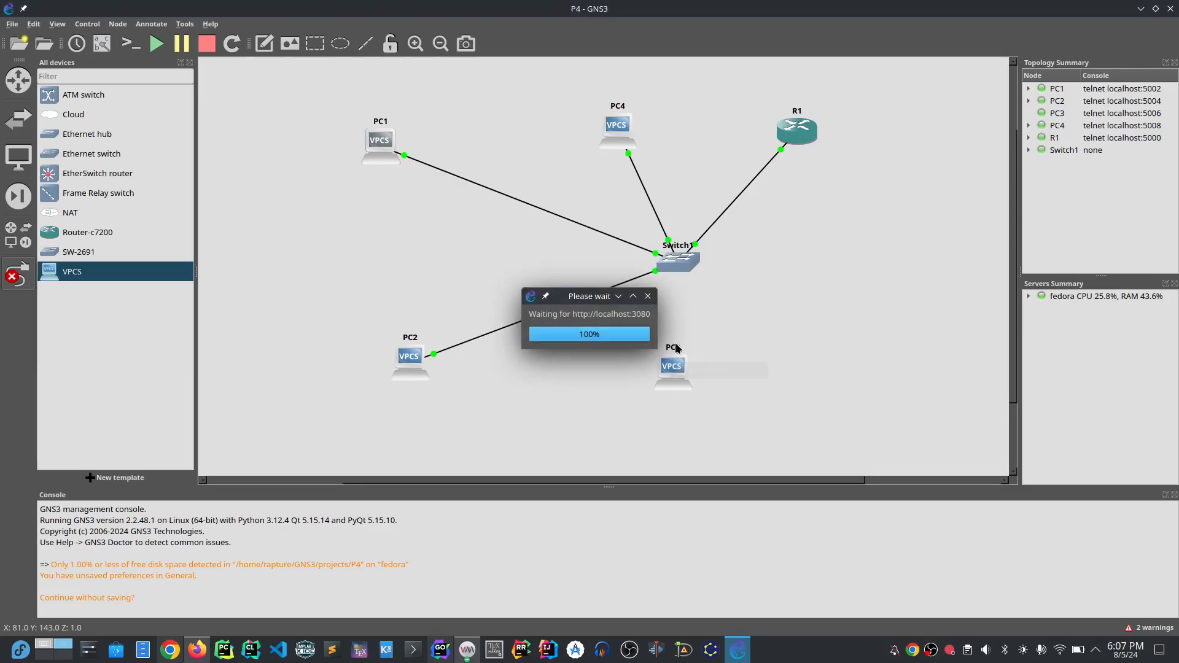
click(676, 369)
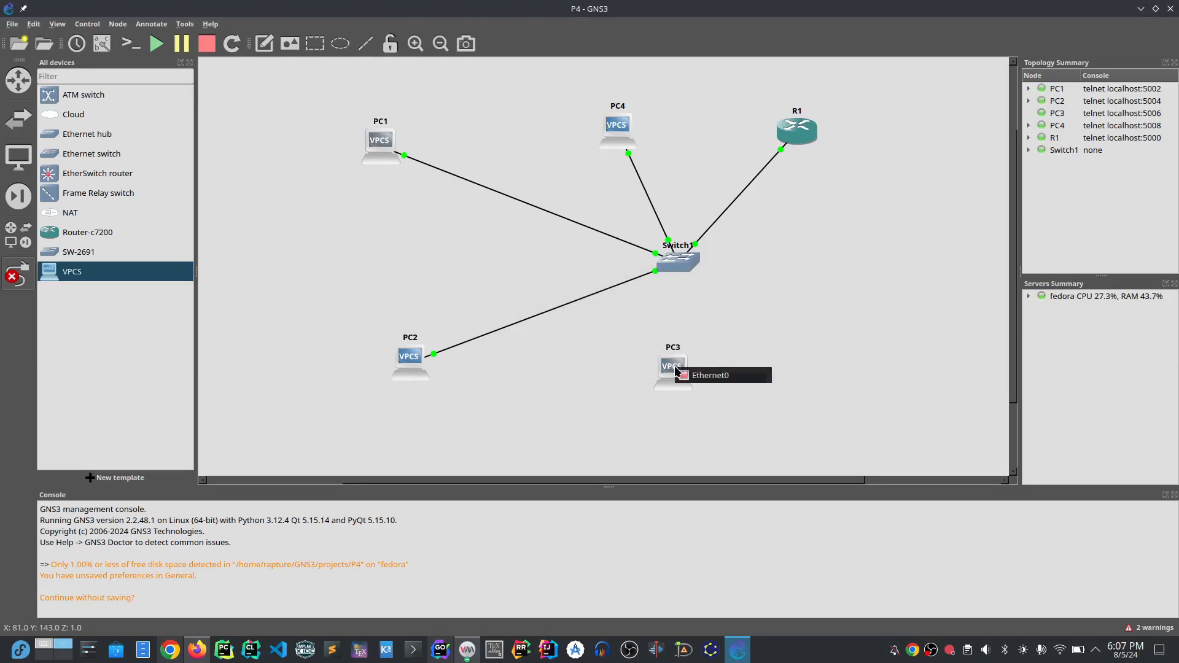
click(696, 375)
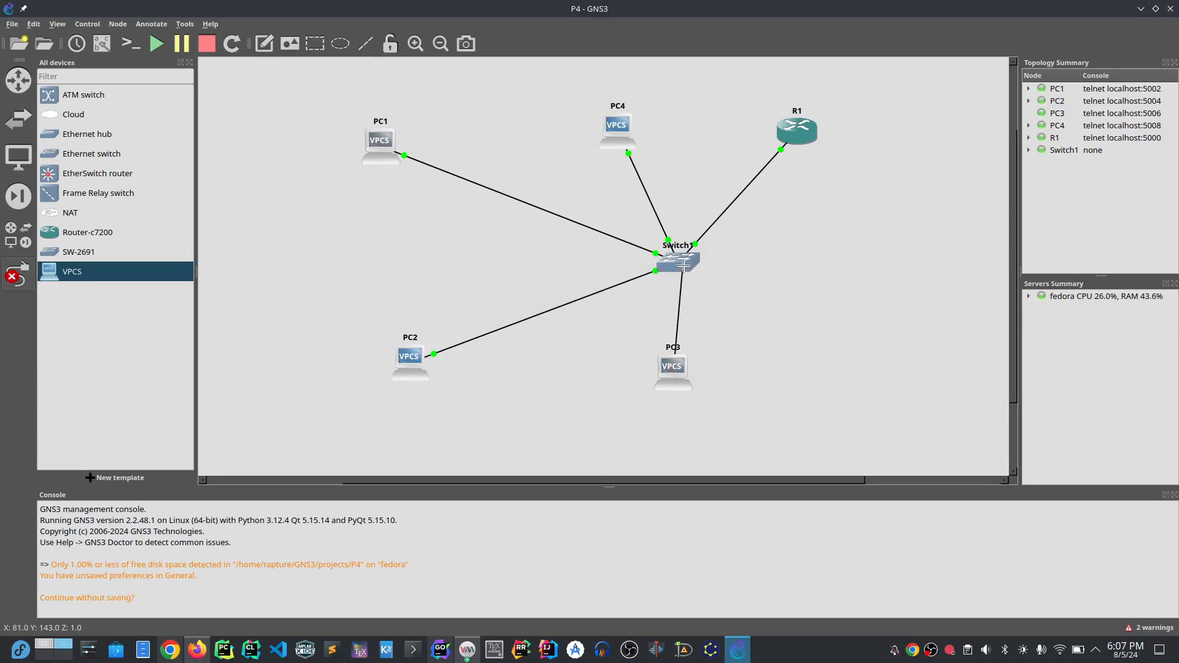
click(679, 270)
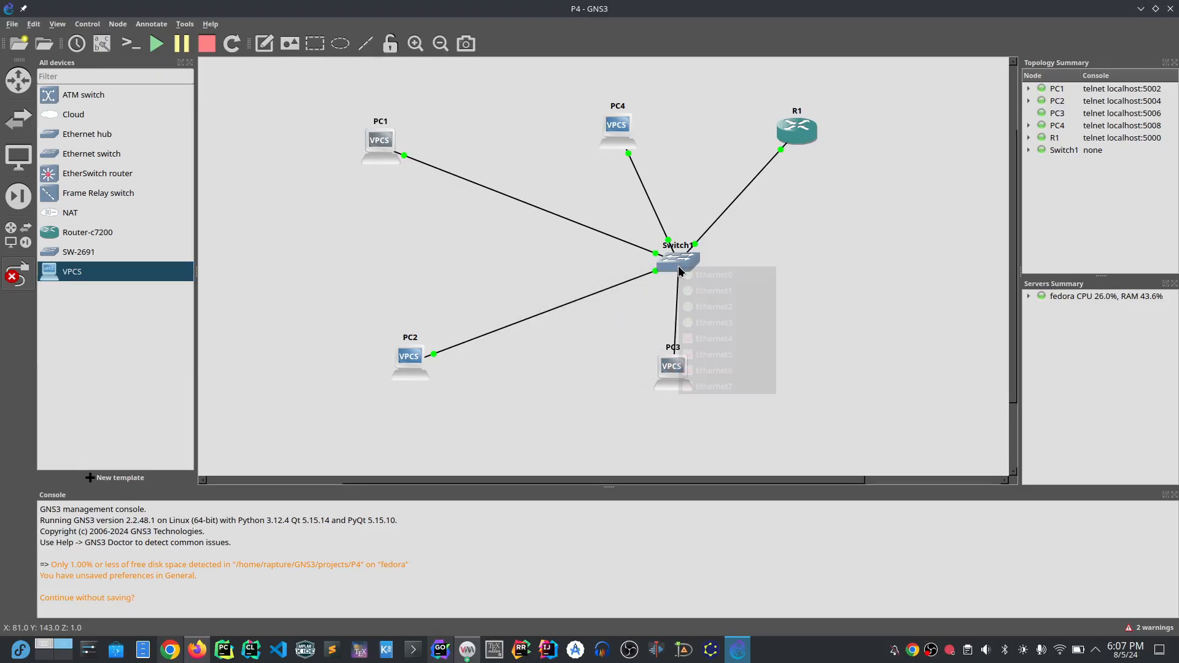
click(703, 340)
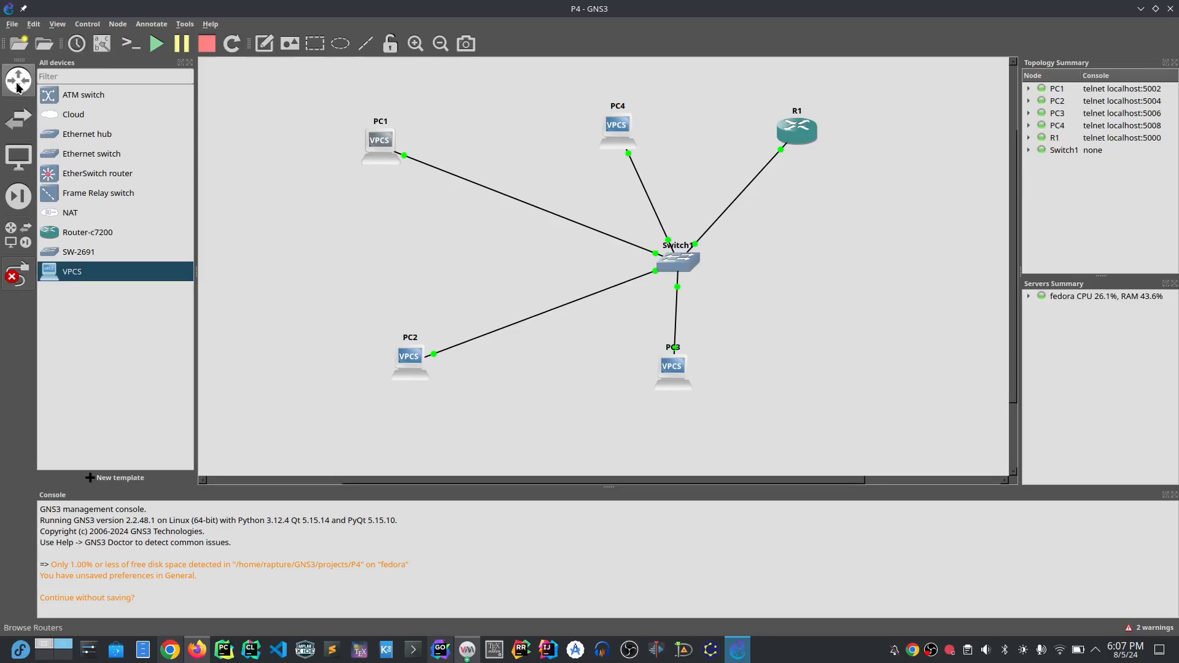
click(15, 282)
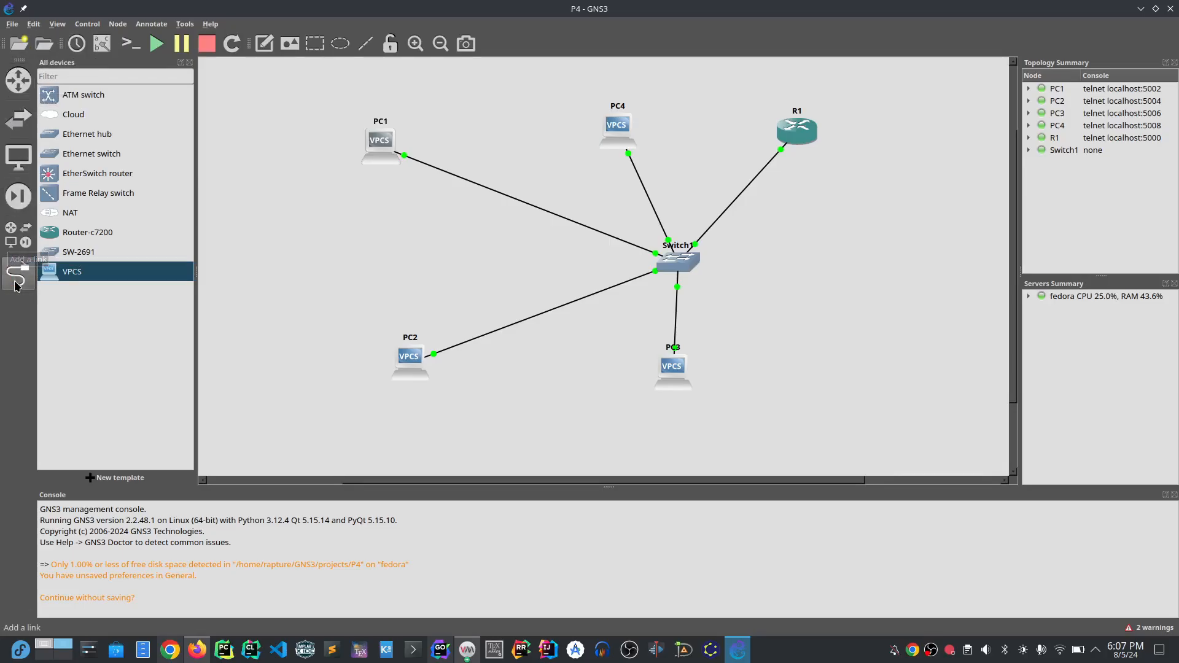
Step: Rearrange the topology around a central Switch1, with PC3 to its lower right and R1 directly to its right
drag(673, 393, 805, 419)
drag(692, 265, 604, 267)
drag(797, 140, 814, 245)
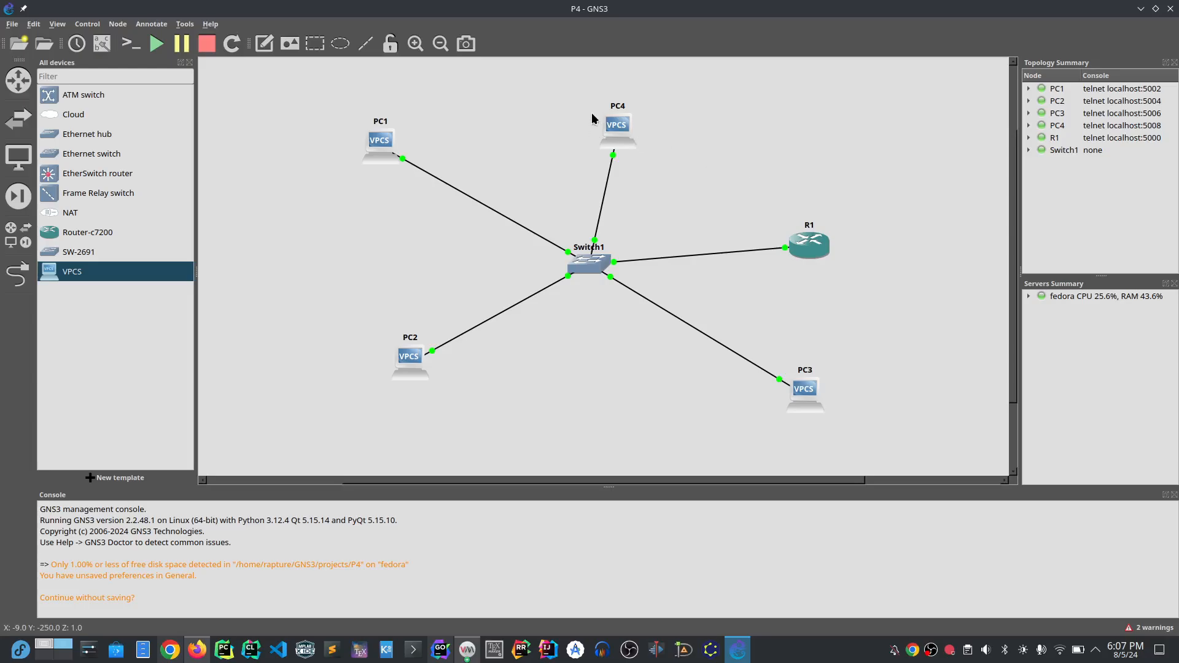
Step: Open PC1's console, display its IP configuration with show ip, and close the console
double_click(379, 140)
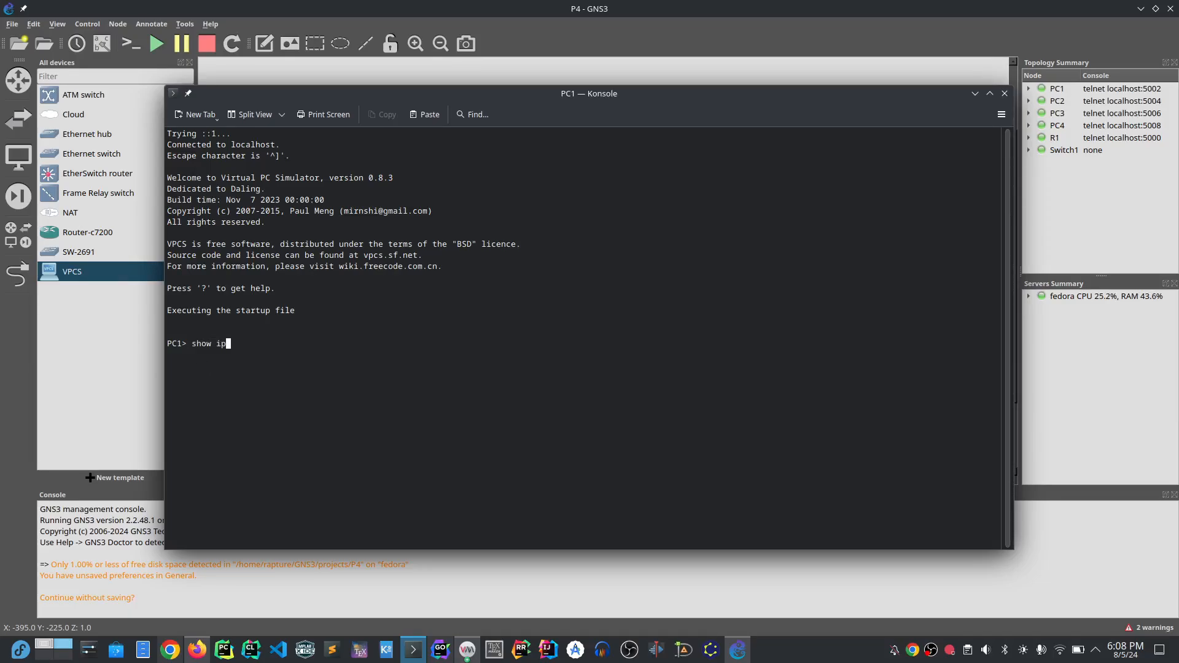
key(Return)
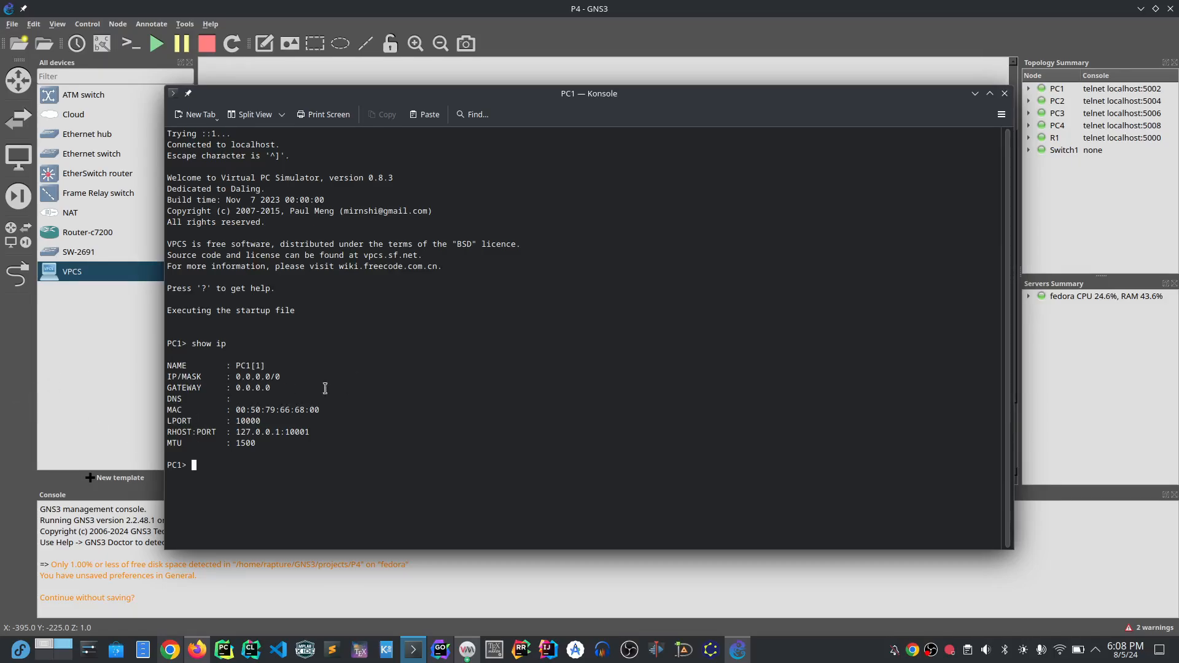
click(1005, 94)
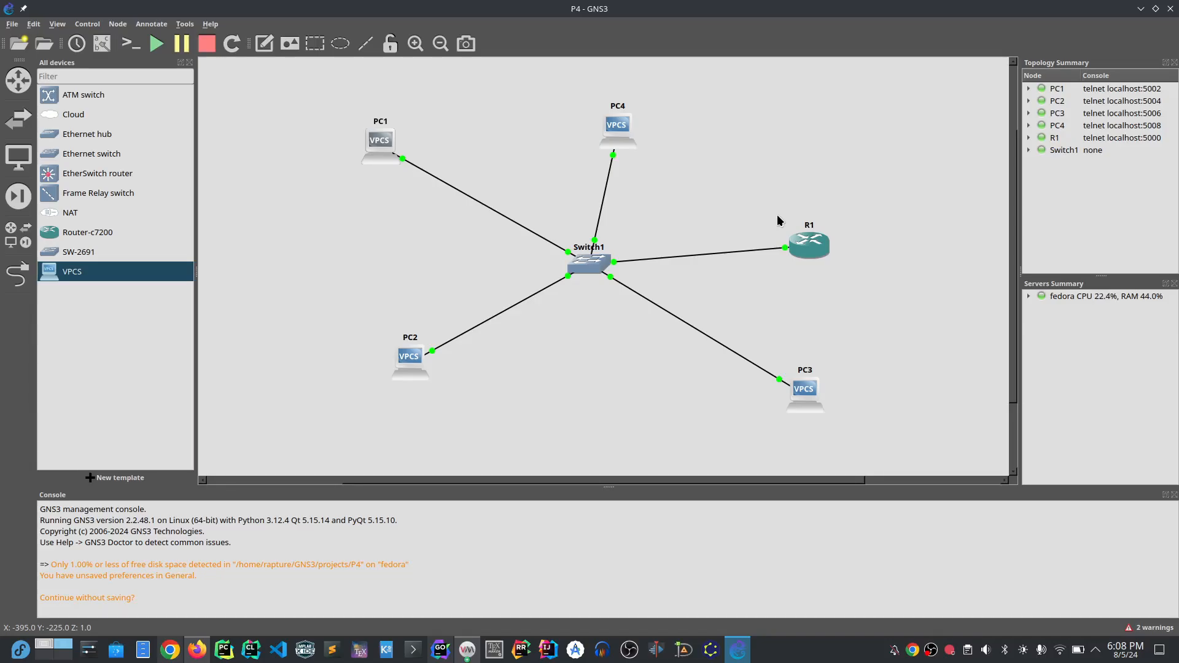
Step: Shift R1 slightly farther from Switch1 and move PC3 closer to the switch
drag(813, 250, 833, 253)
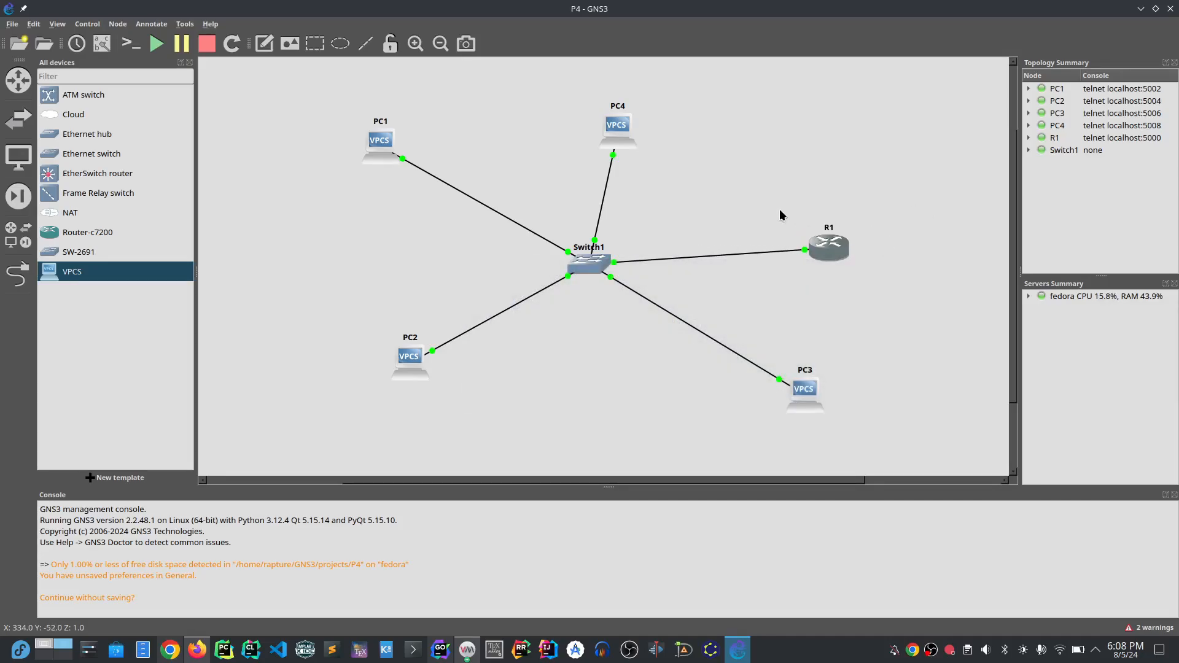
drag(818, 198, 888, 269)
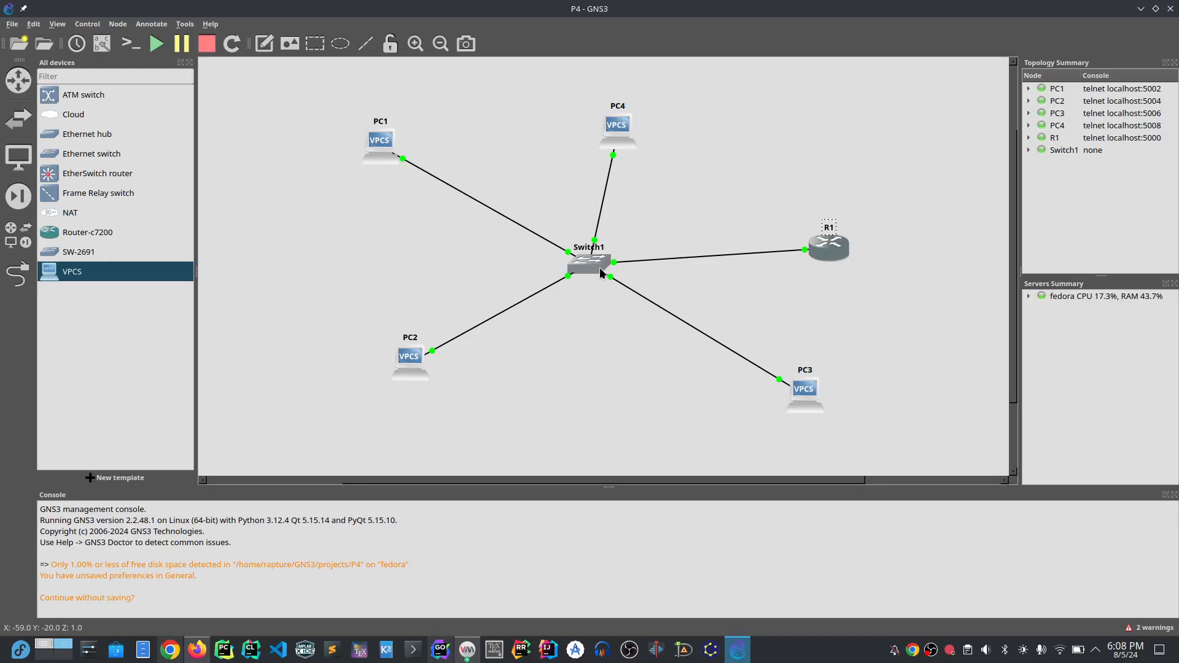
mouse_move(601, 273)
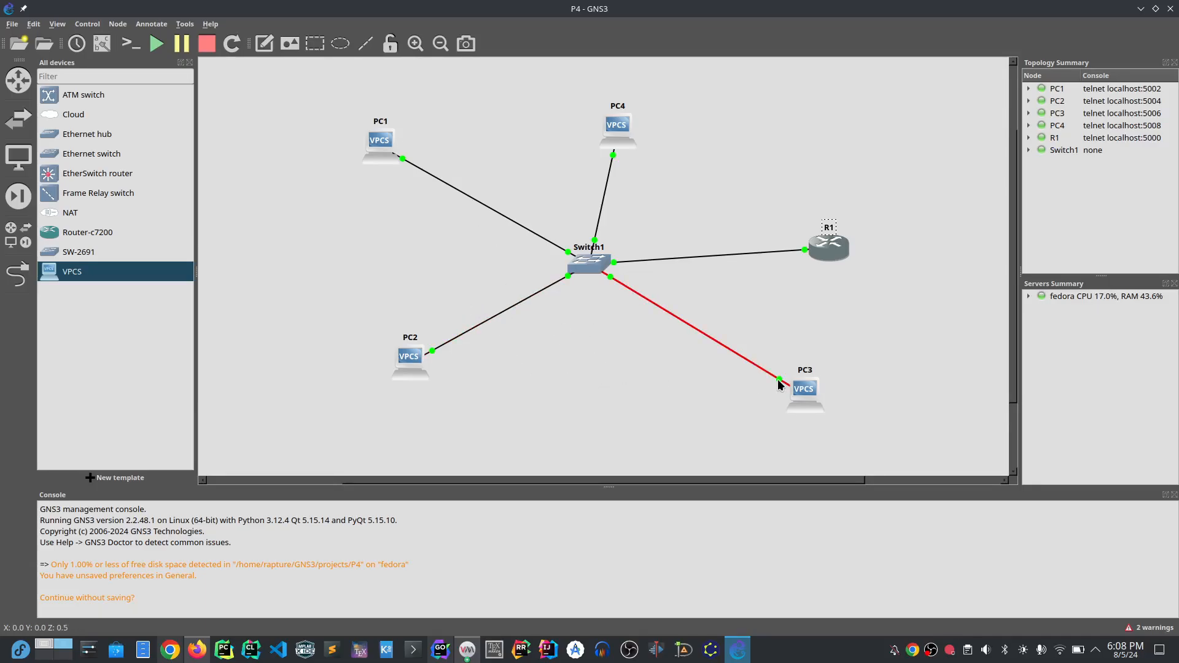
drag(800, 389, 752, 364)
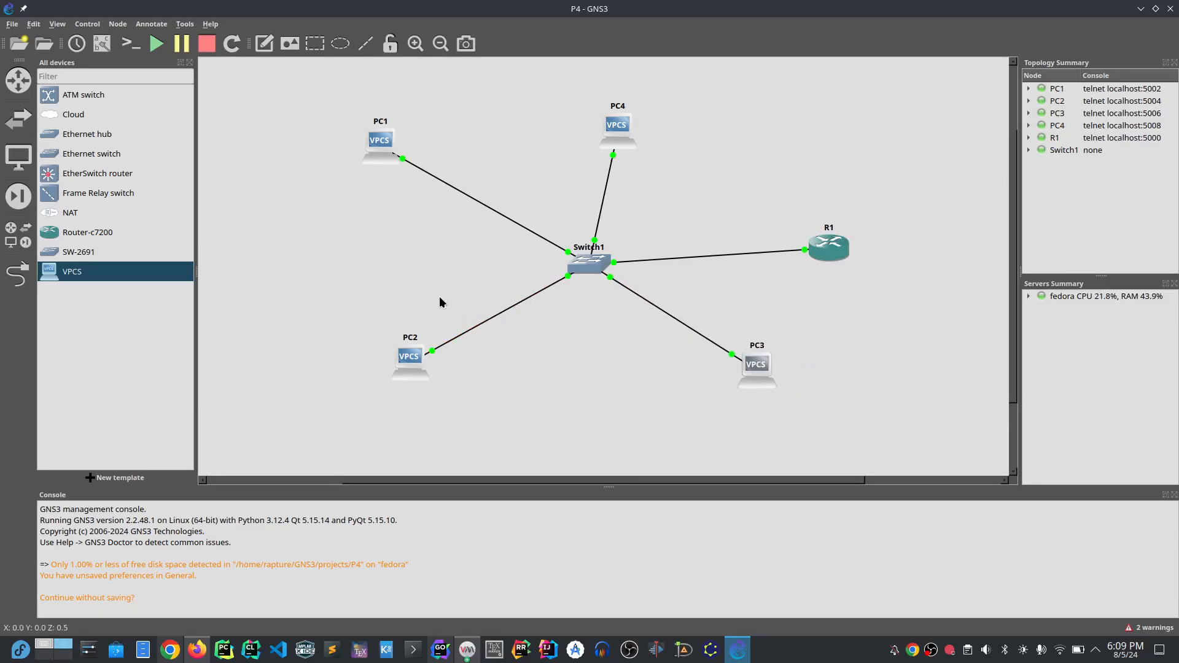
Step: In PC1's console, assign IP address 192.168.1.21 with mask 255.255.255.0 and gateway 192.168.1.1, keeping the topology in view
double_click(379, 144)
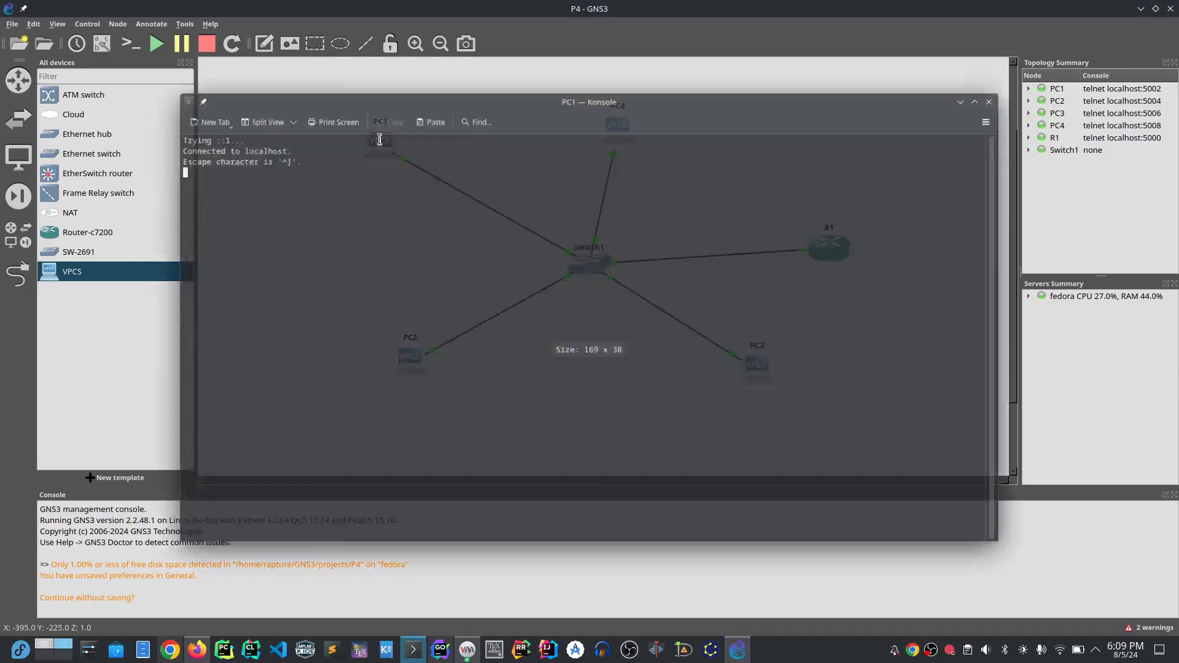
key(Return)
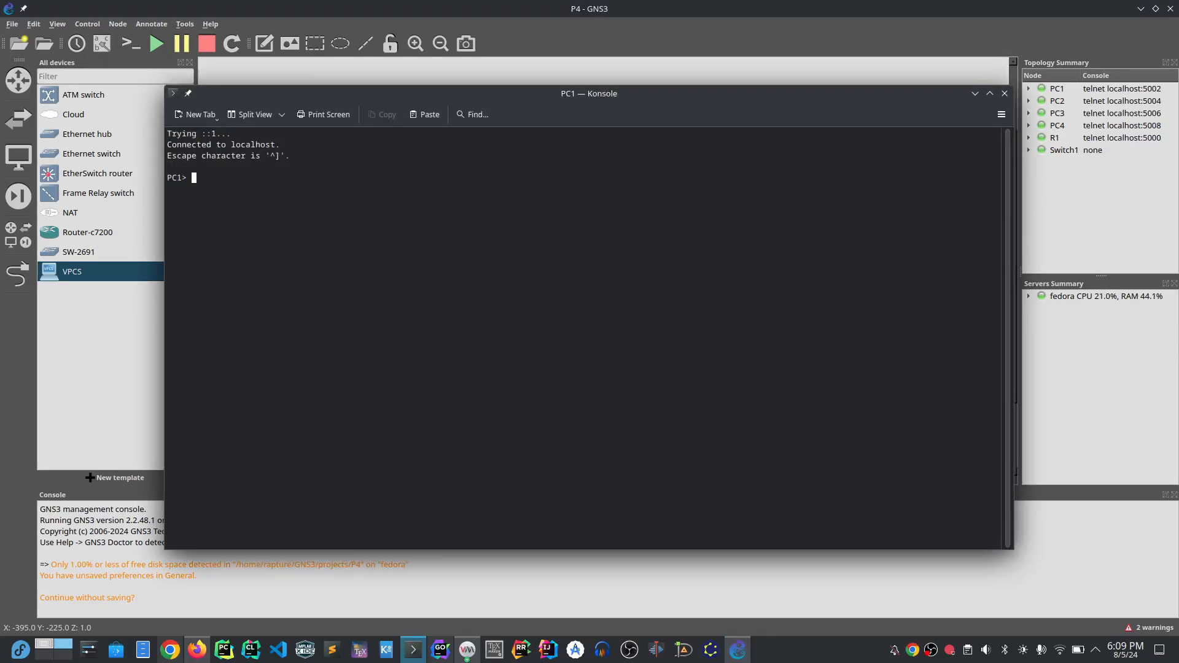
text(ip)
drag(857, 117, 890, 458)
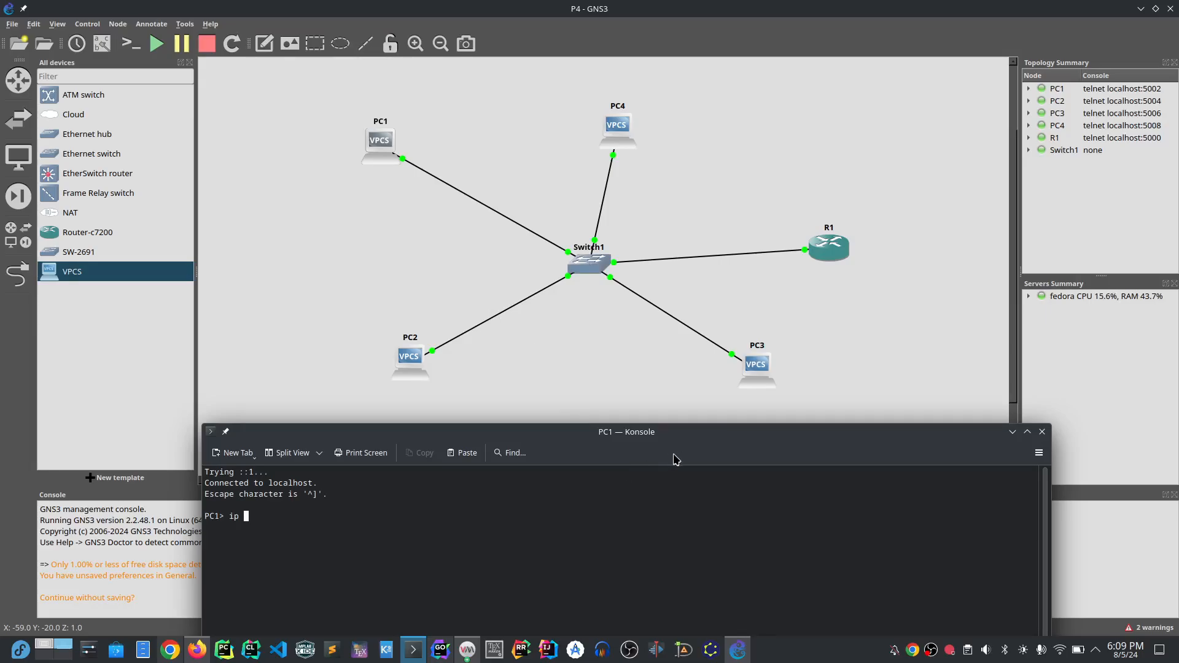
drag(693, 452, 715, 409)
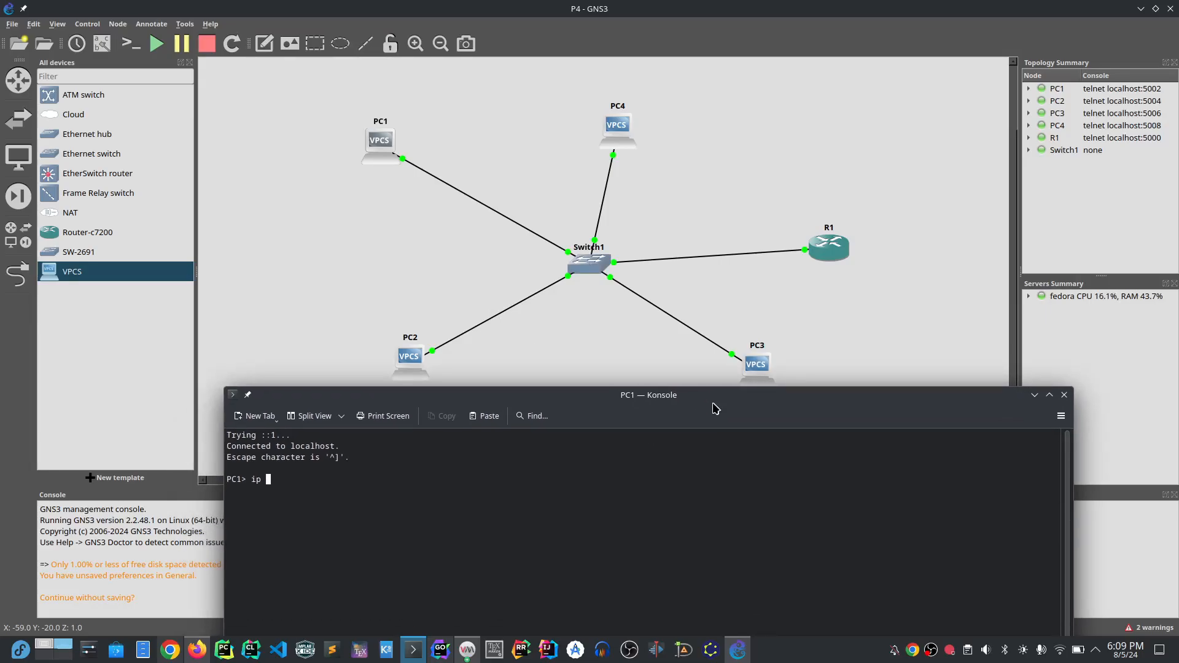
text(192.168.1.21 255.255.255.0 192.1)
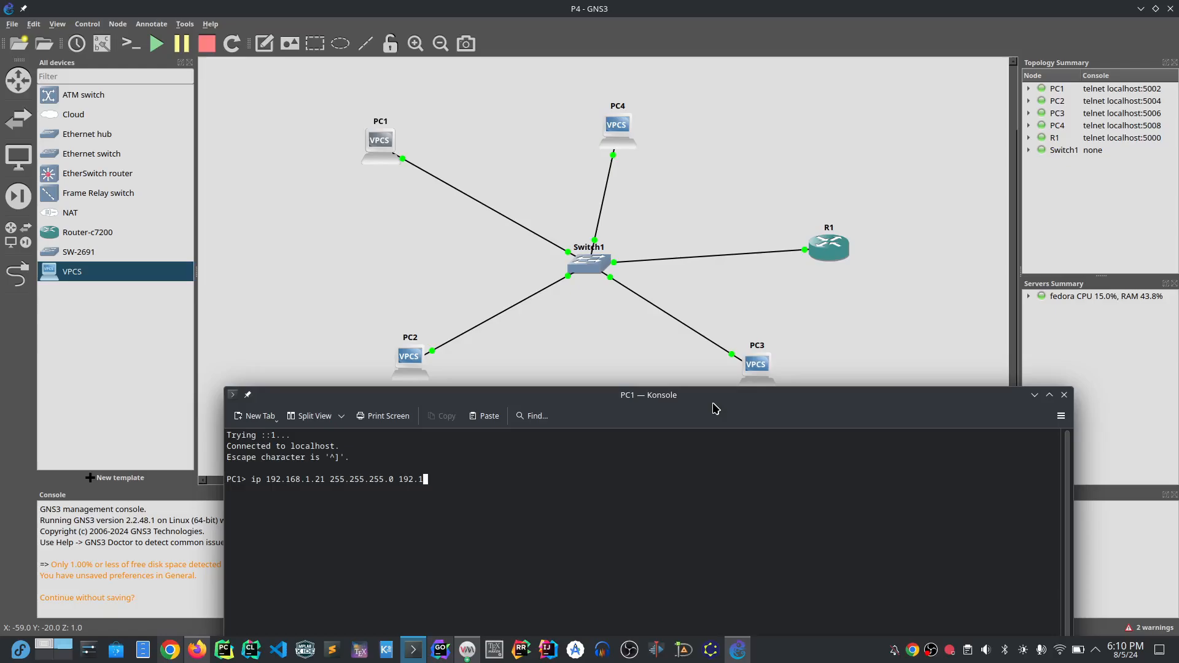
text(68.1.1)
key(Return)
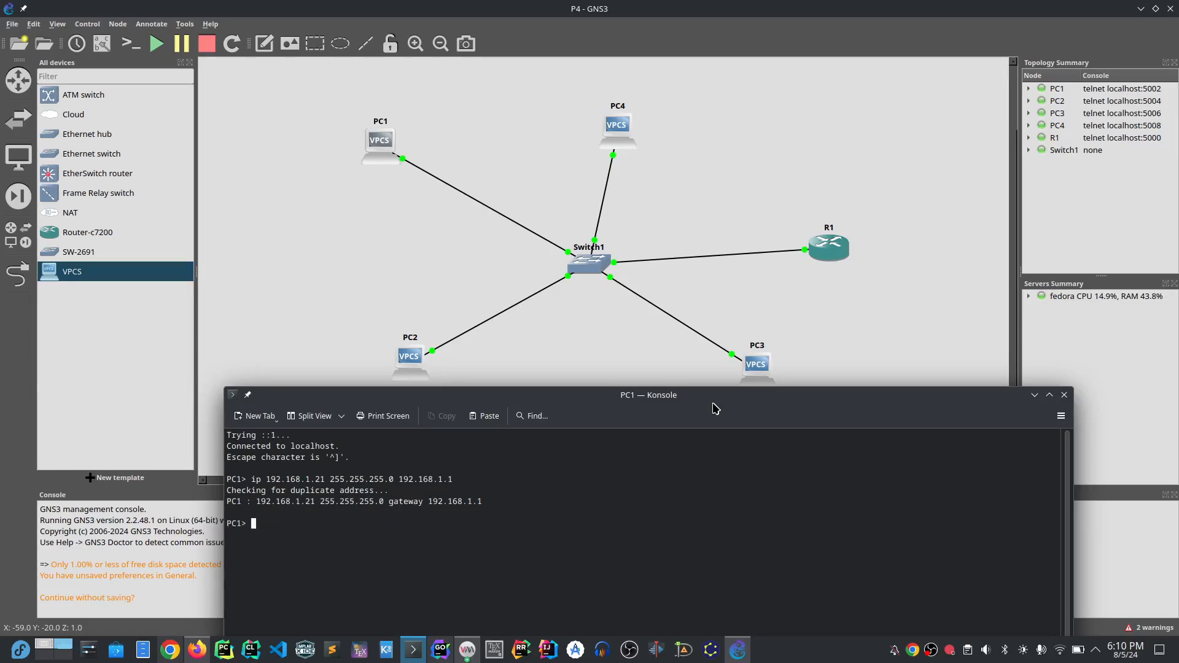
Step: Display PC1's IP configuration with show ip, check the IP/MASK line, and close the console
text(show)
drag(700, 400, 694, 170)
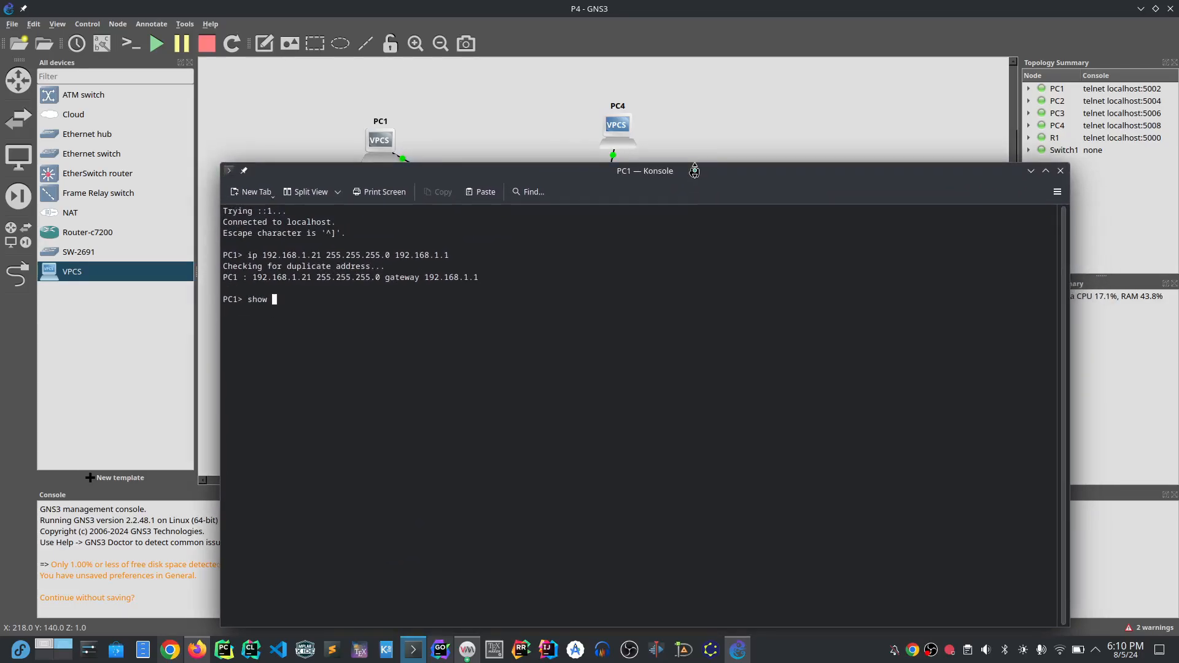
text(ip)
key(Return)
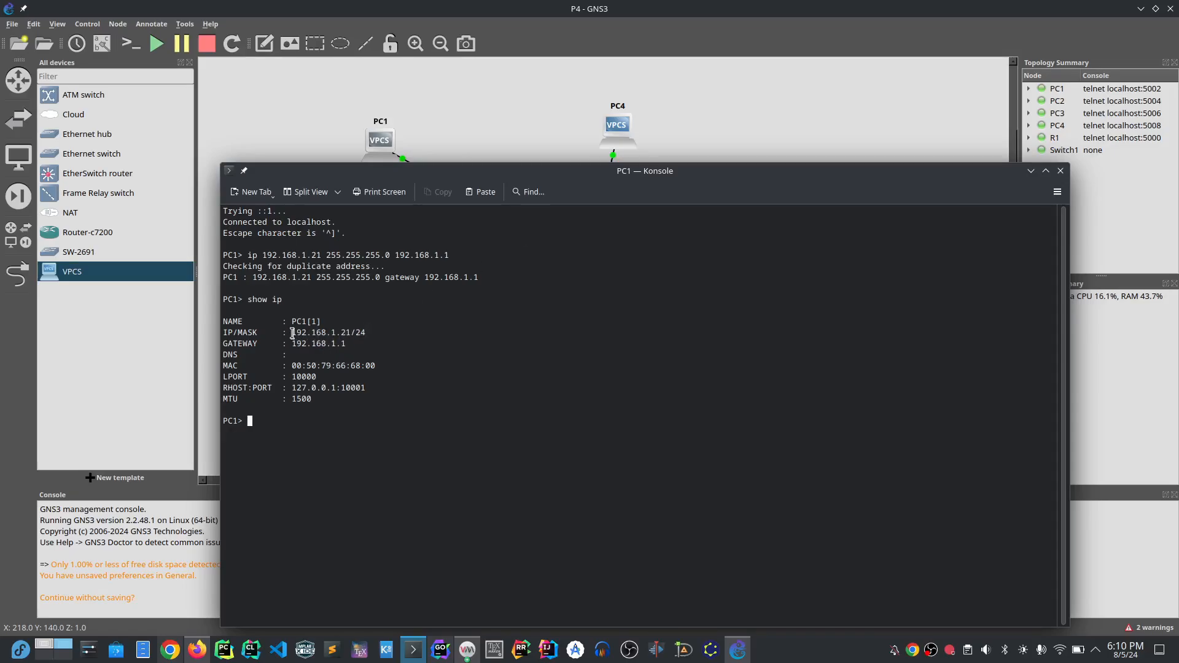
drag(291, 332, 369, 333)
click(367, 326)
drag(539, 179, 485, 172)
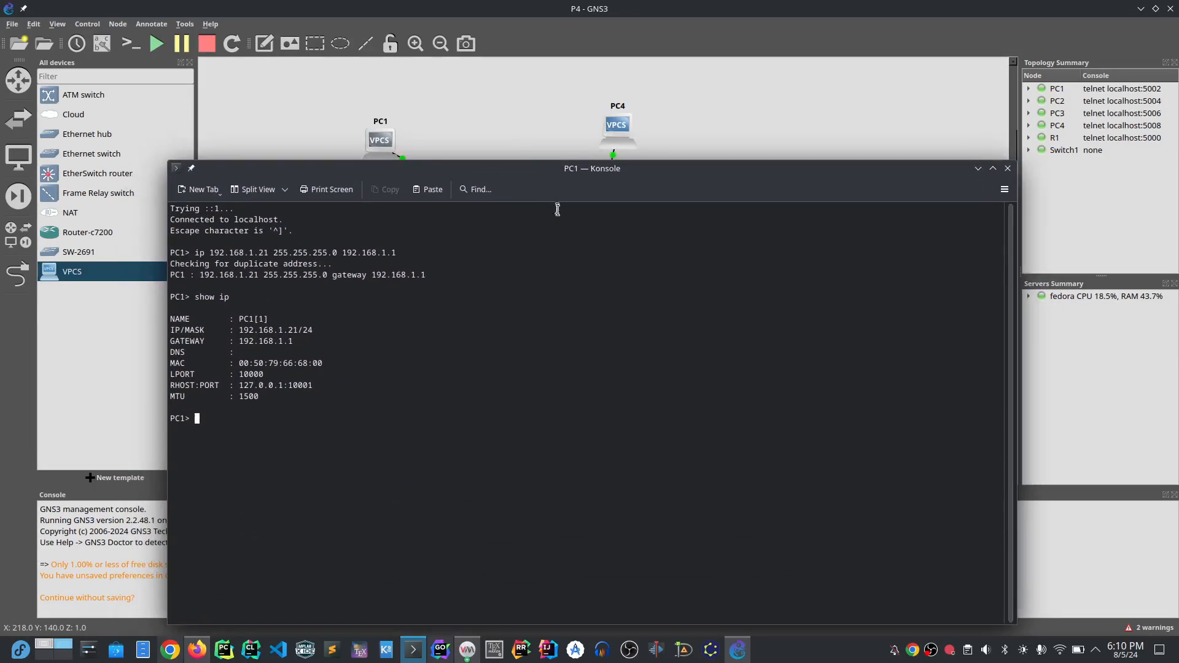
click(1008, 169)
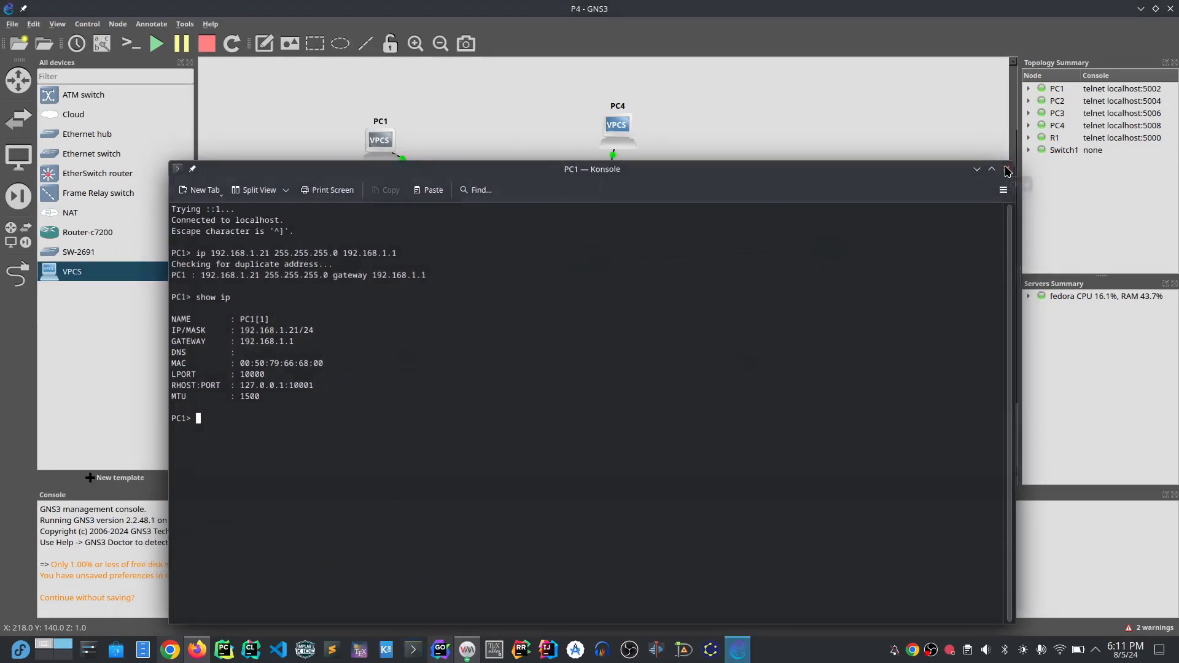
Step: In PC2's console, assign IP address 192.168.1.22/24 with gateway 192.168.1.1
double_click(410, 357)
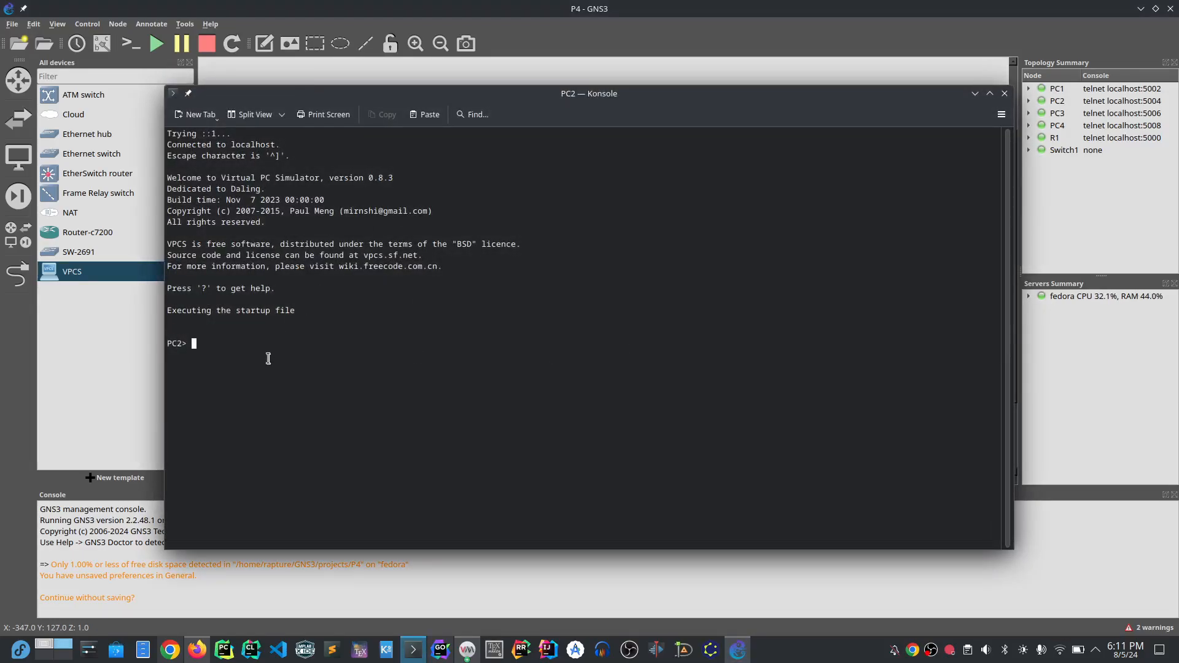
text(ip )
text(192.1)
text(68.1)
text(.22)
text( 255.25)
key(BackSpace)
key(BackSpace)
key(BackSpace)
key(BackSpace)
key(BackSpace)
key(BackSpace)
key(BackSpace)
key(BackSpace)
text(2/24 192.168.1.1)
key(Return)
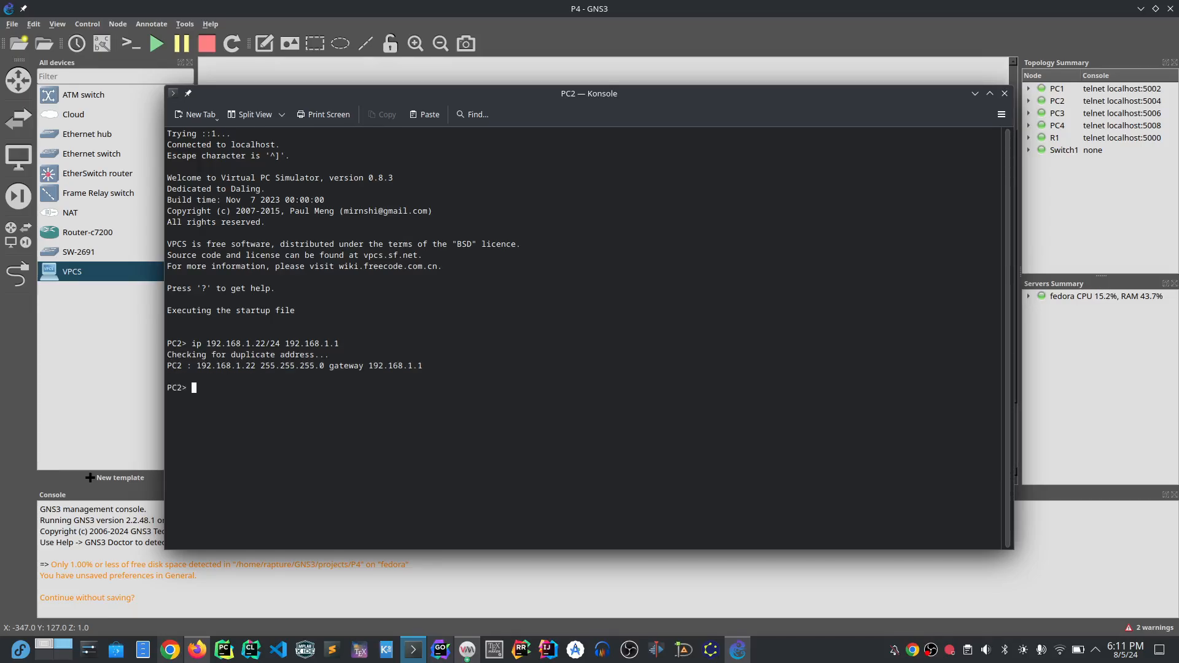
Step: Ping PC1 at 192.168.1.21 from PC2, interrupt the ping, and close PC2's console
text(ping 192.168.1.21)
key(Return)
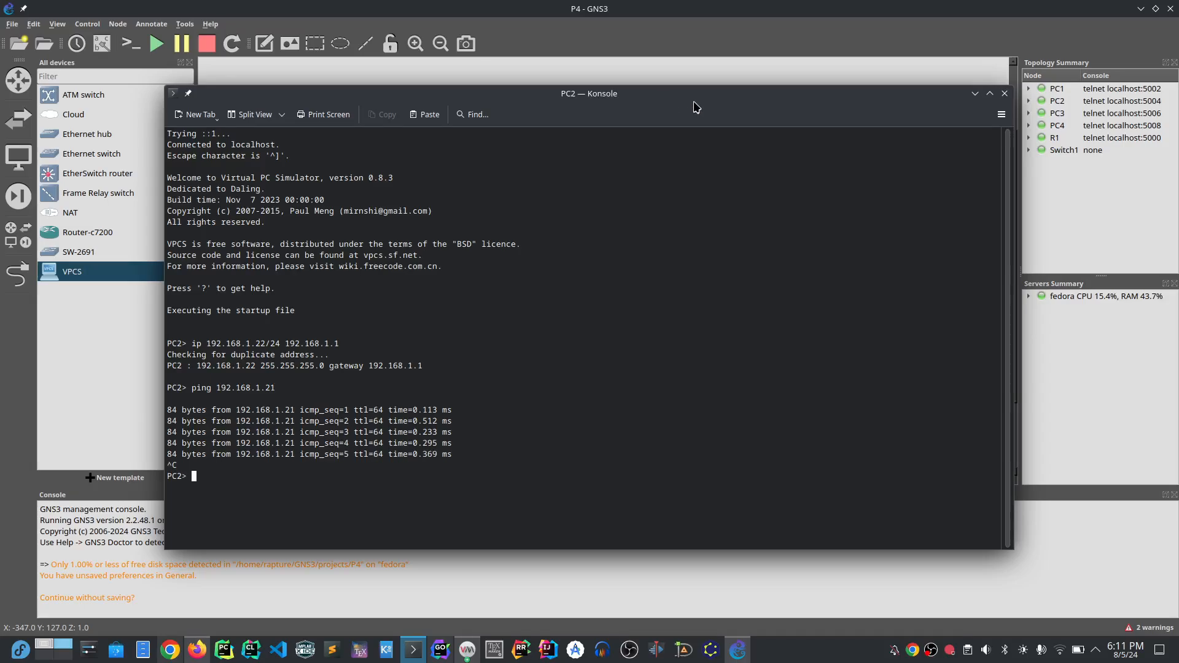
drag(694, 108, 655, 184)
key(ctrl+c)
click(966, 167)
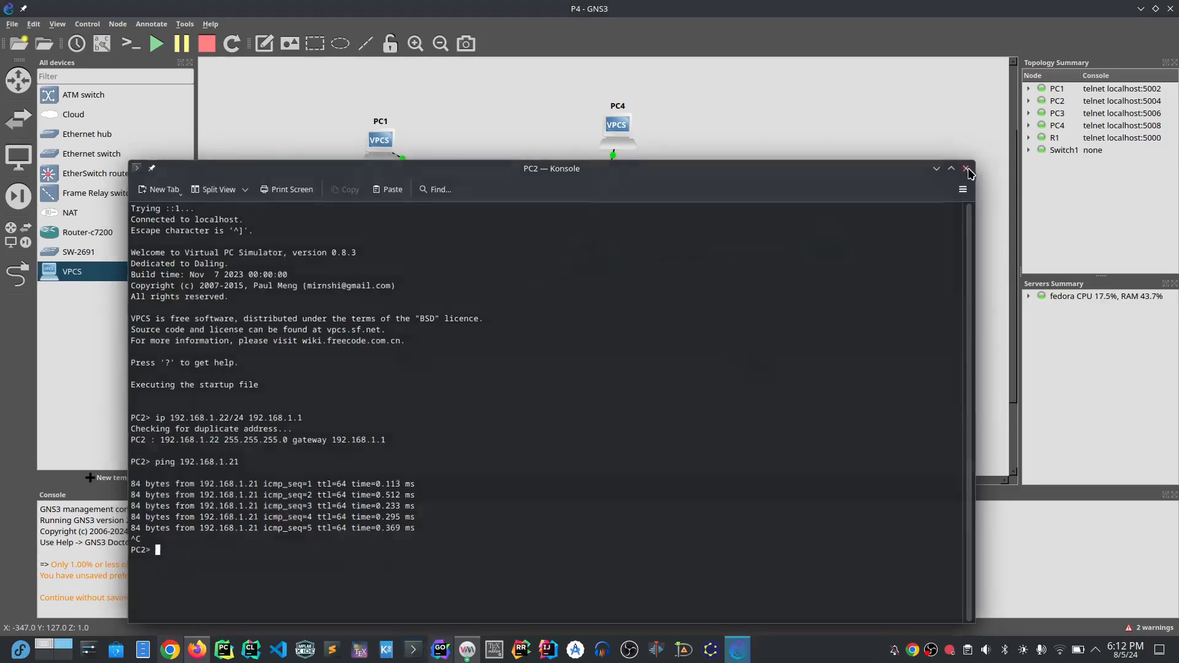
Step: Stop PC1 and start a continuous ping to 192.168.1.21 with the -t option from PC2's console
right_click(388, 155)
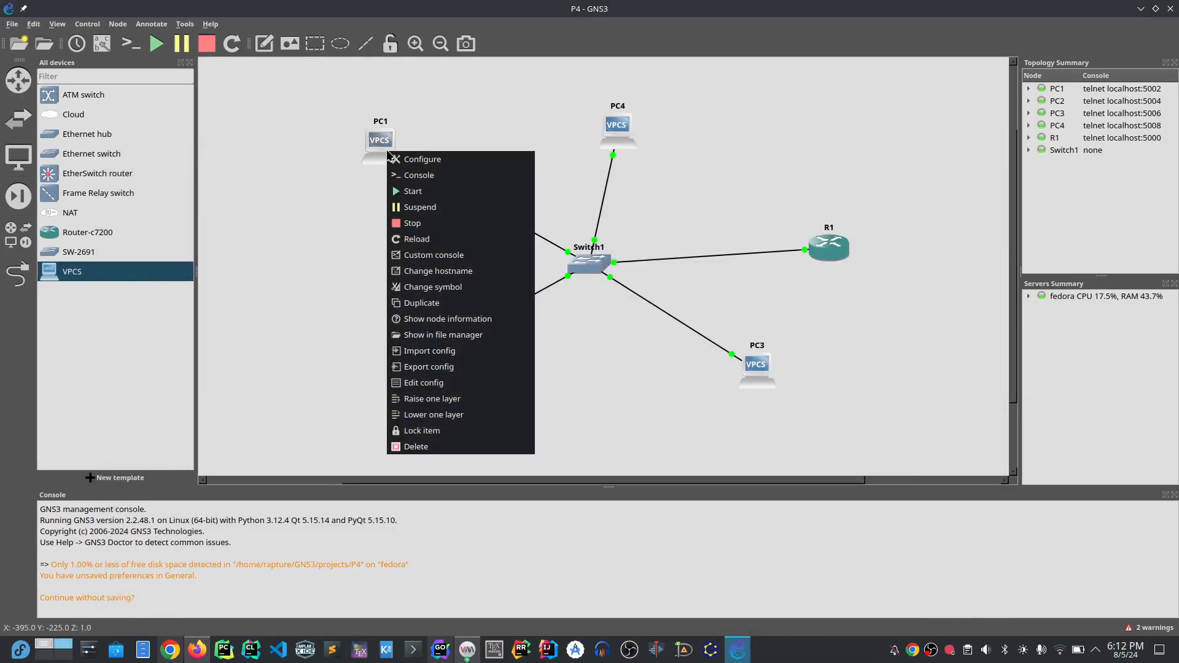
click(419, 221)
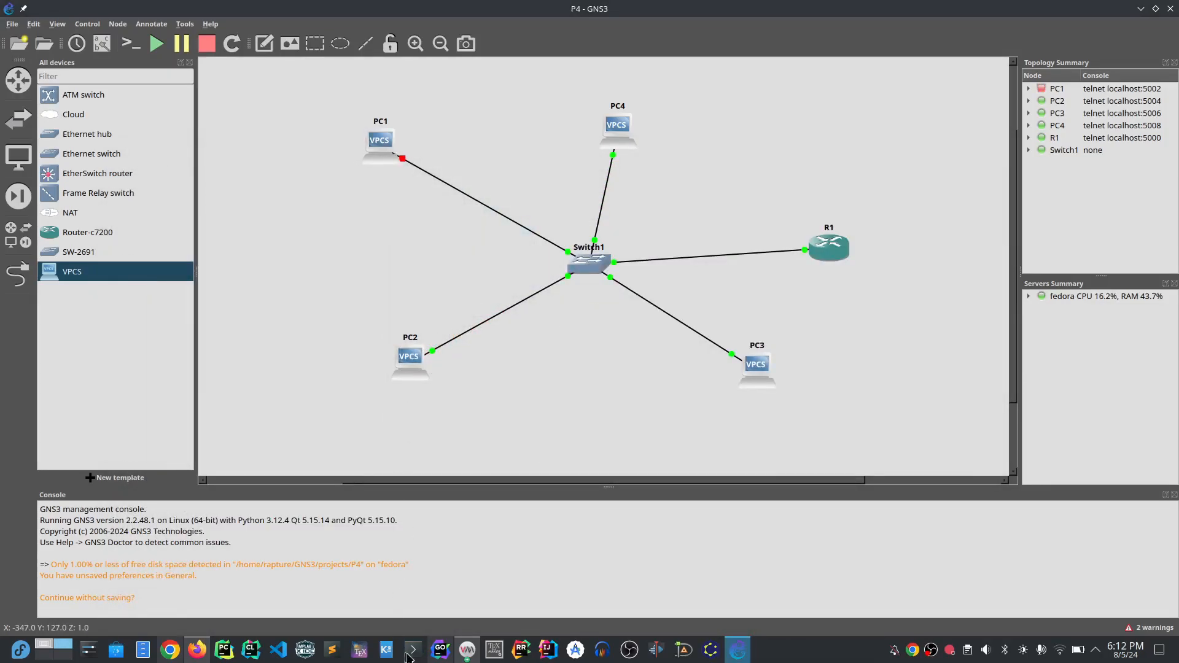
double_click(395, 363)
key(Return)
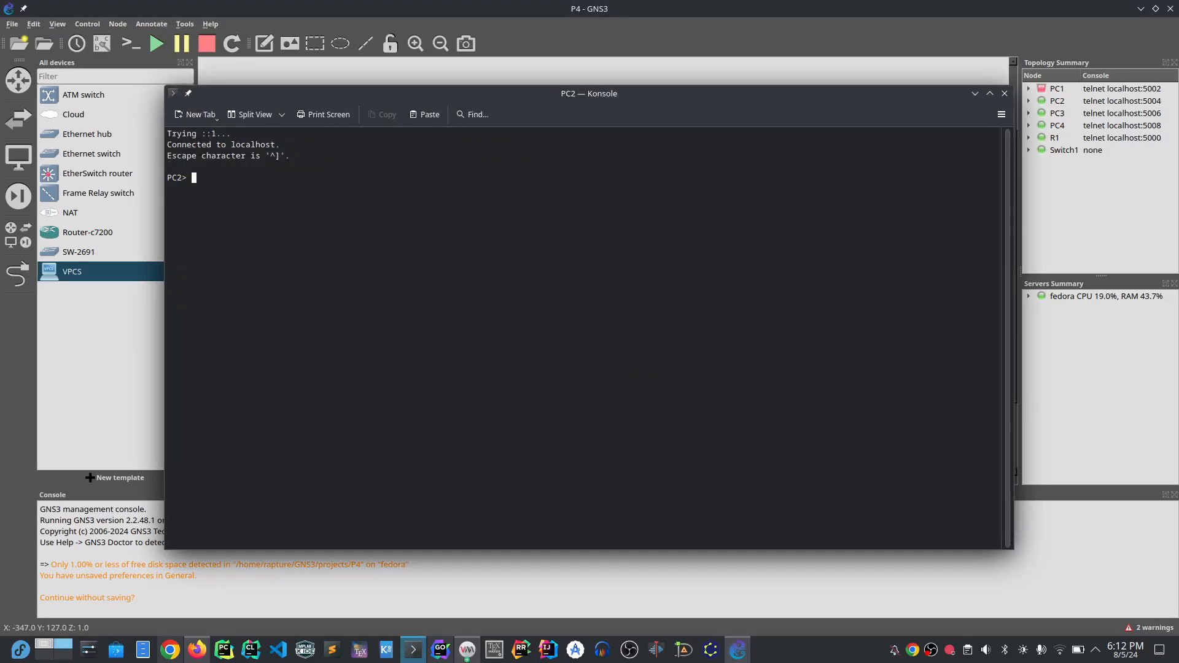
drag(510, 109, 559, 264)
text(pin)
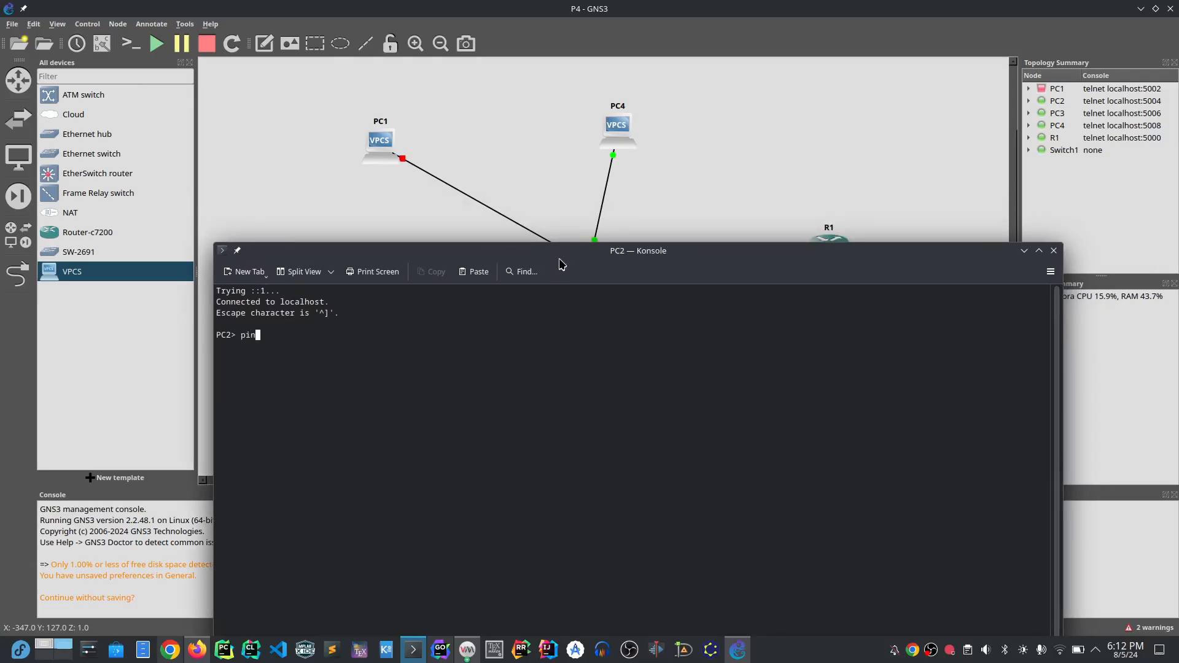
text(g 192.168.1.21 -t)
key(Return)
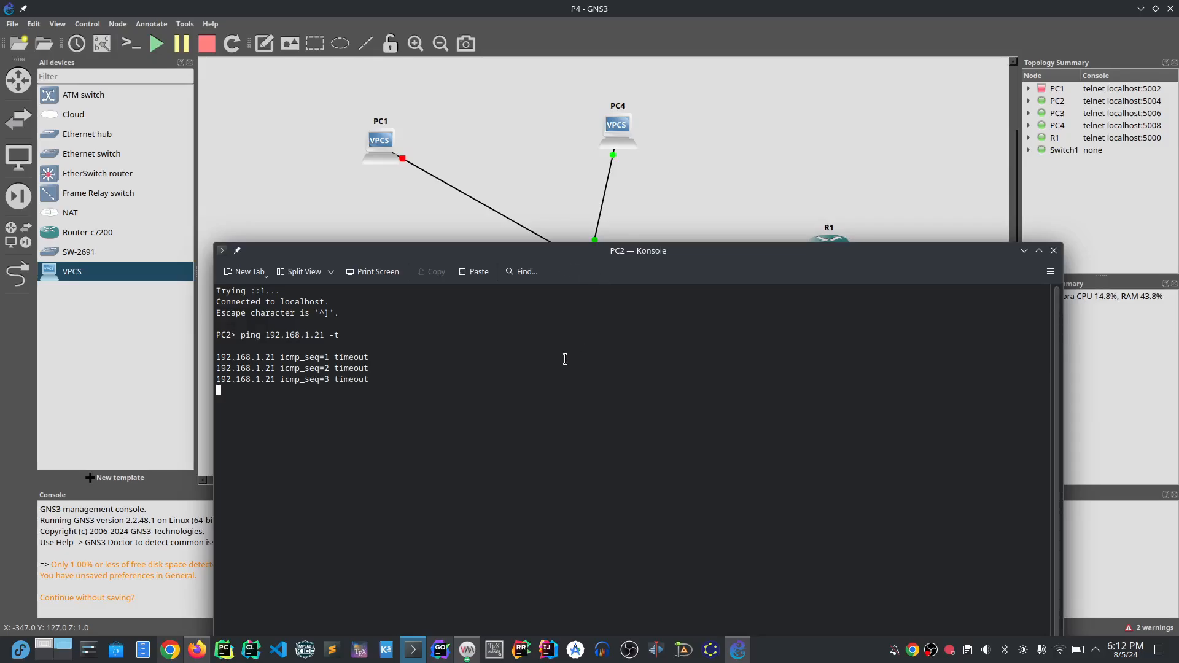
Step: Start PC1 again and interrupt the ping running in PC2's console
right_click(387, 141)
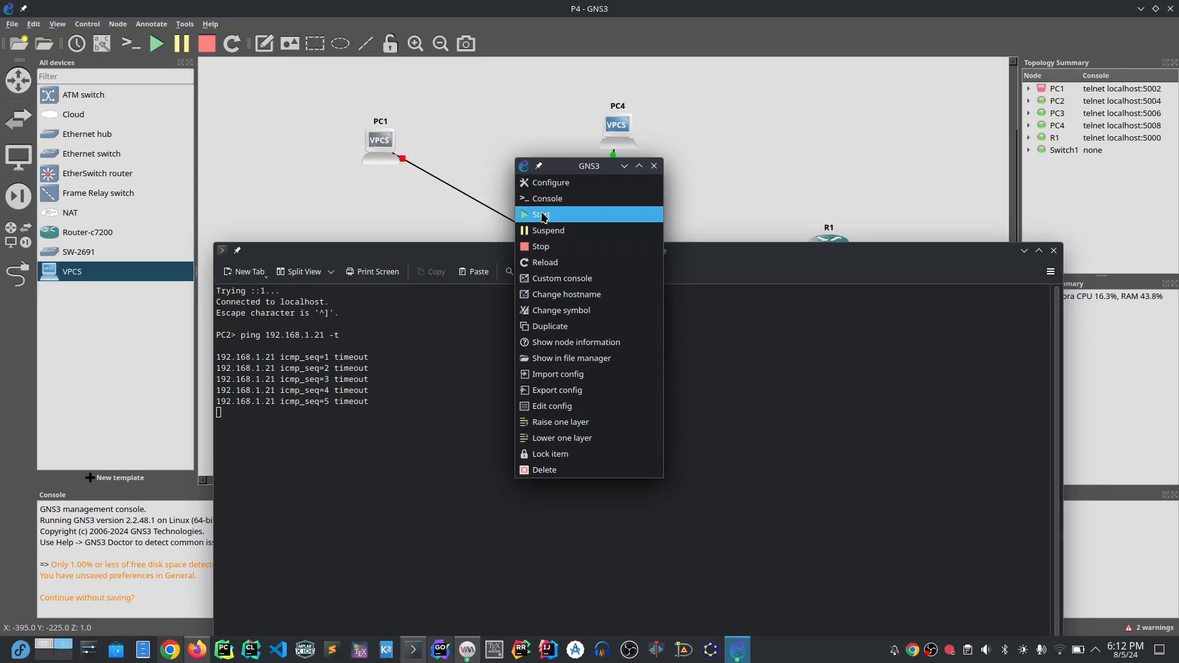
click(543, 216)
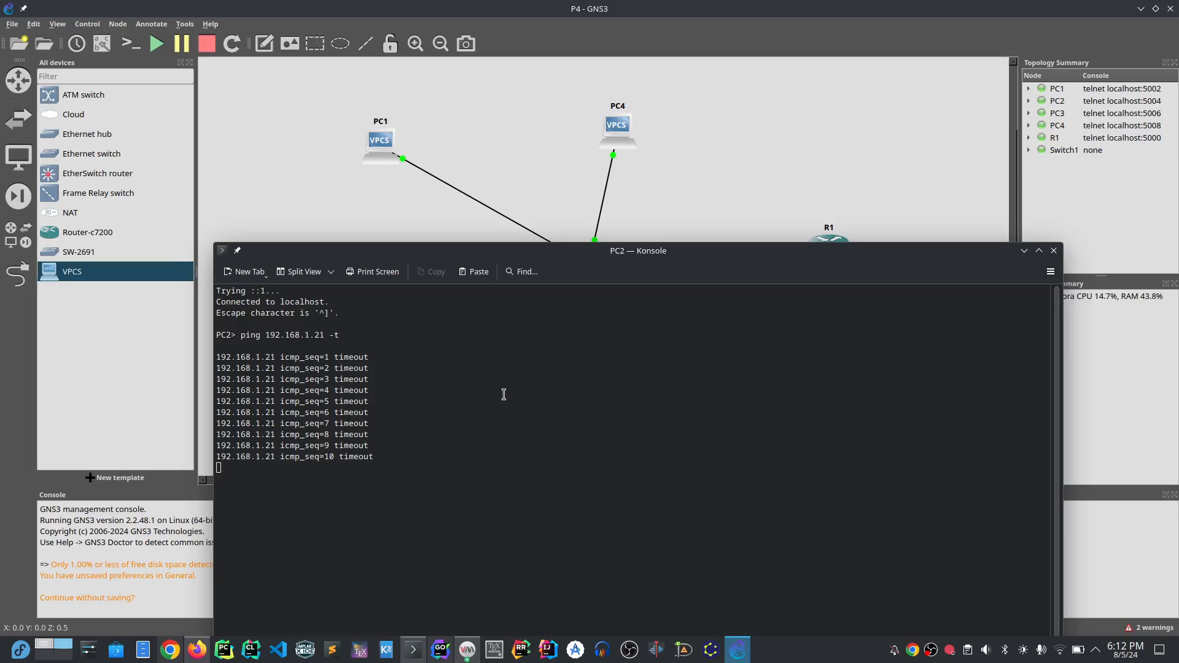
drag(553, 258, 559, 129)
key(ctrl+c)
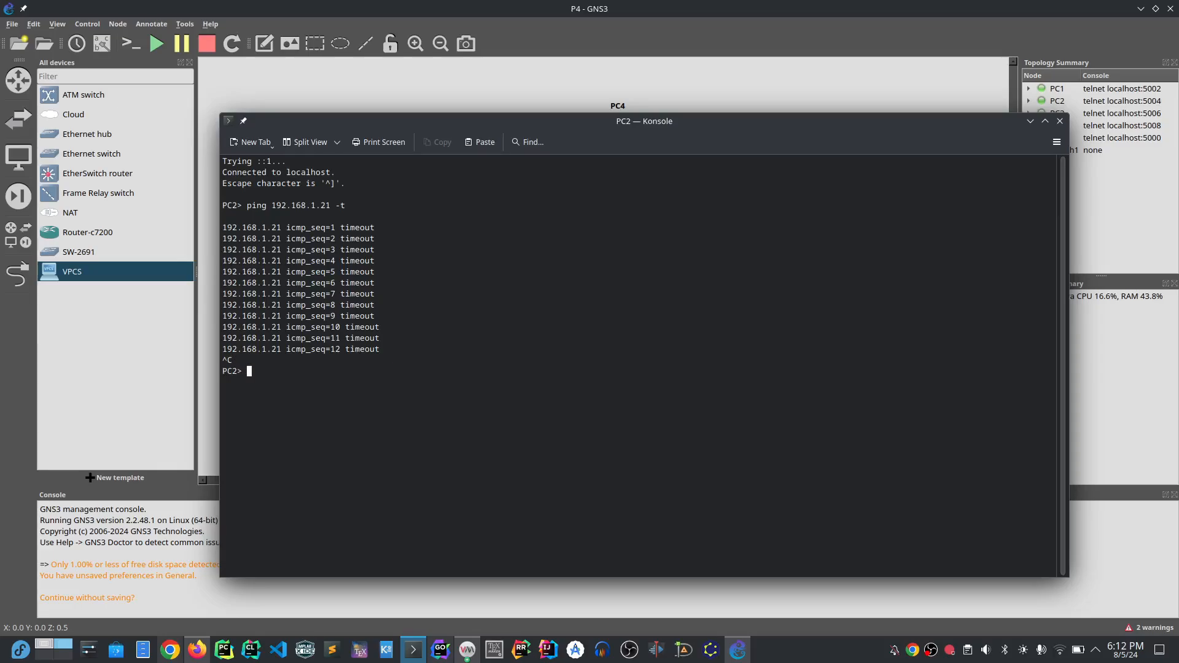
Step: Repeat ping 192.168.1.21 -t from PC2, interrupt it, and close the console
key(Up)
key(Return)
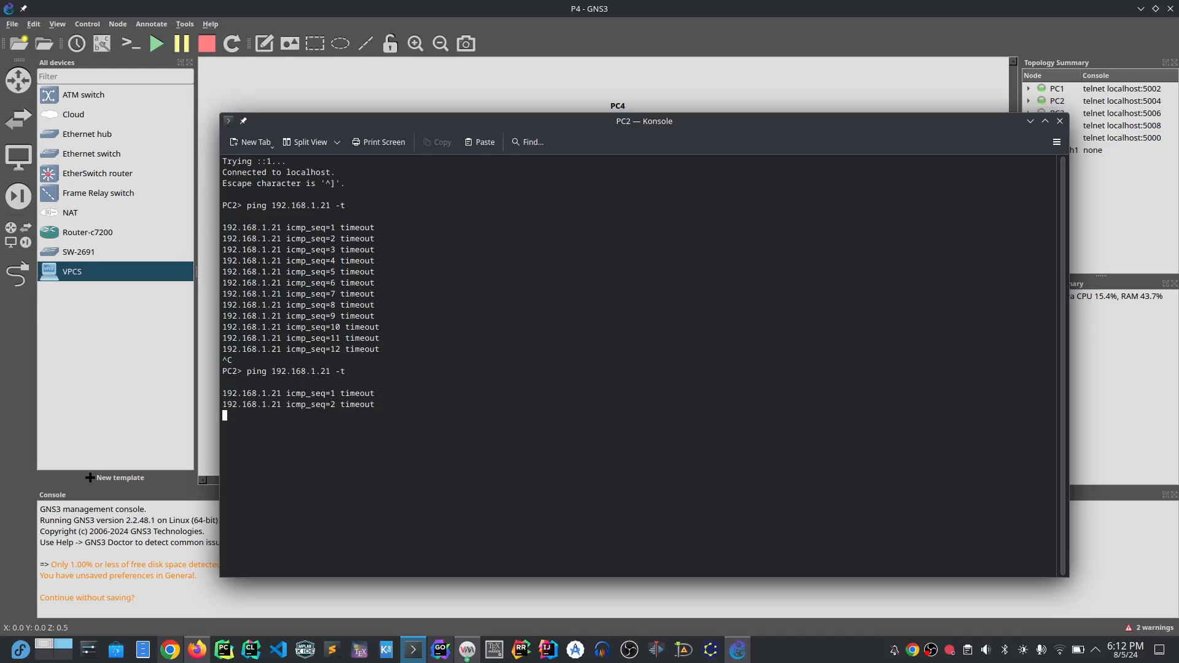
key(ctrl+c)
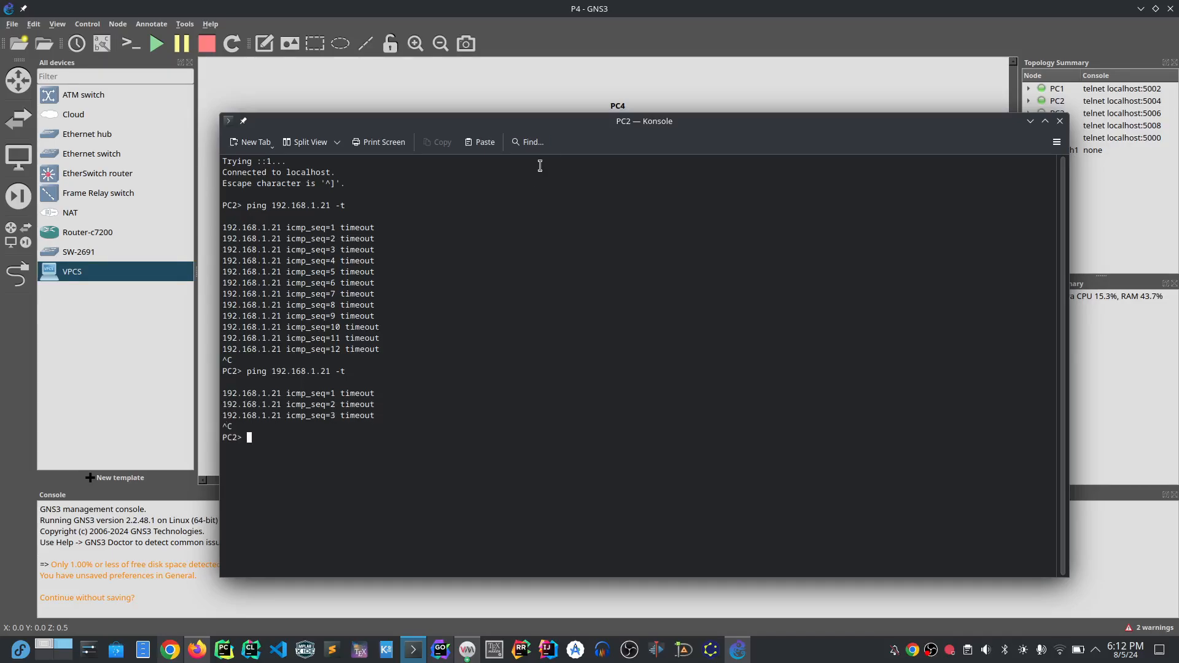
drag(638, 121, 651, 249)
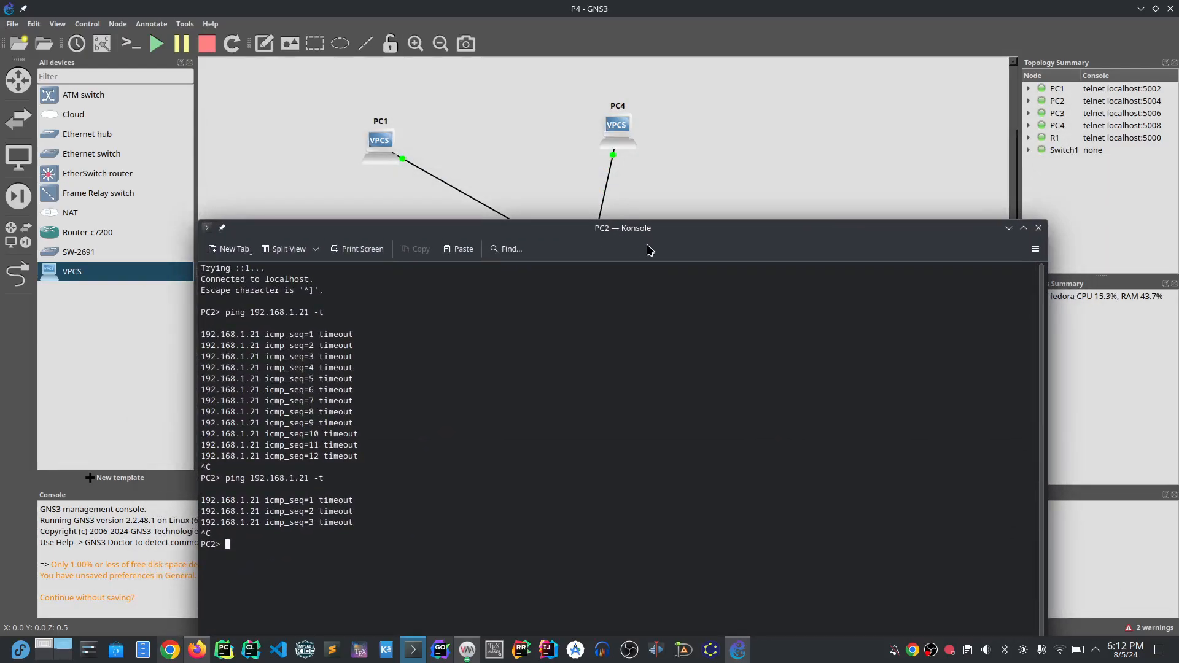
click(1039, 227)
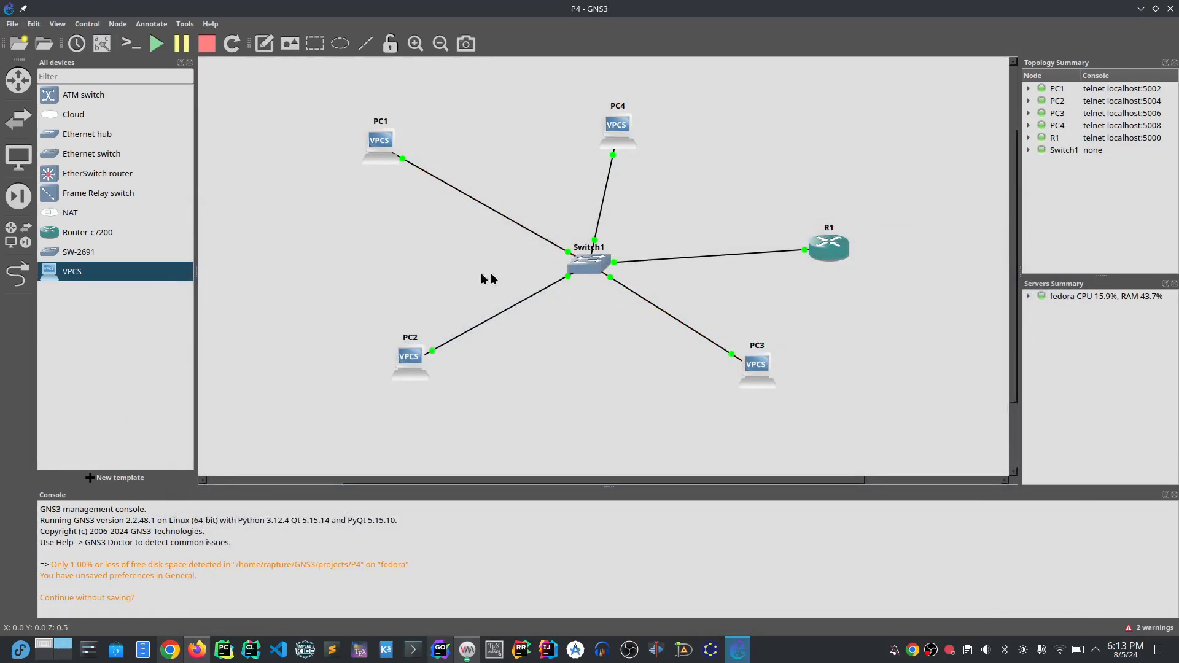
Step: Reopen PC2's console, run the continuous ping to 192.168.1.21 once more, interrupt it, and close the console
double_click(413, 360)
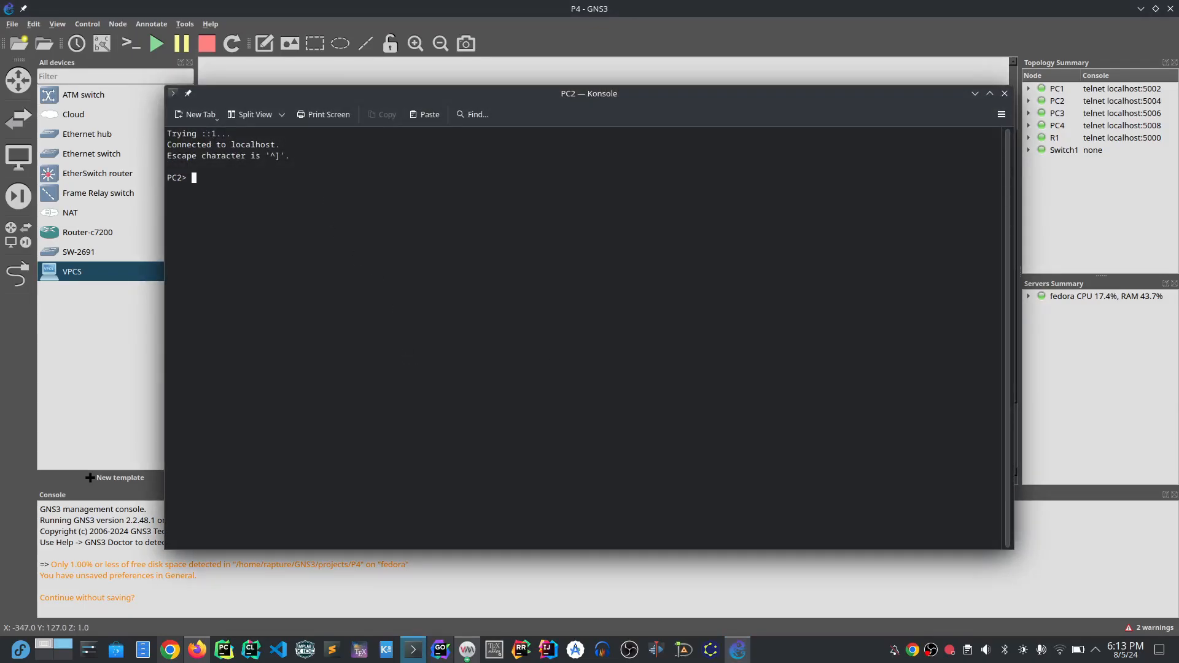
key(Up)
key(Return)
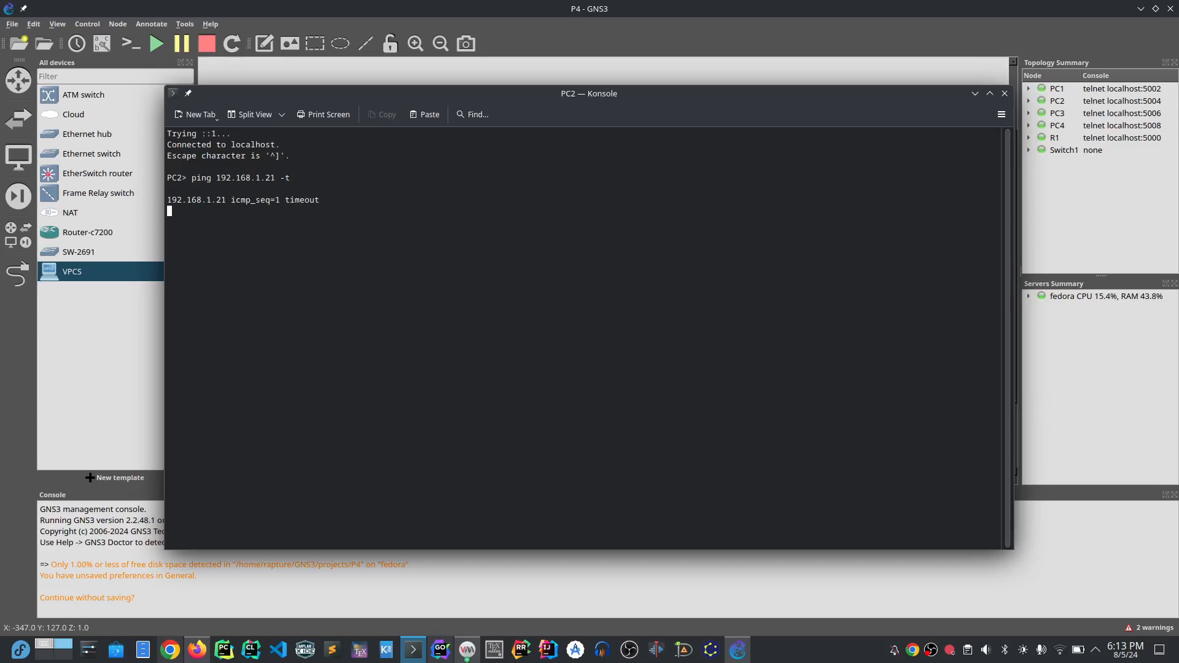
key(ctrl+c)
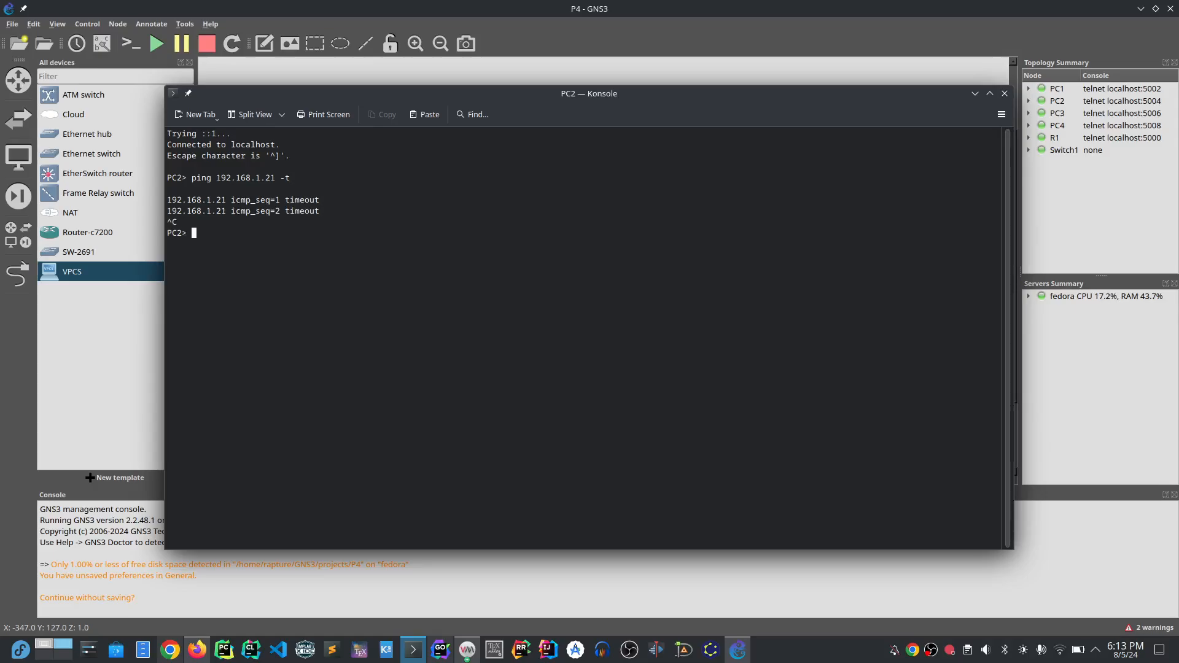
click(1006, 95)
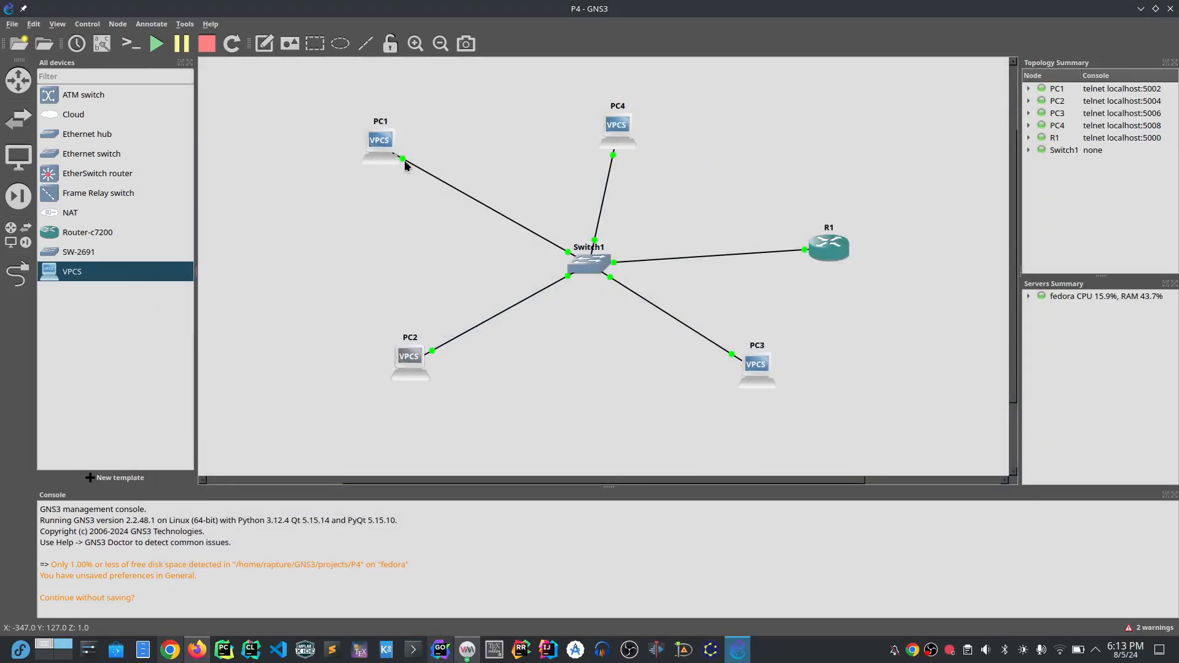
Step: Open the restarted PC1's console, display its IP configuration with show ip, and close the console
double_click(391, 146)
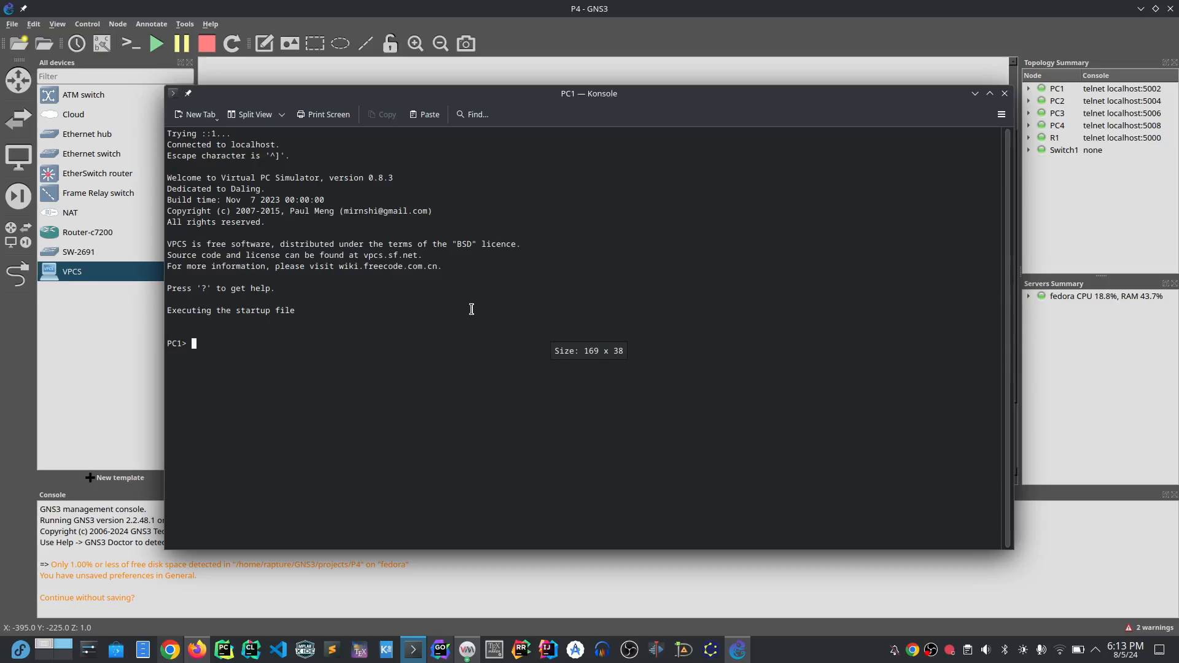
text(show ip)
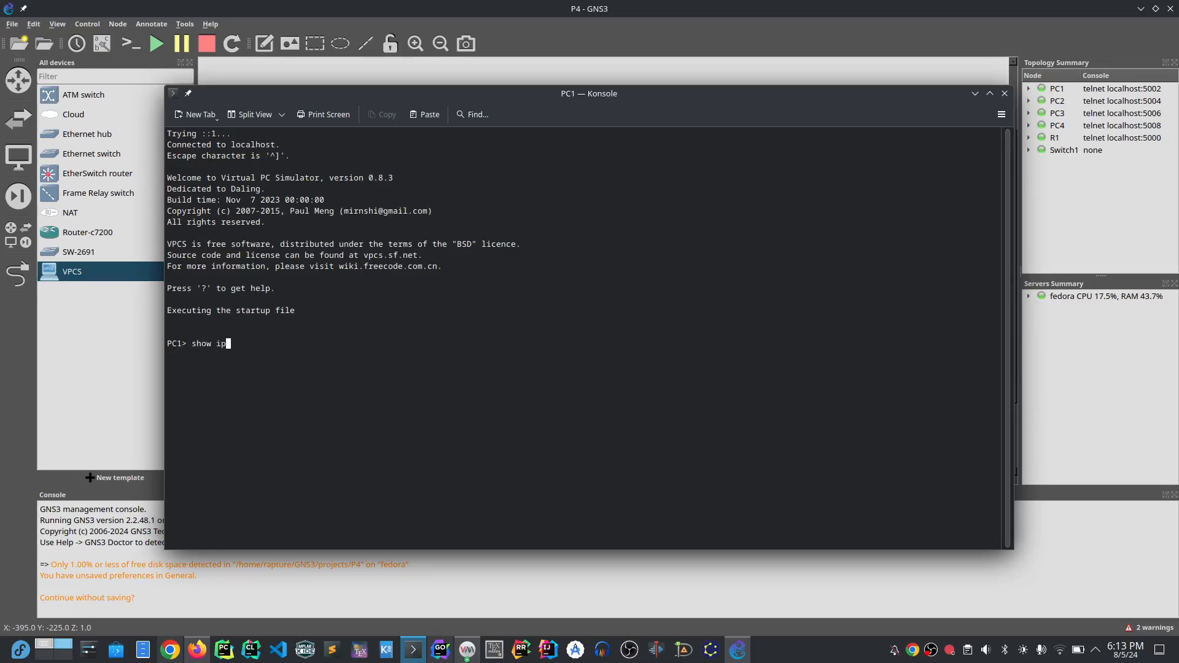
key(Return)
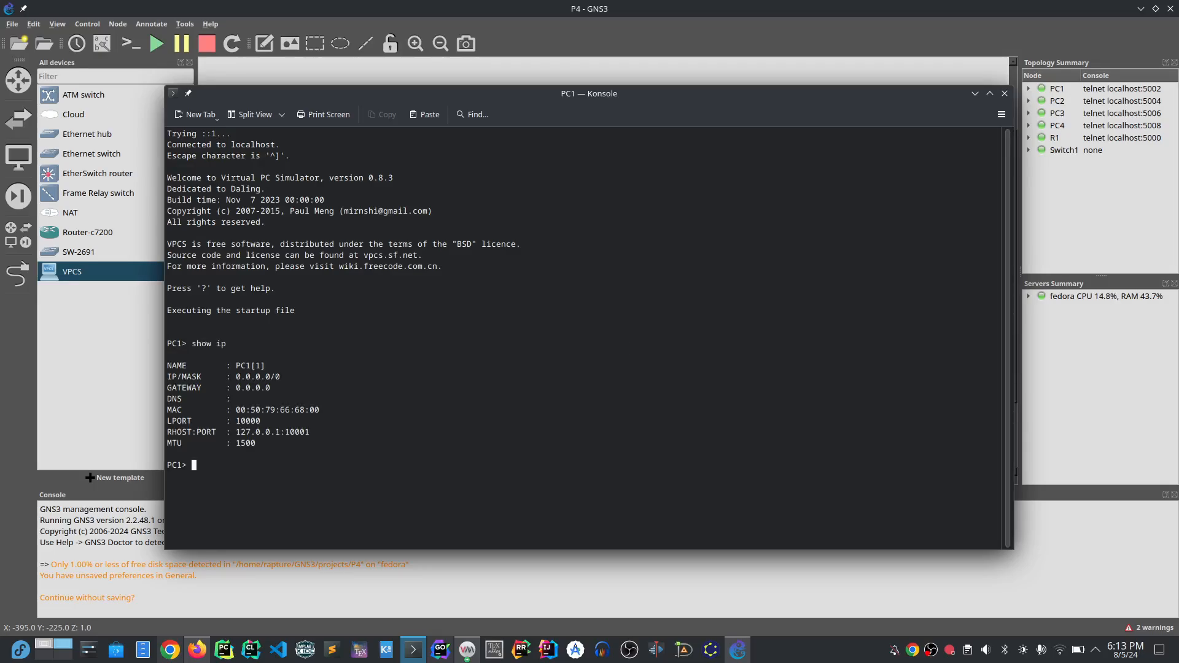
click(1005, 93)
Step: Open PC2's console, display its IP configuration with show ip, and close the console
double_click(404, 352)
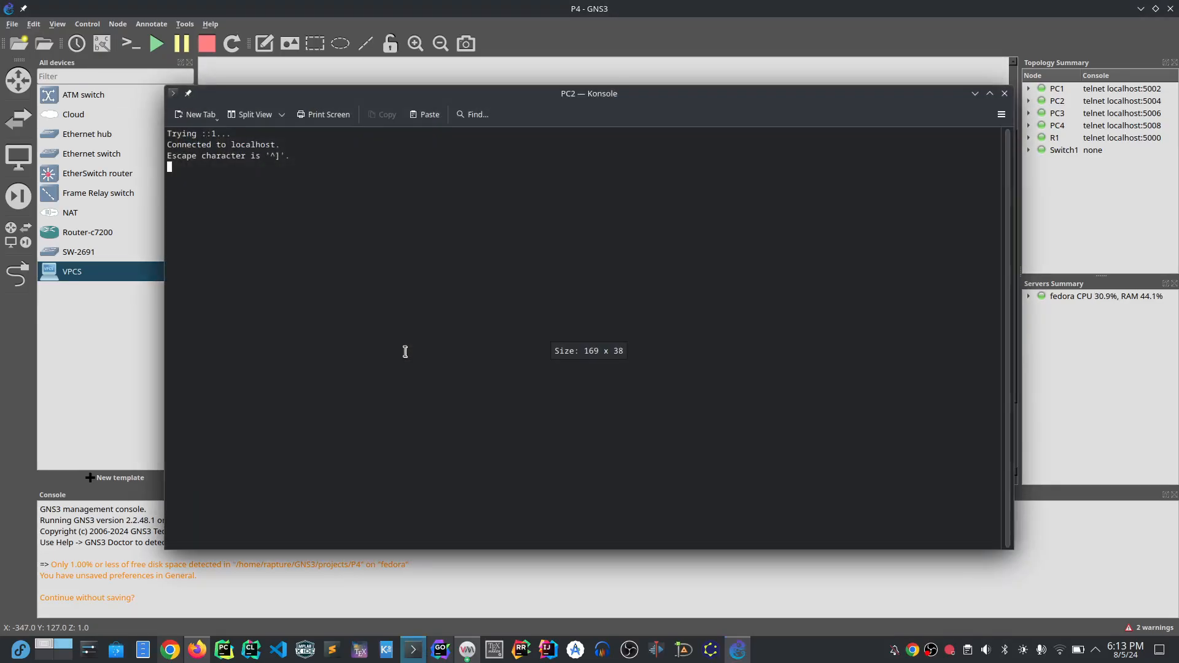
key(Return)
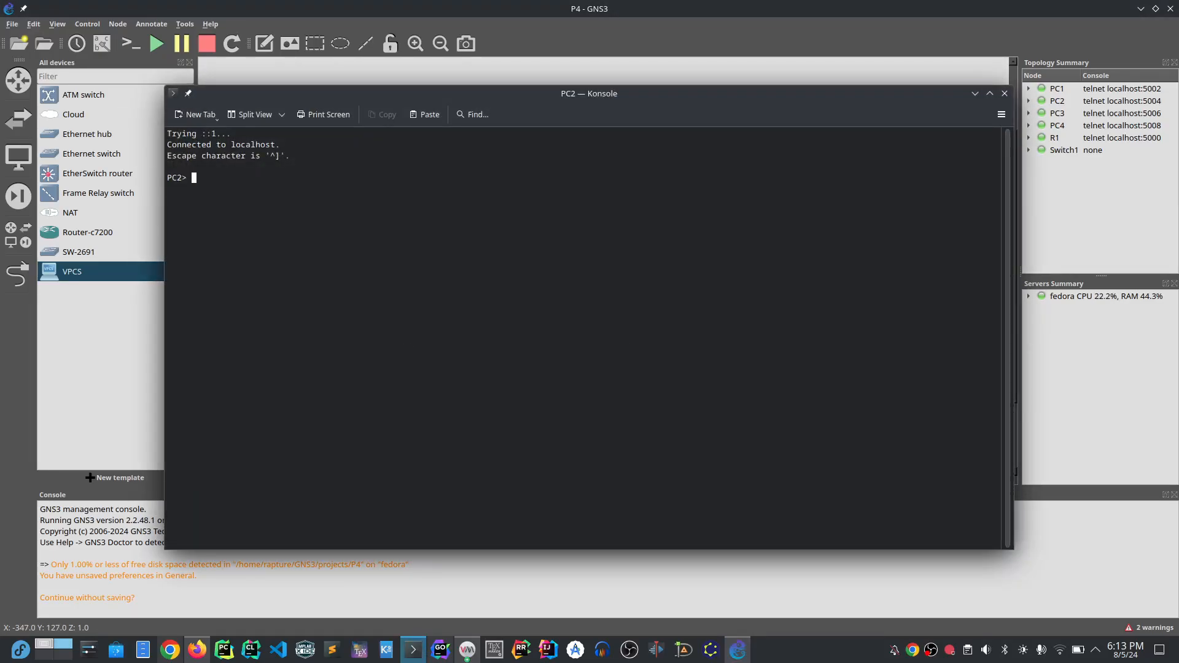
text(show i)
text(p)
key(Return)
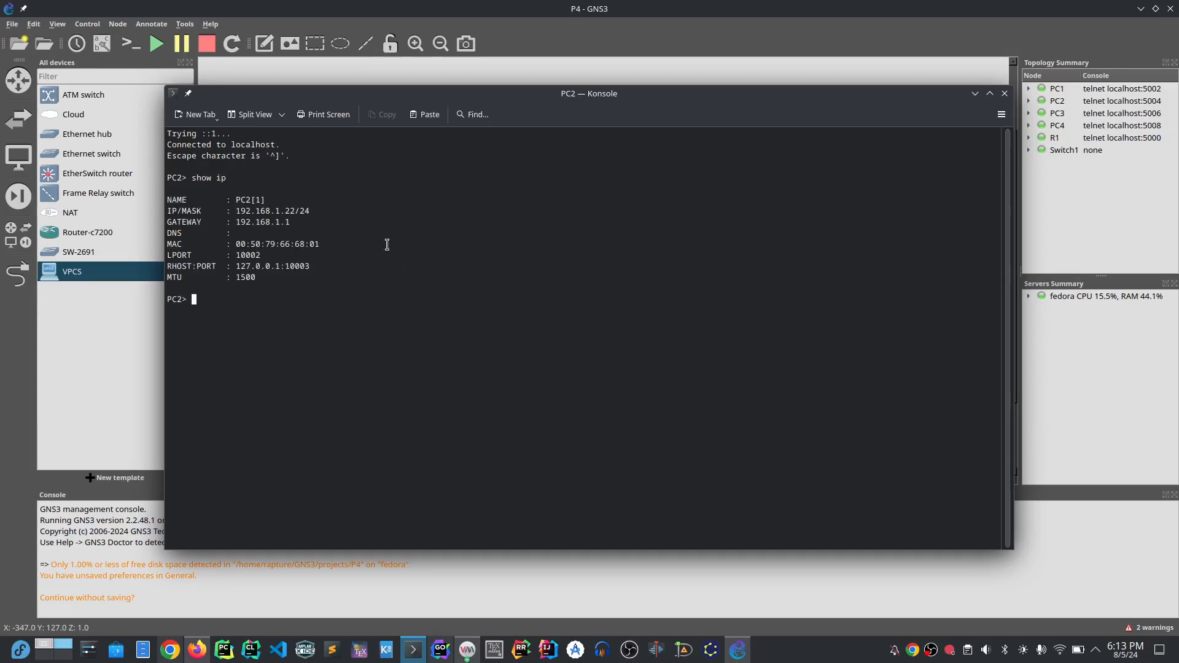
click(1004, 94)
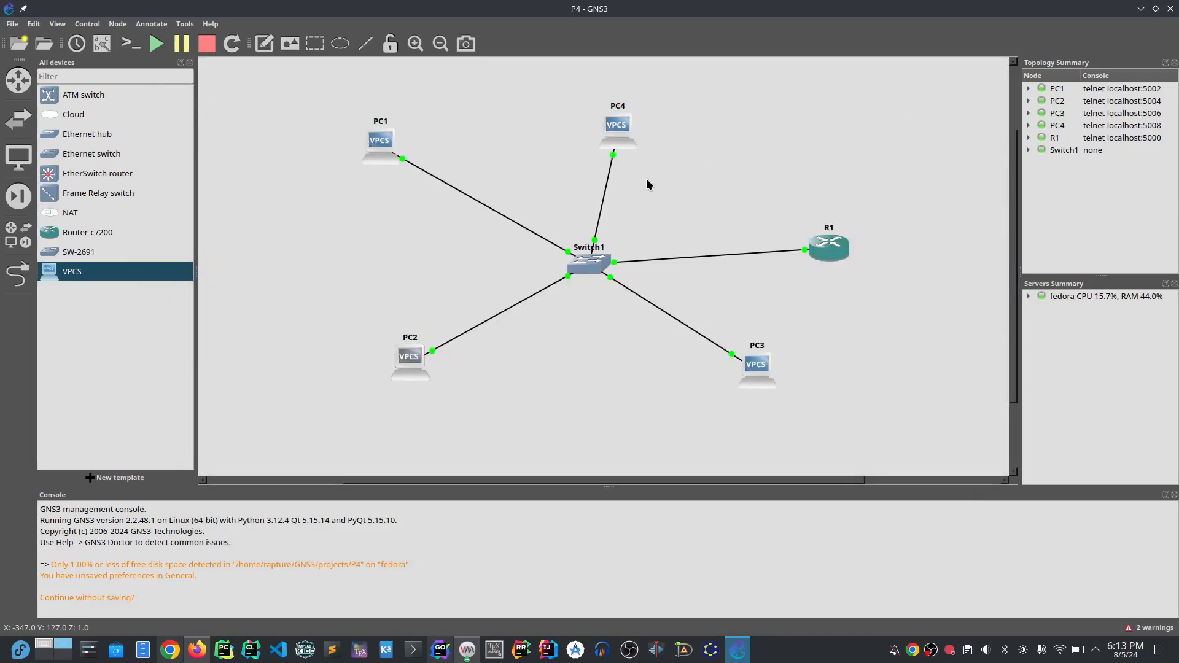
Step: Open PC4's console and begin entering a ping command
double_click(614, 140)
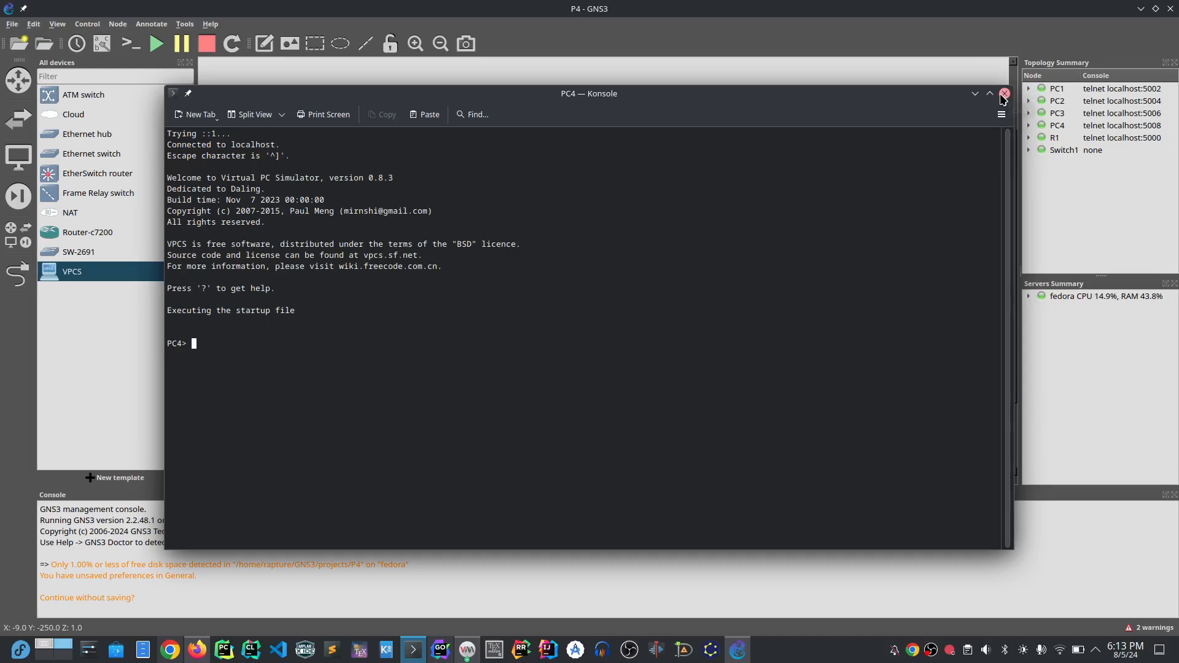
text(ping)
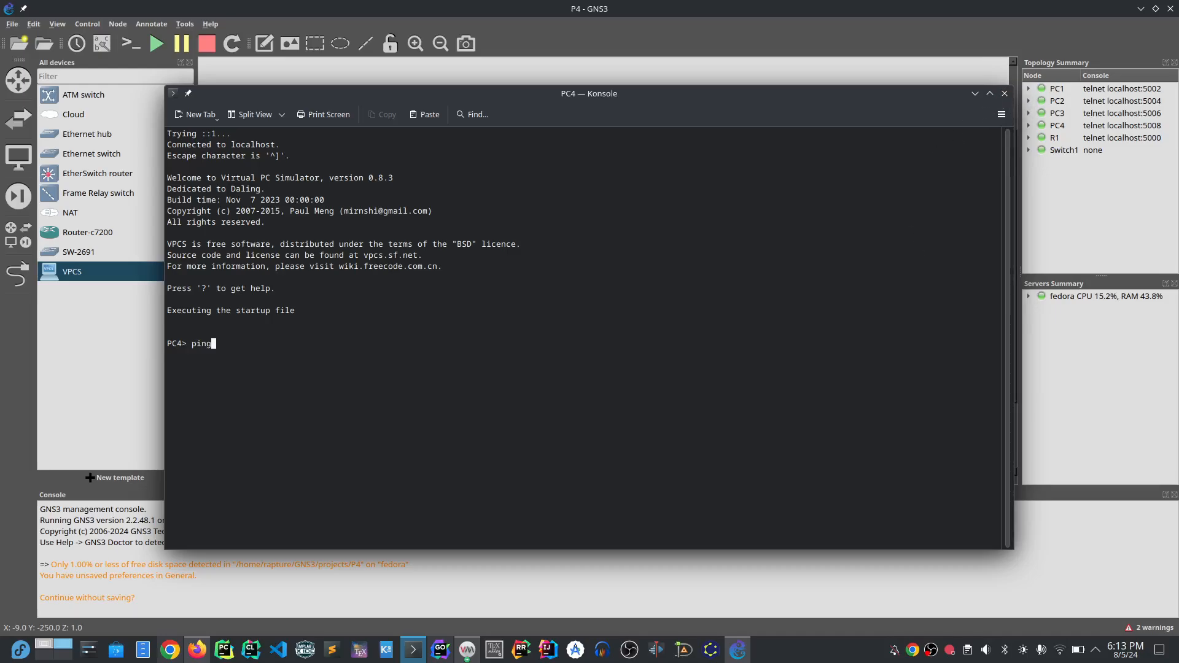